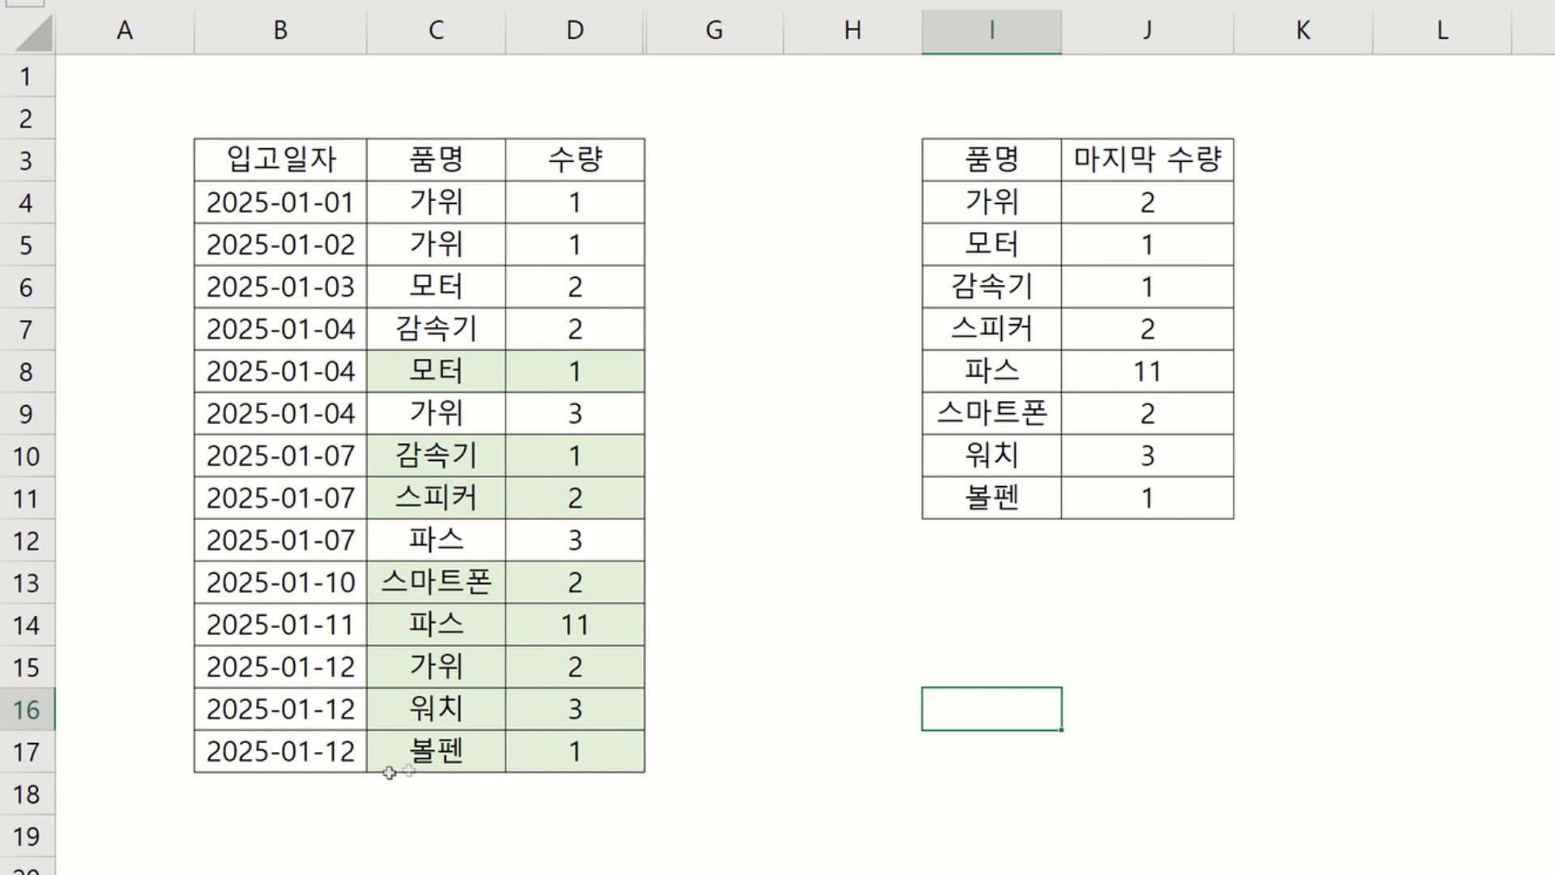
Review the last-quantity summary table against the source data rows for each product.
left_click(728, 721)
left_click(947, 580)
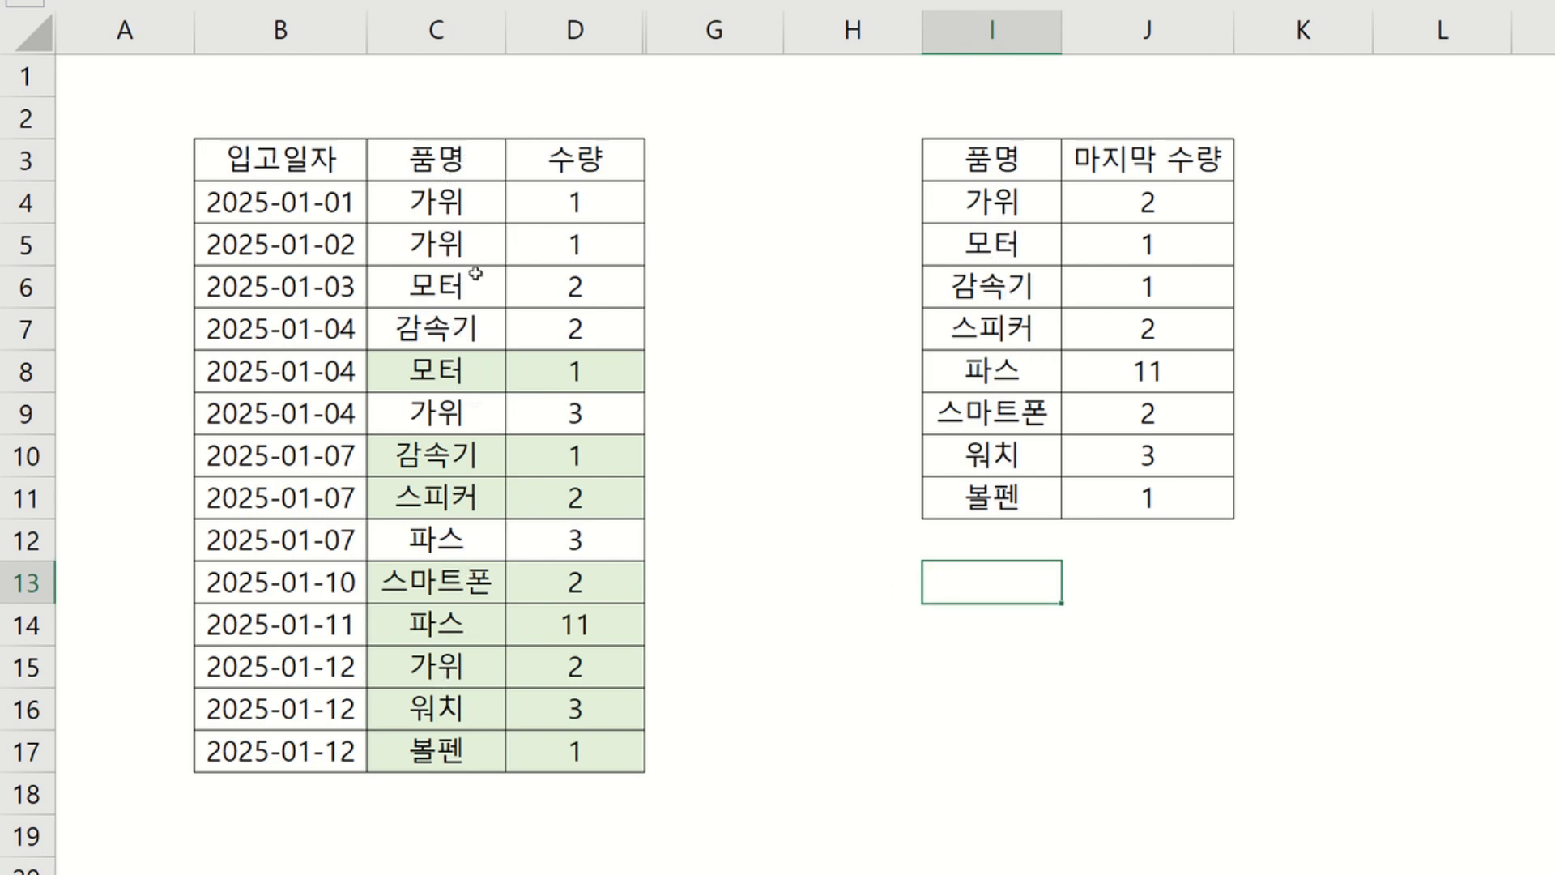
left_click_drag(1010, 198, 1026, 491)
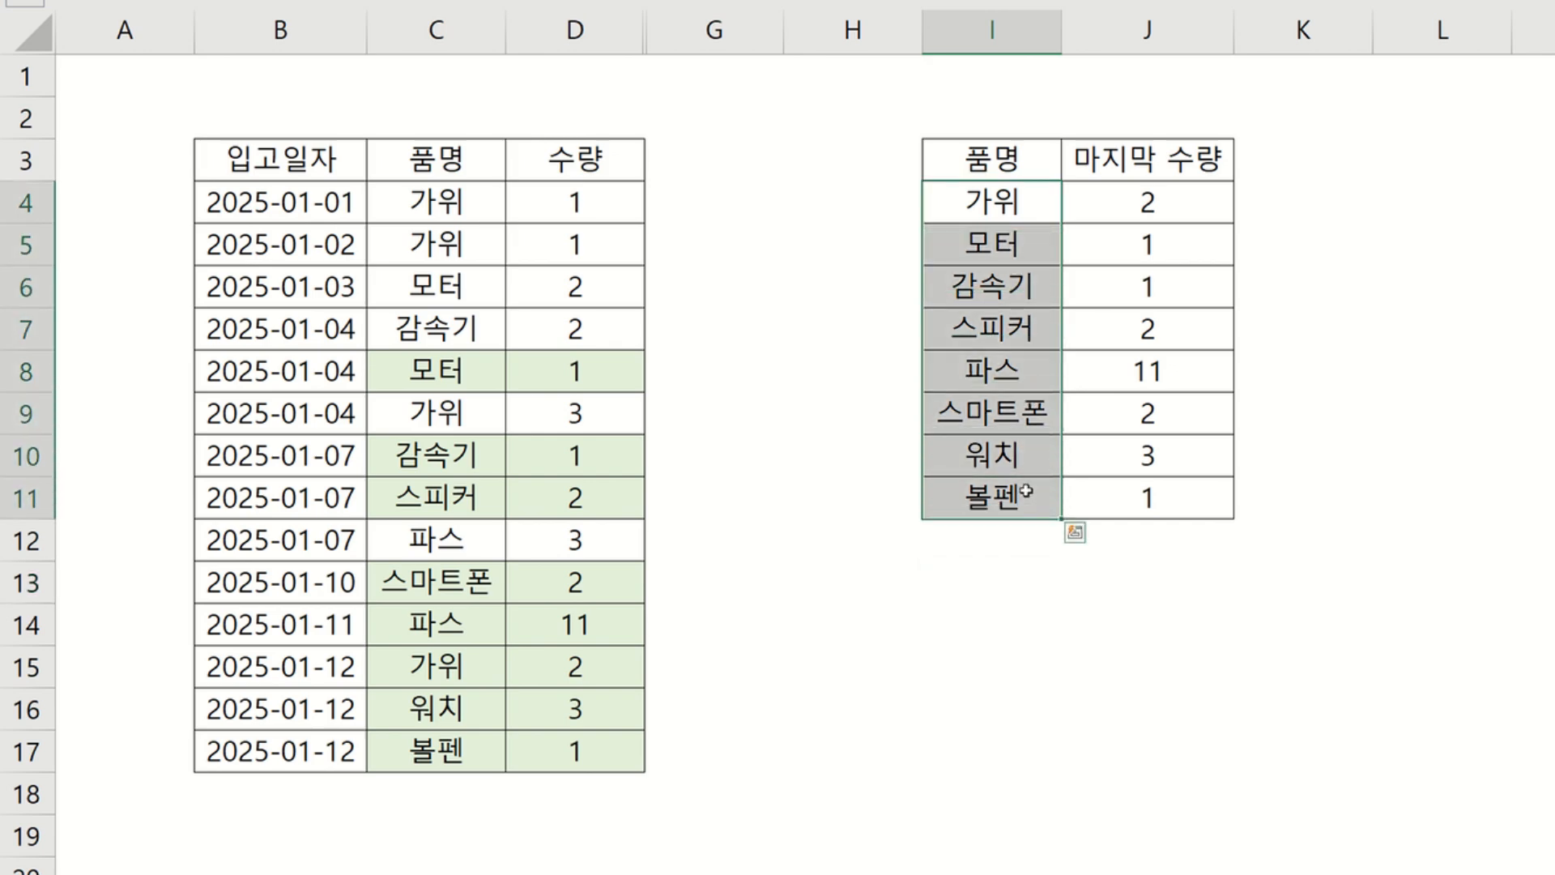
left_click(983, 586)
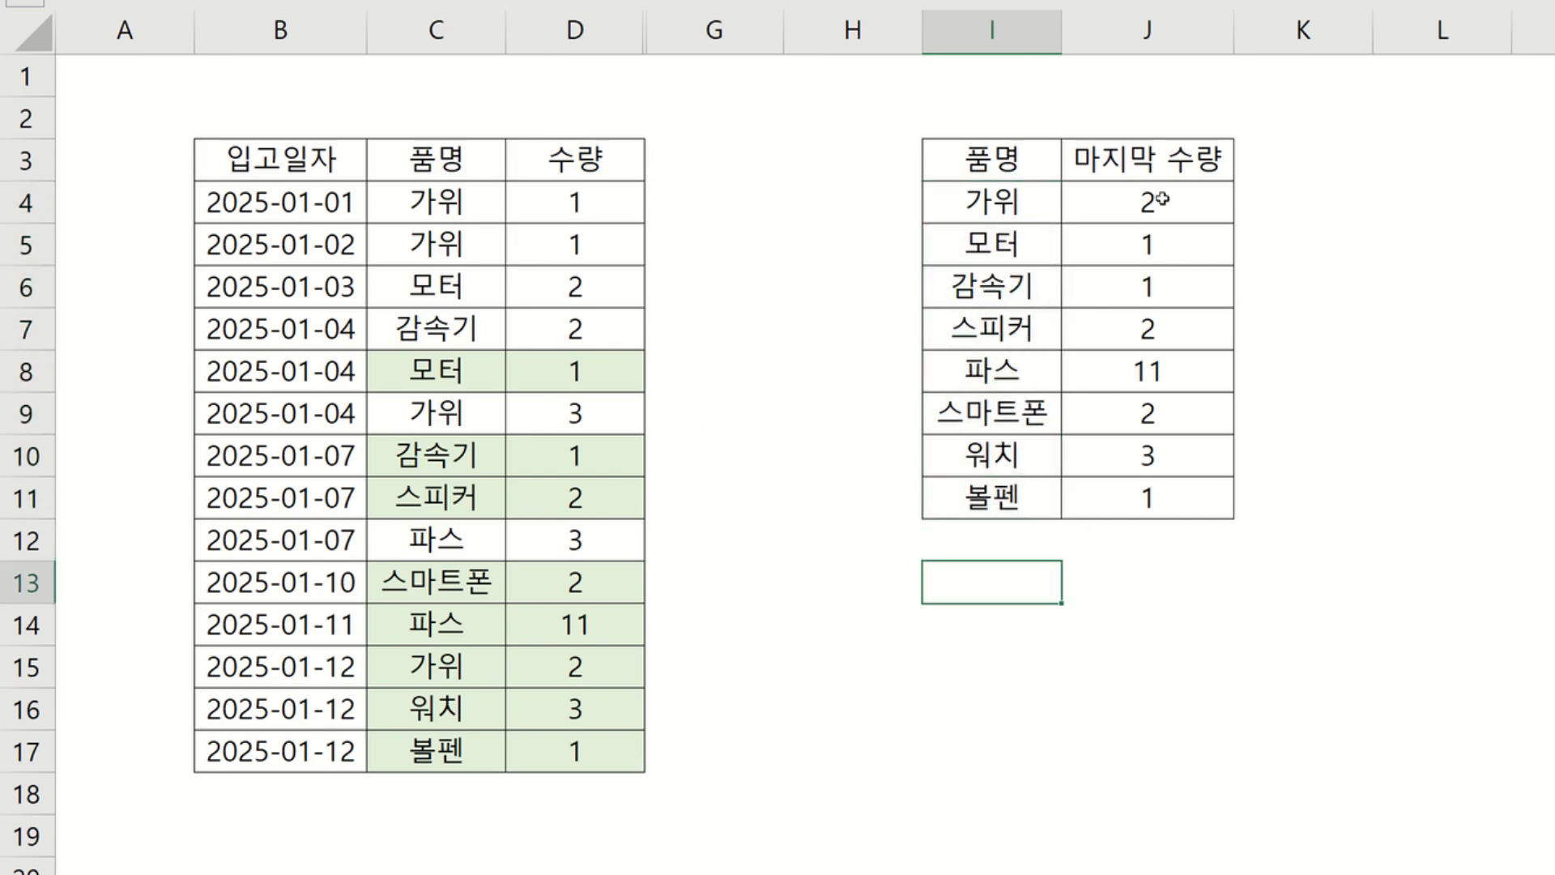
left_click_drag(1161, 199, 1145, 503)
left_click(988, 576)
left_click_drag(486, 751, 550, 759)
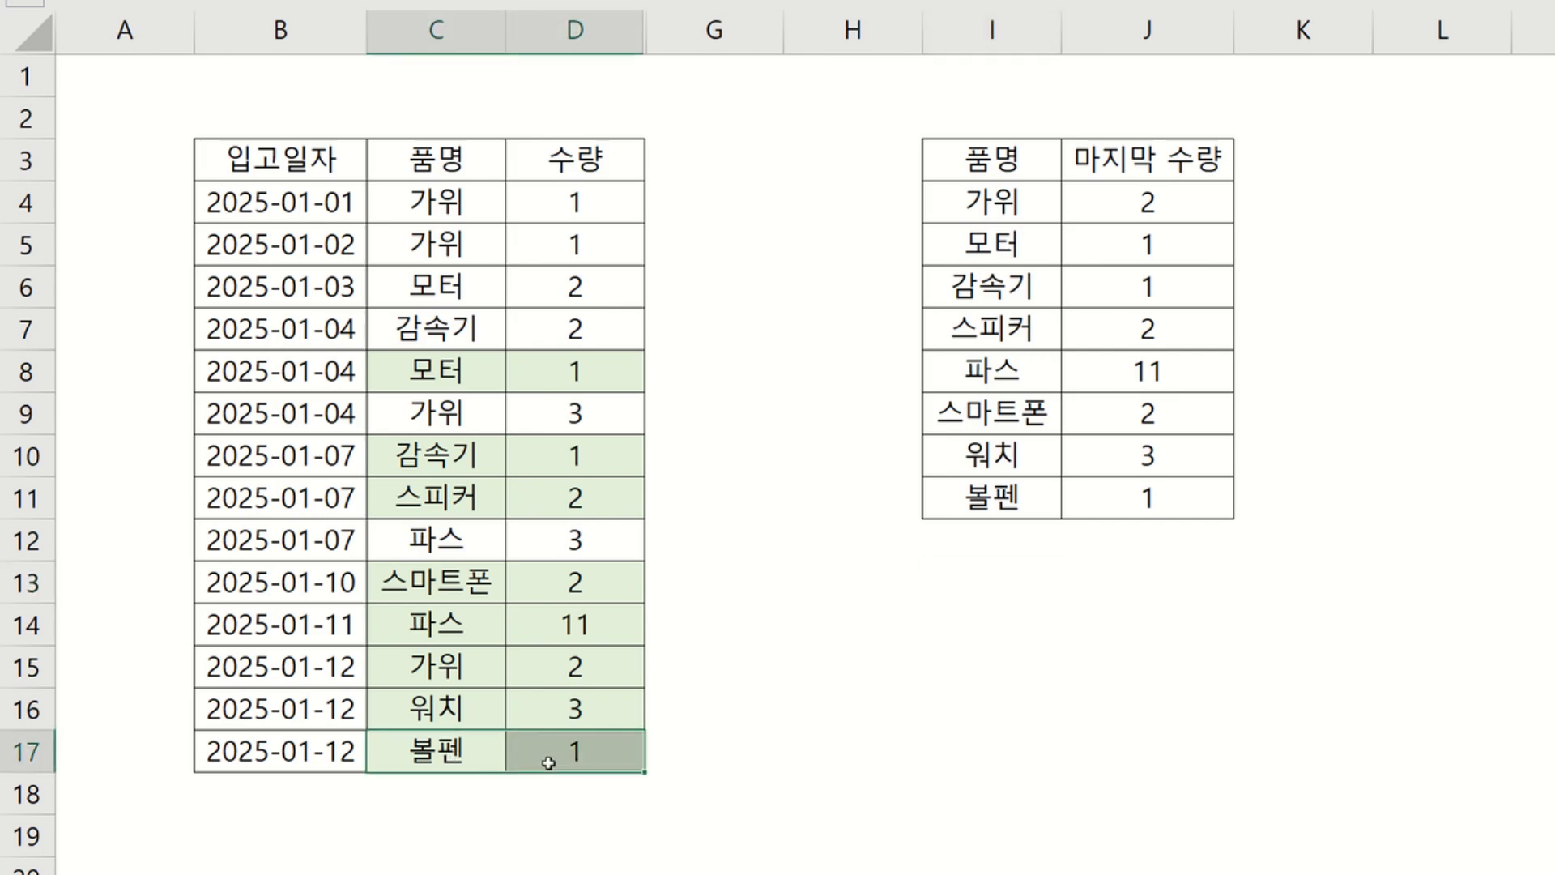
left_click(1022, 492)
key("ctrl+v")
left_click(552, 719)
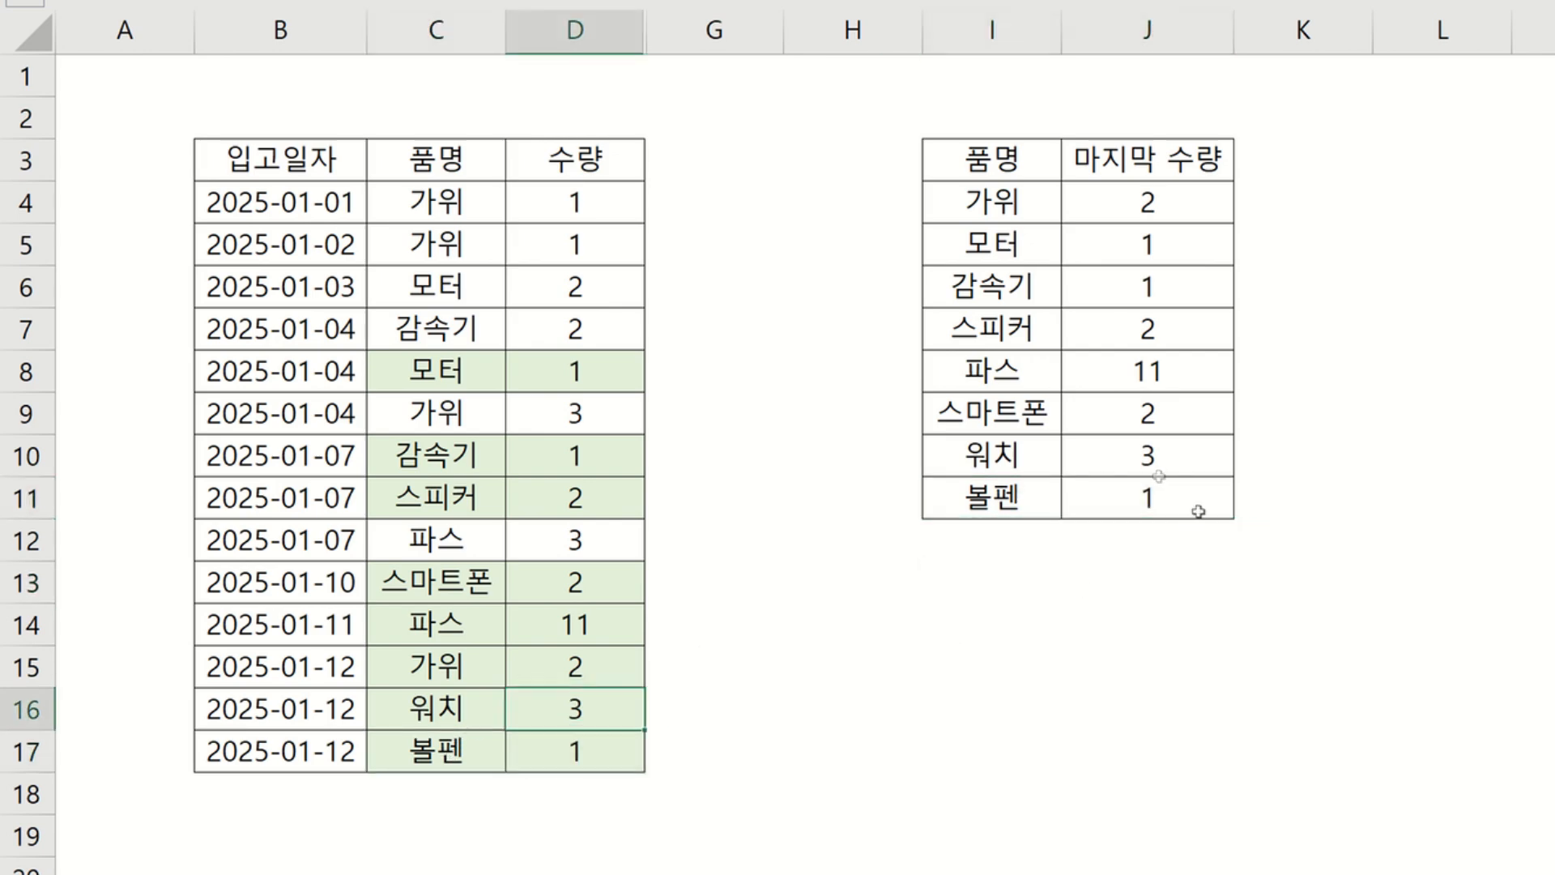
left_click(1158, 447)
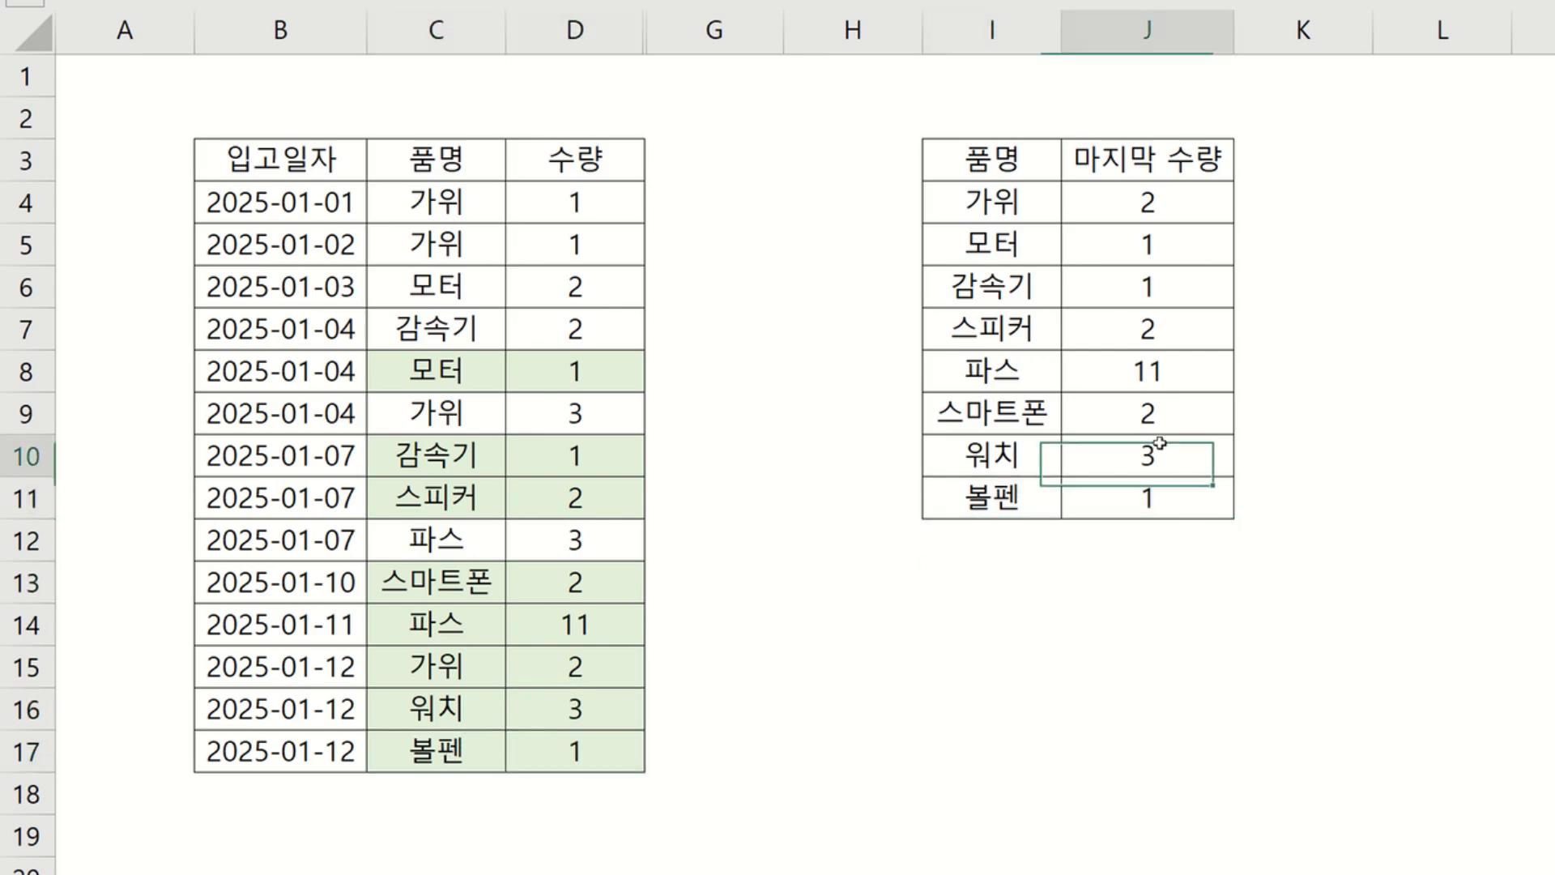
left_click(573, 594)
left_click(1172, 416)
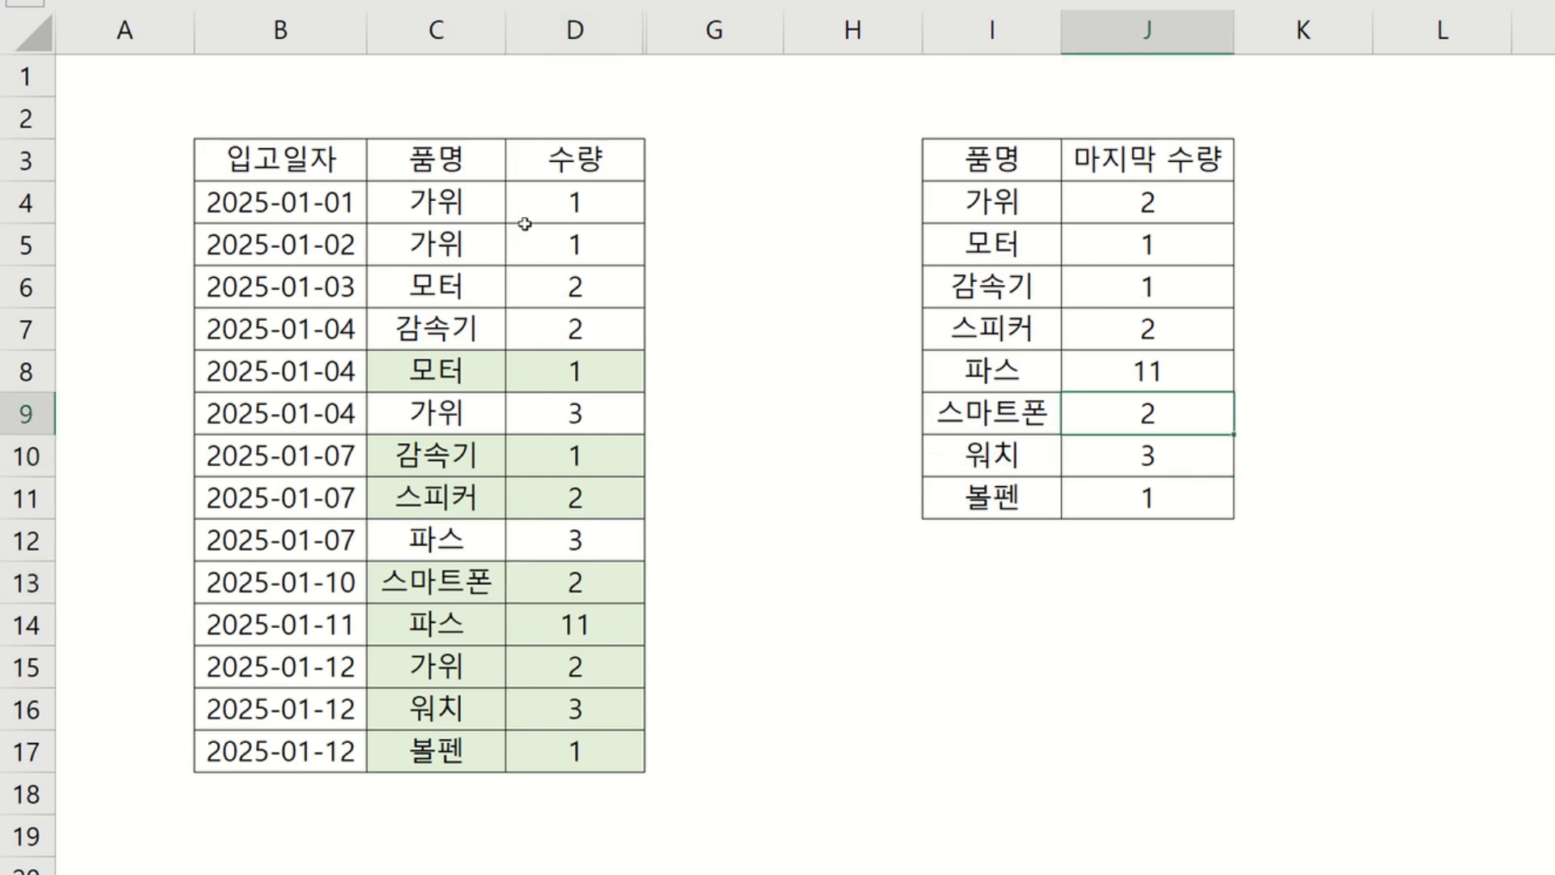
Highlight the source rows for 가위 to compare them with its last quantity in the summary.
left_click(1079, 201)
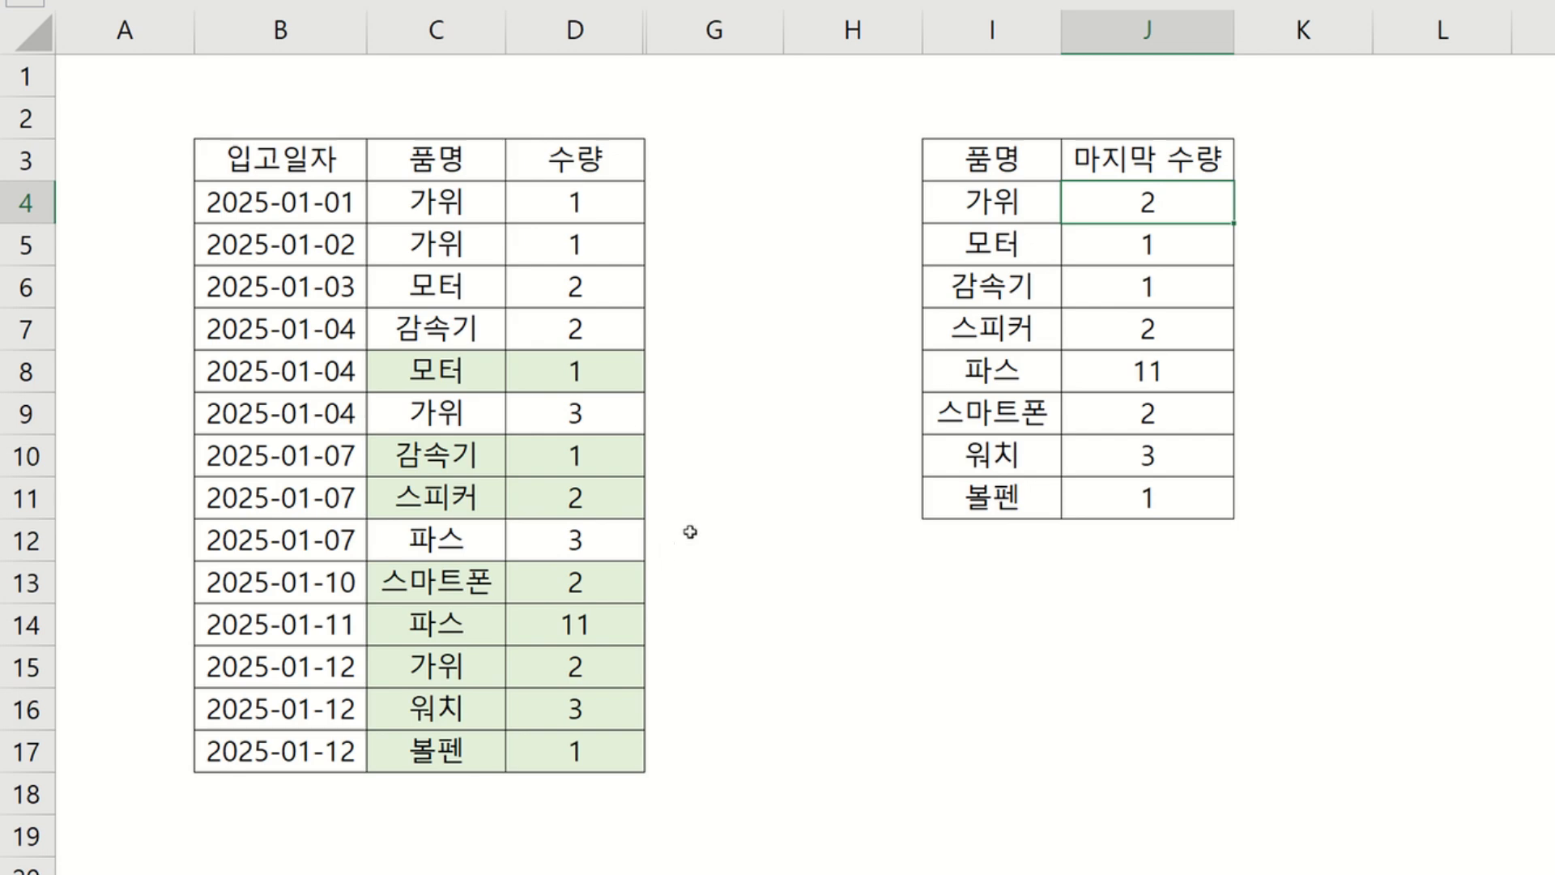
left_click_drag(442, 204, 528, 243)
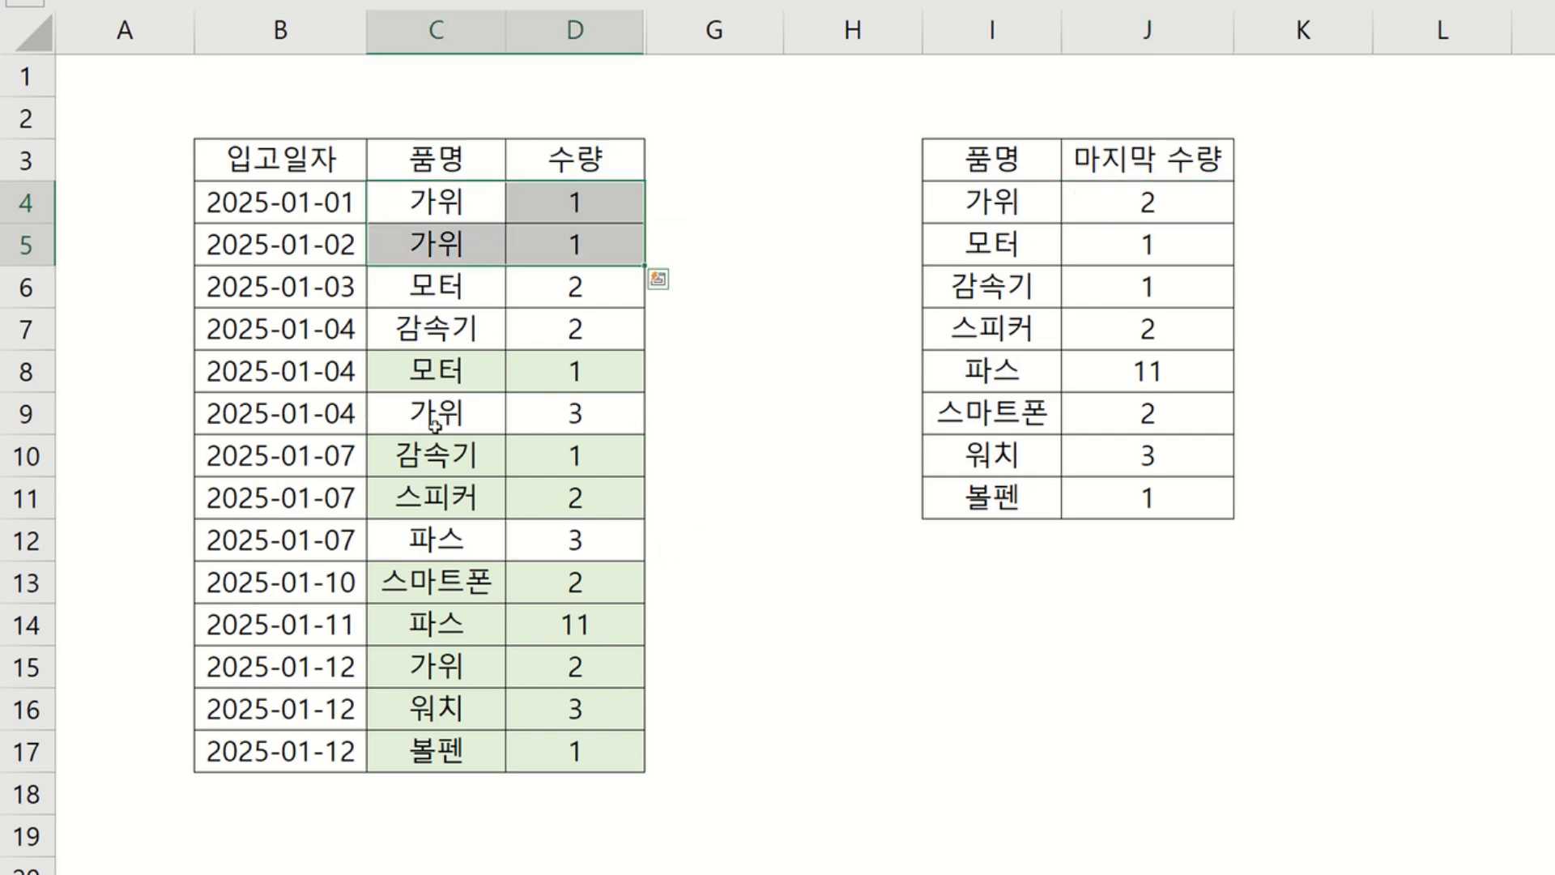
left_click_drag(461, 411, 527, 420, "ctrl")
left_click_drag(446, 678, 523, 684, "ctrl")
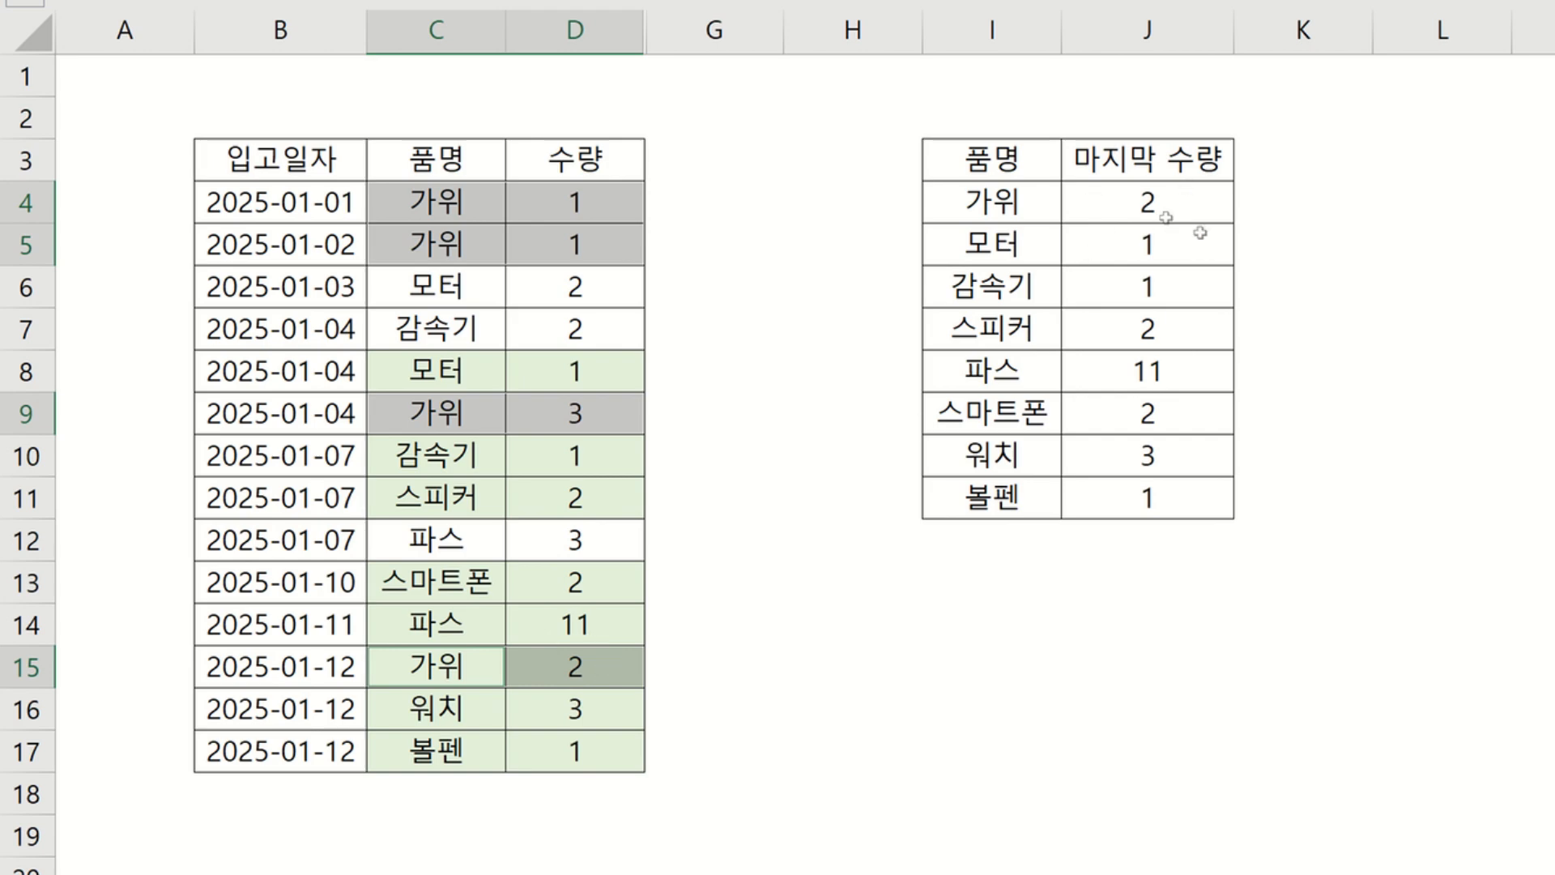
left_click(1209, 202)
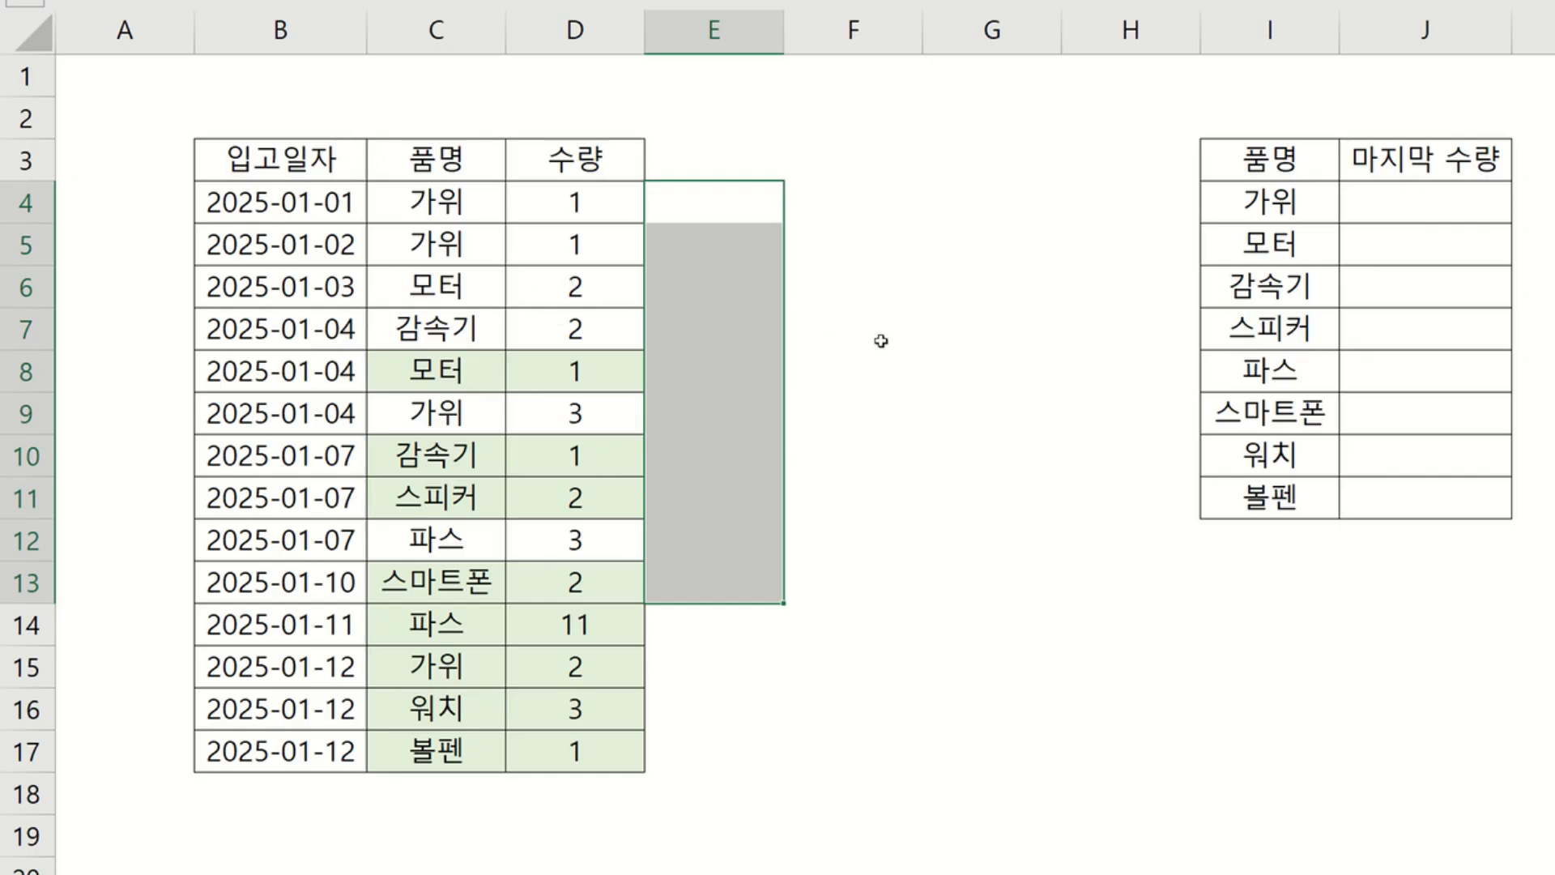
Examine the product column, comparing each product entry with the rows below it.
left_click(834, 341)
left_click(456, 209)
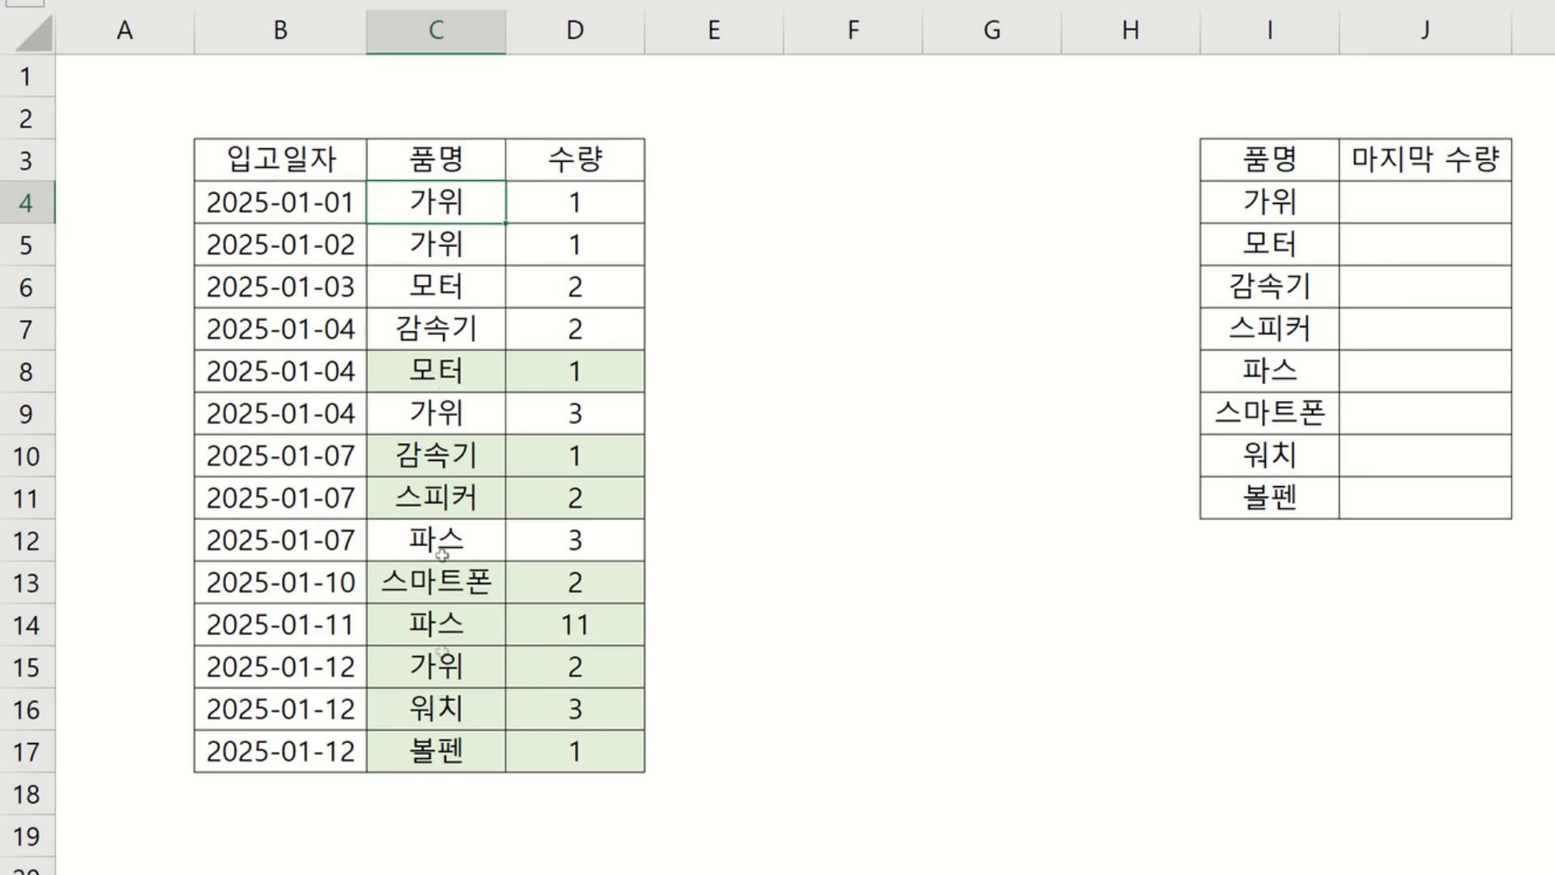
left_click_drag(421, 229, 437, 754)
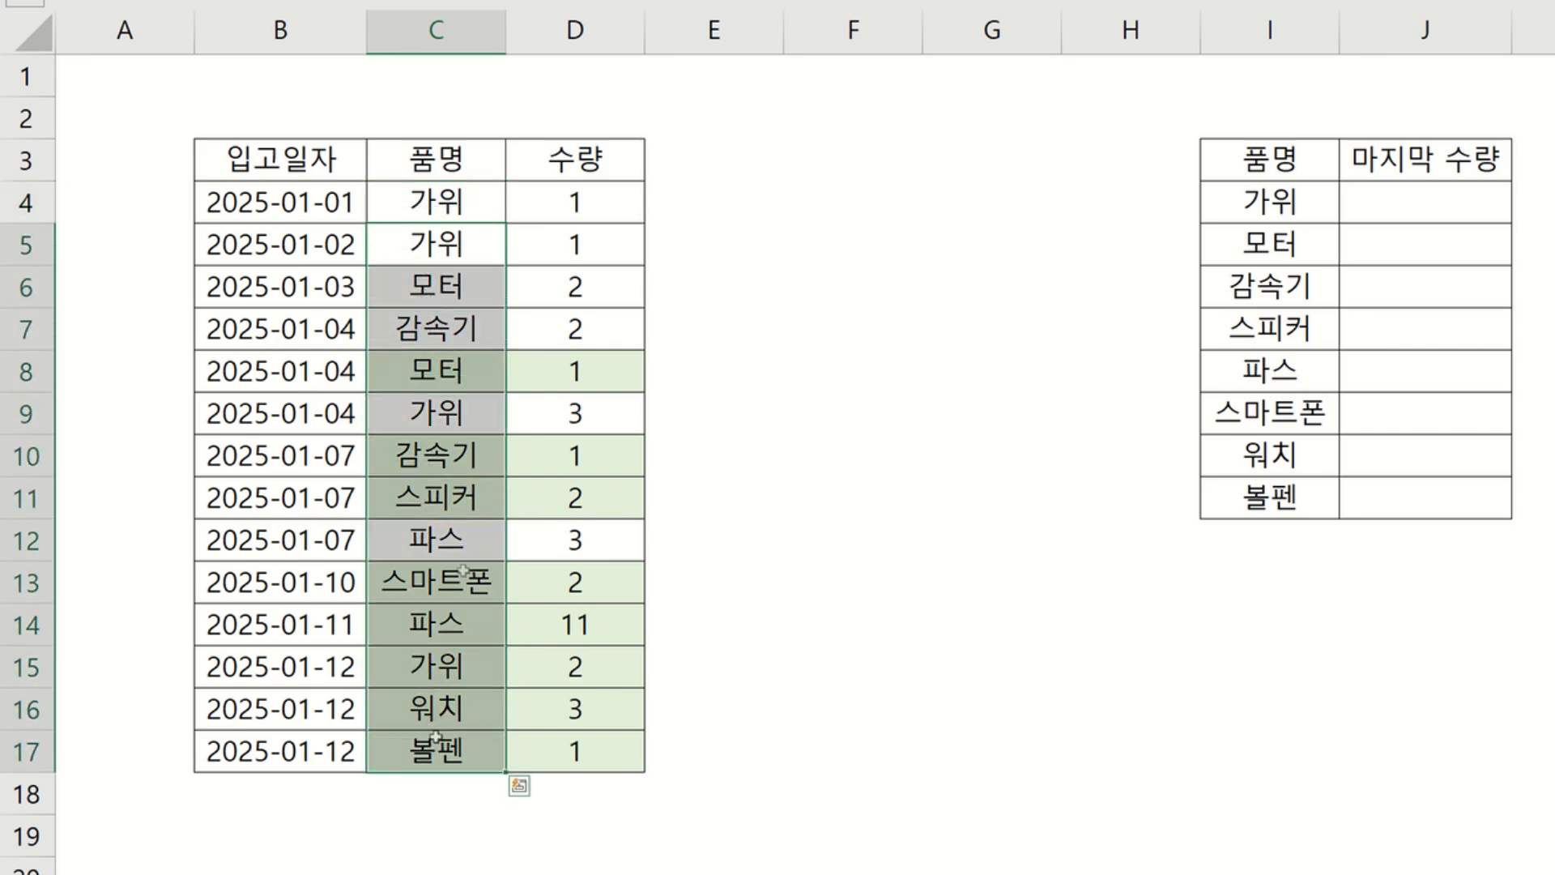
left_click(473, 209)
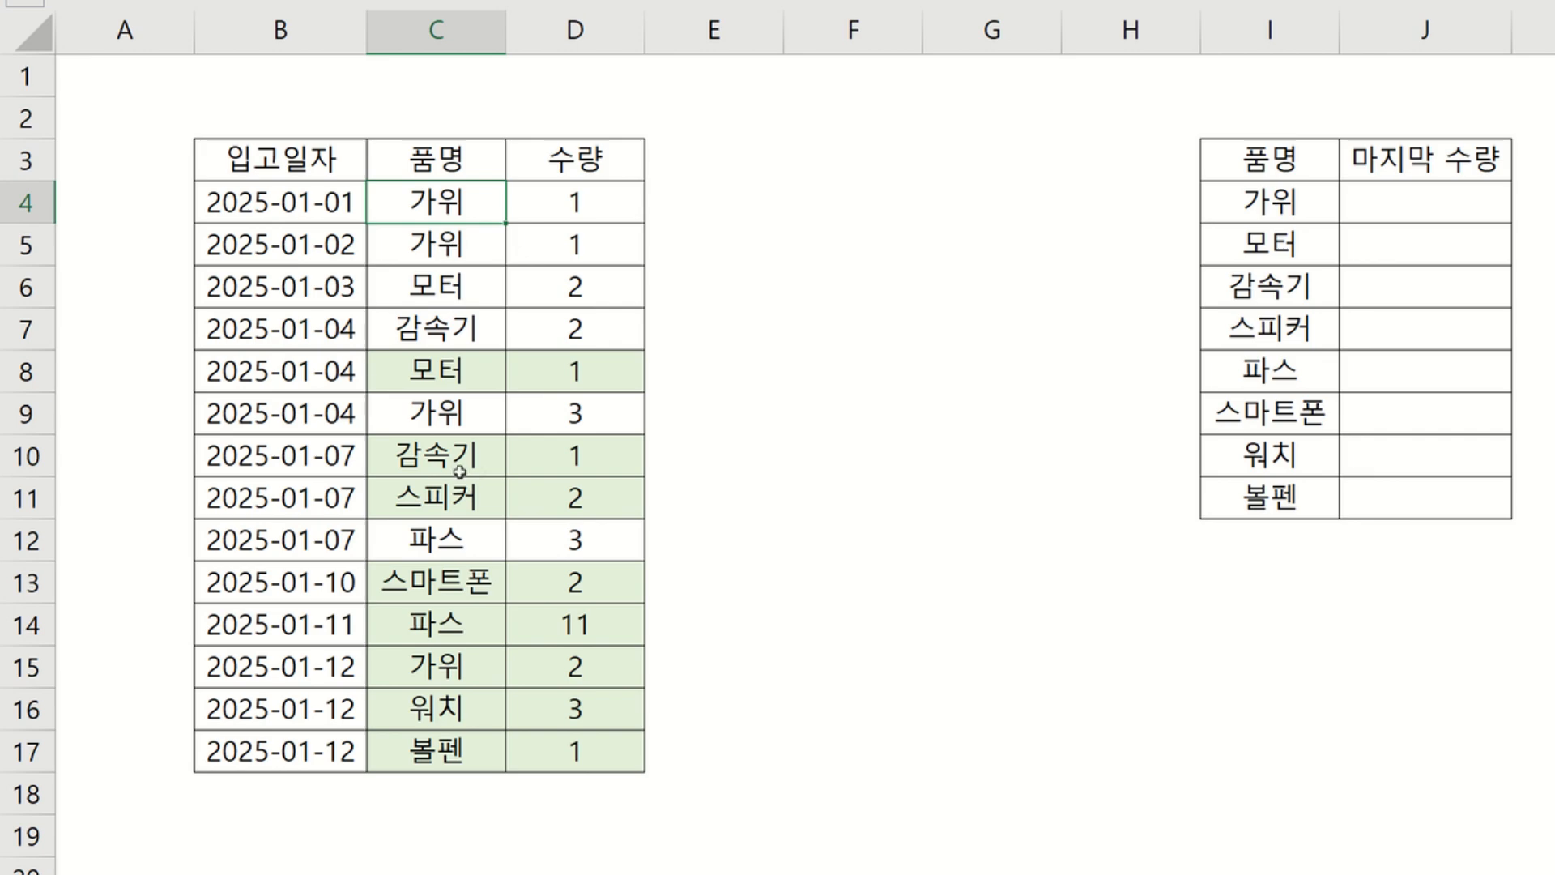
left_click(459, 384)
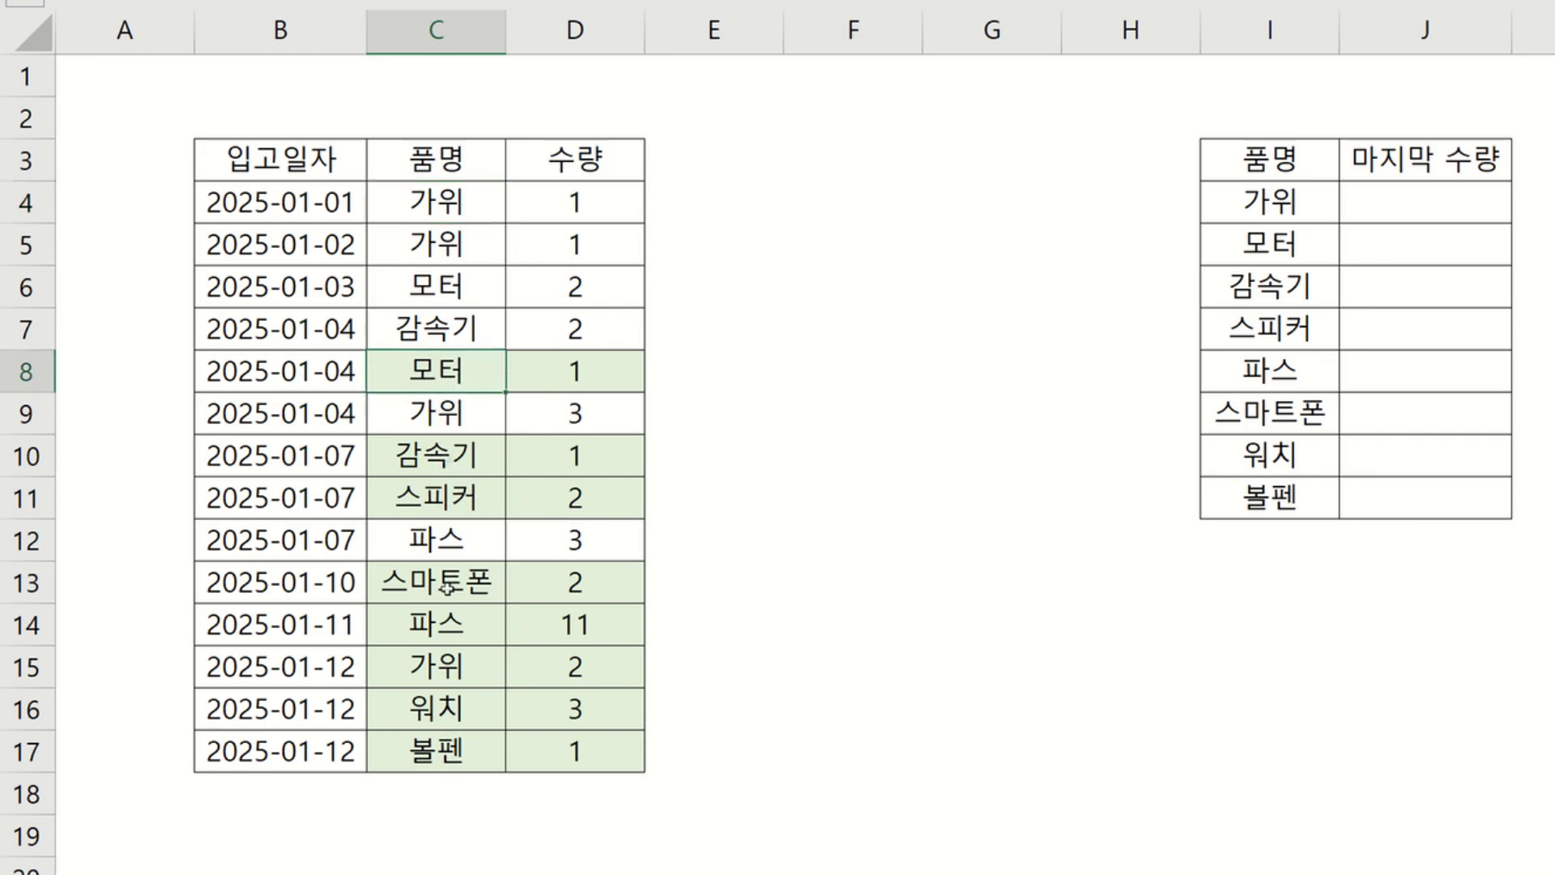
left_click_drag(461, 371, 587, 372)
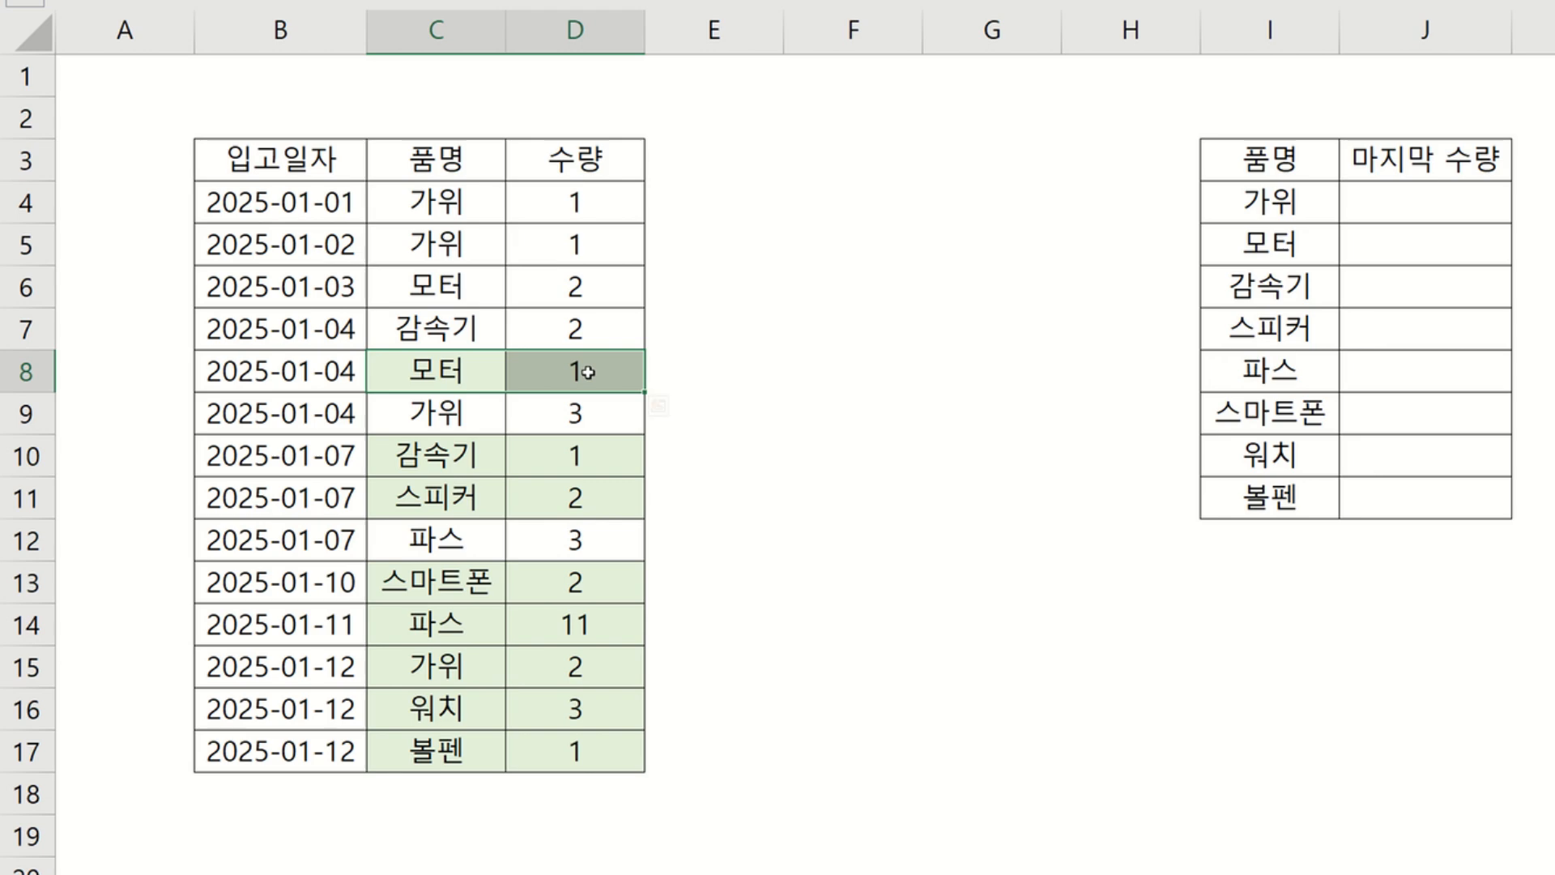
left_click_drag(451, 538, 583, 544)
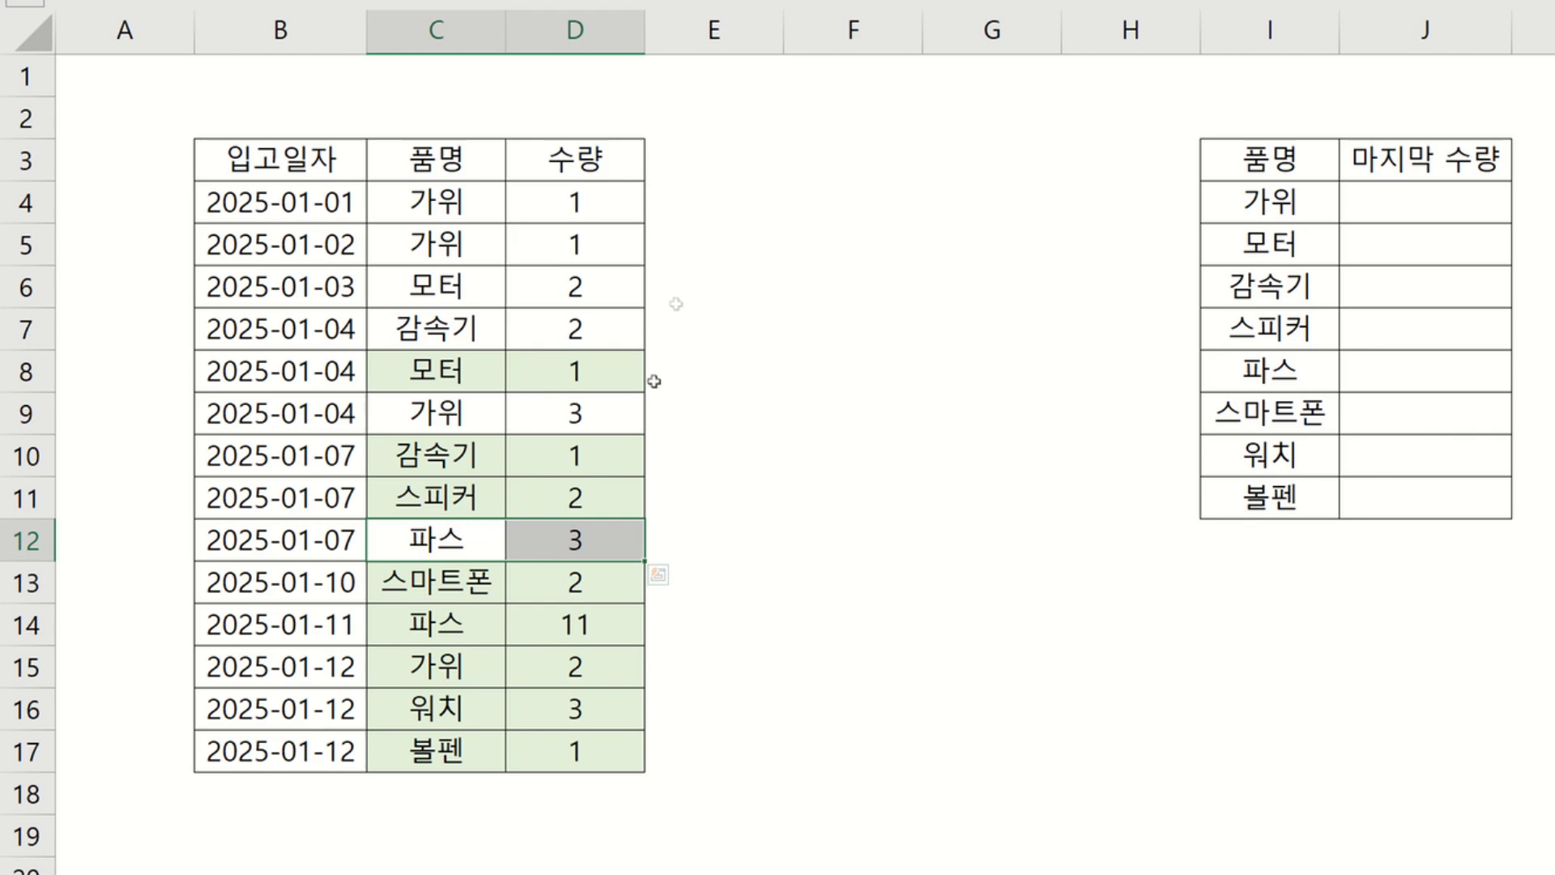
Enter =VLOOKUP(C4,C5:C17,1,FALSE) in E4 to check whether the product appears again further down.
left_click(712, 199)
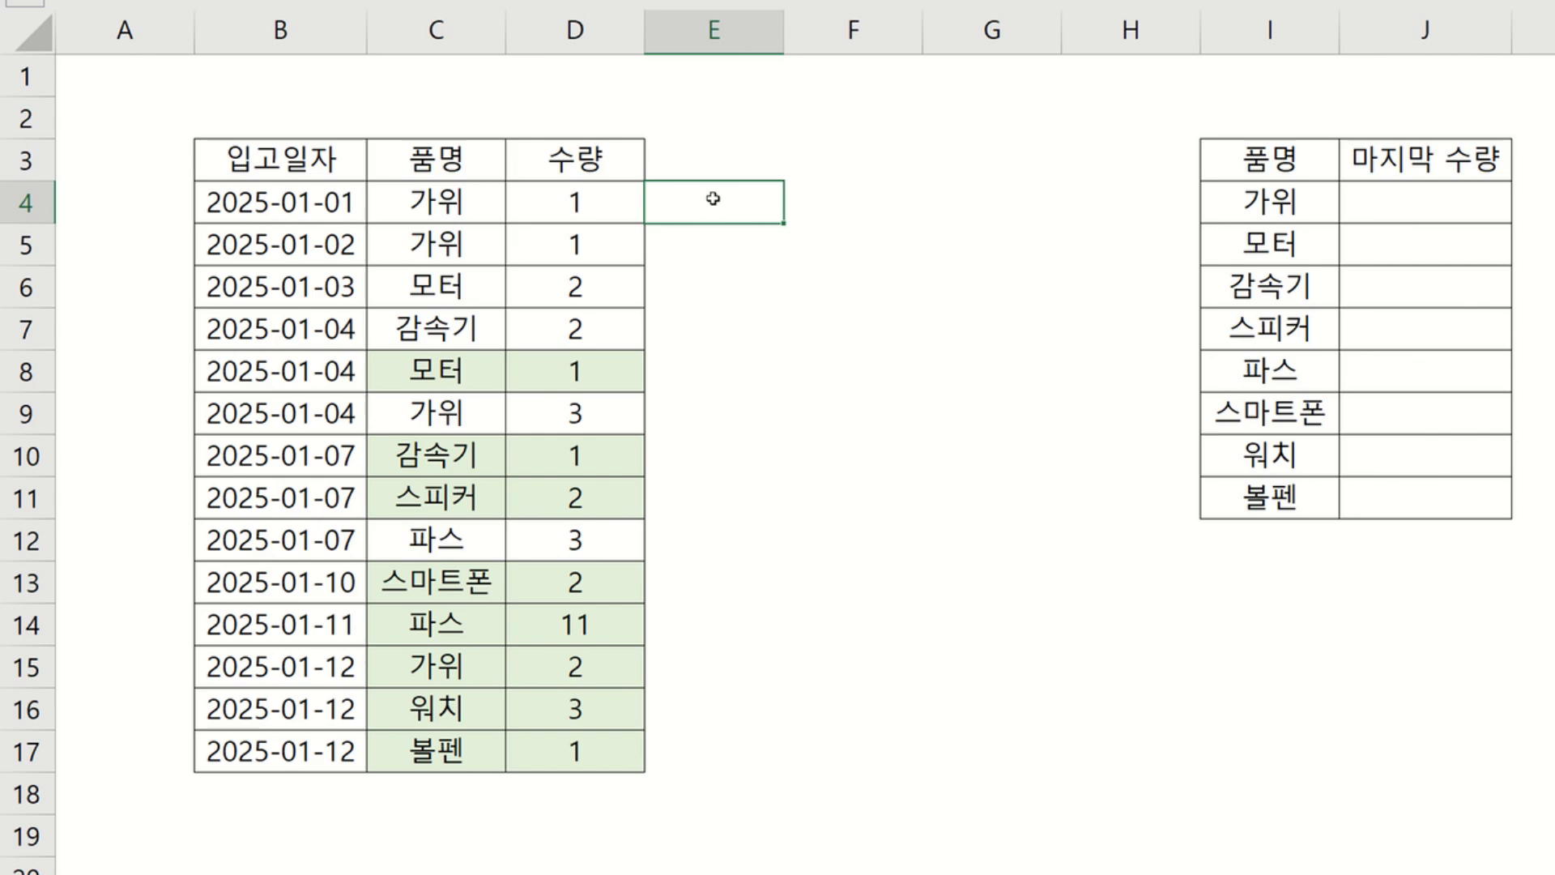
type("=")
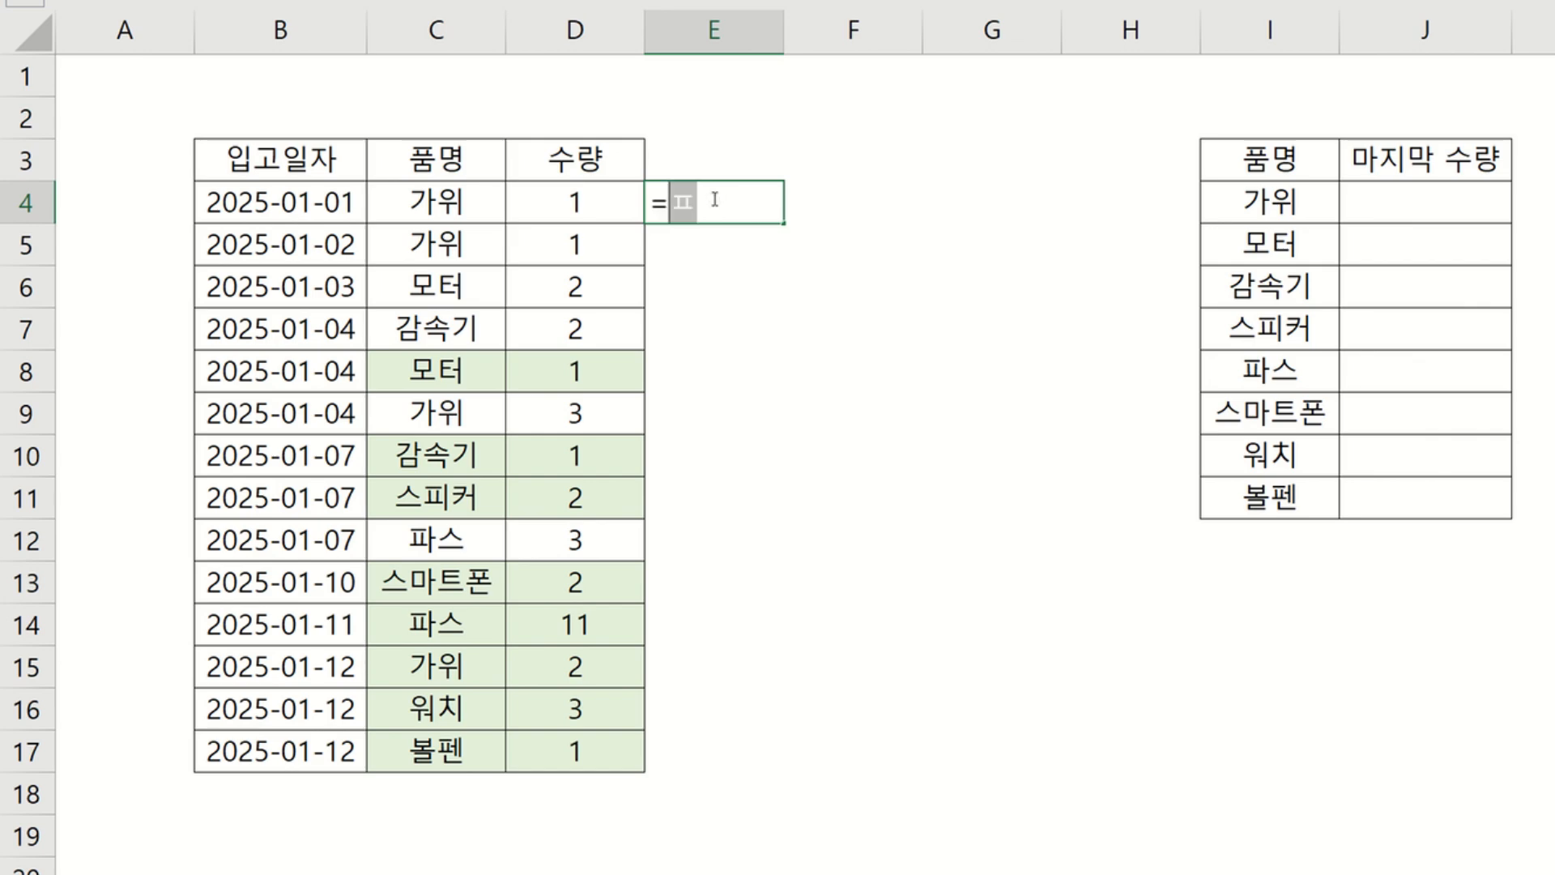
type("vl")
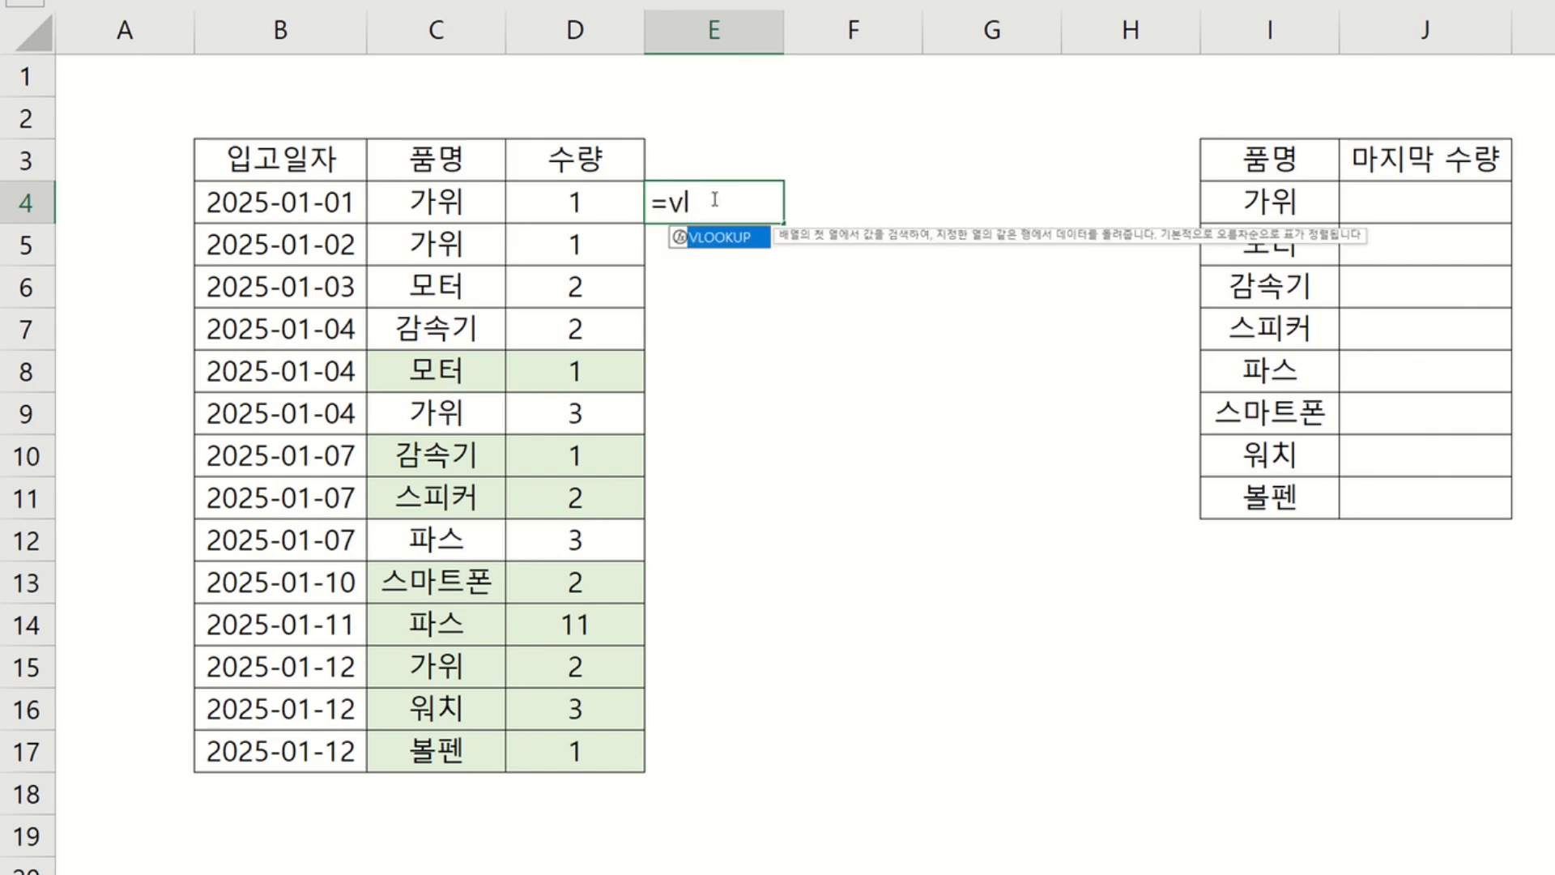
double_click(717, 238)
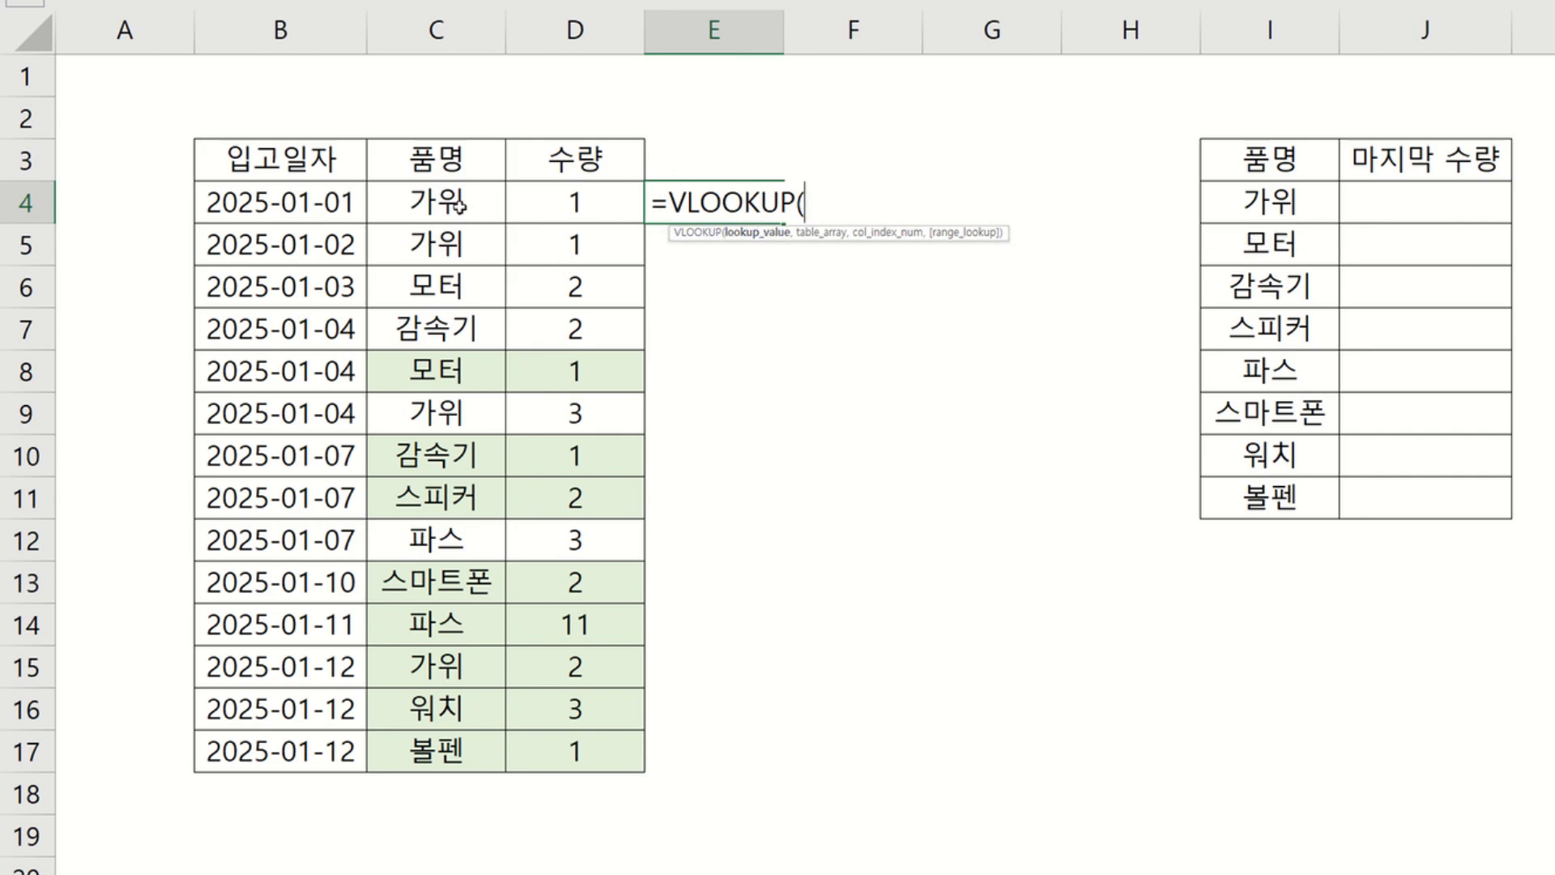
left_click(482, 204)
type(",")
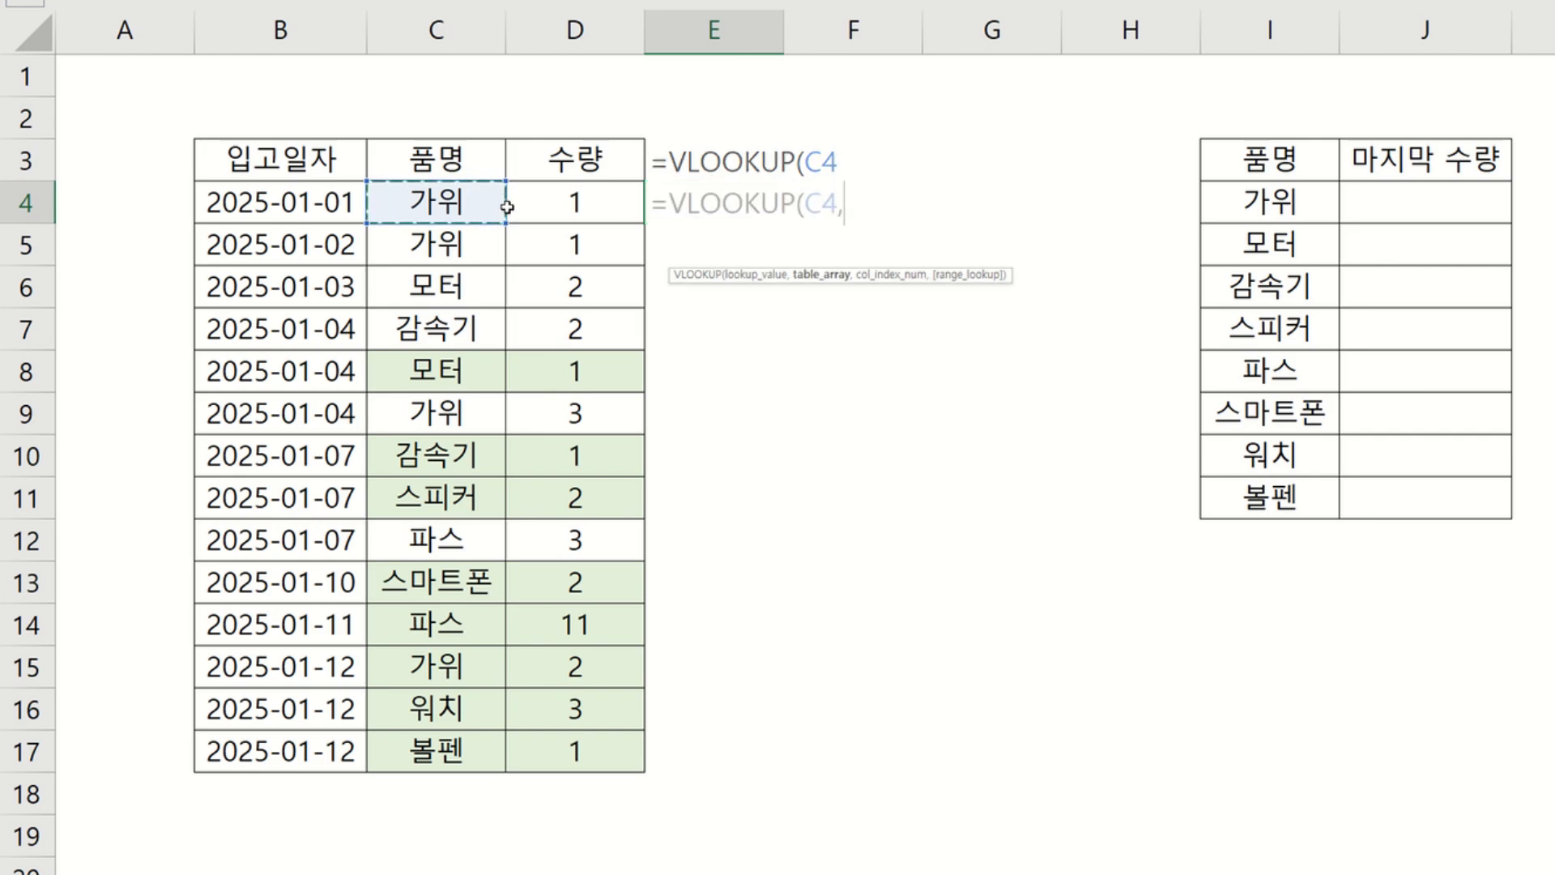
left_click_drag(458, 241, 439, 760)
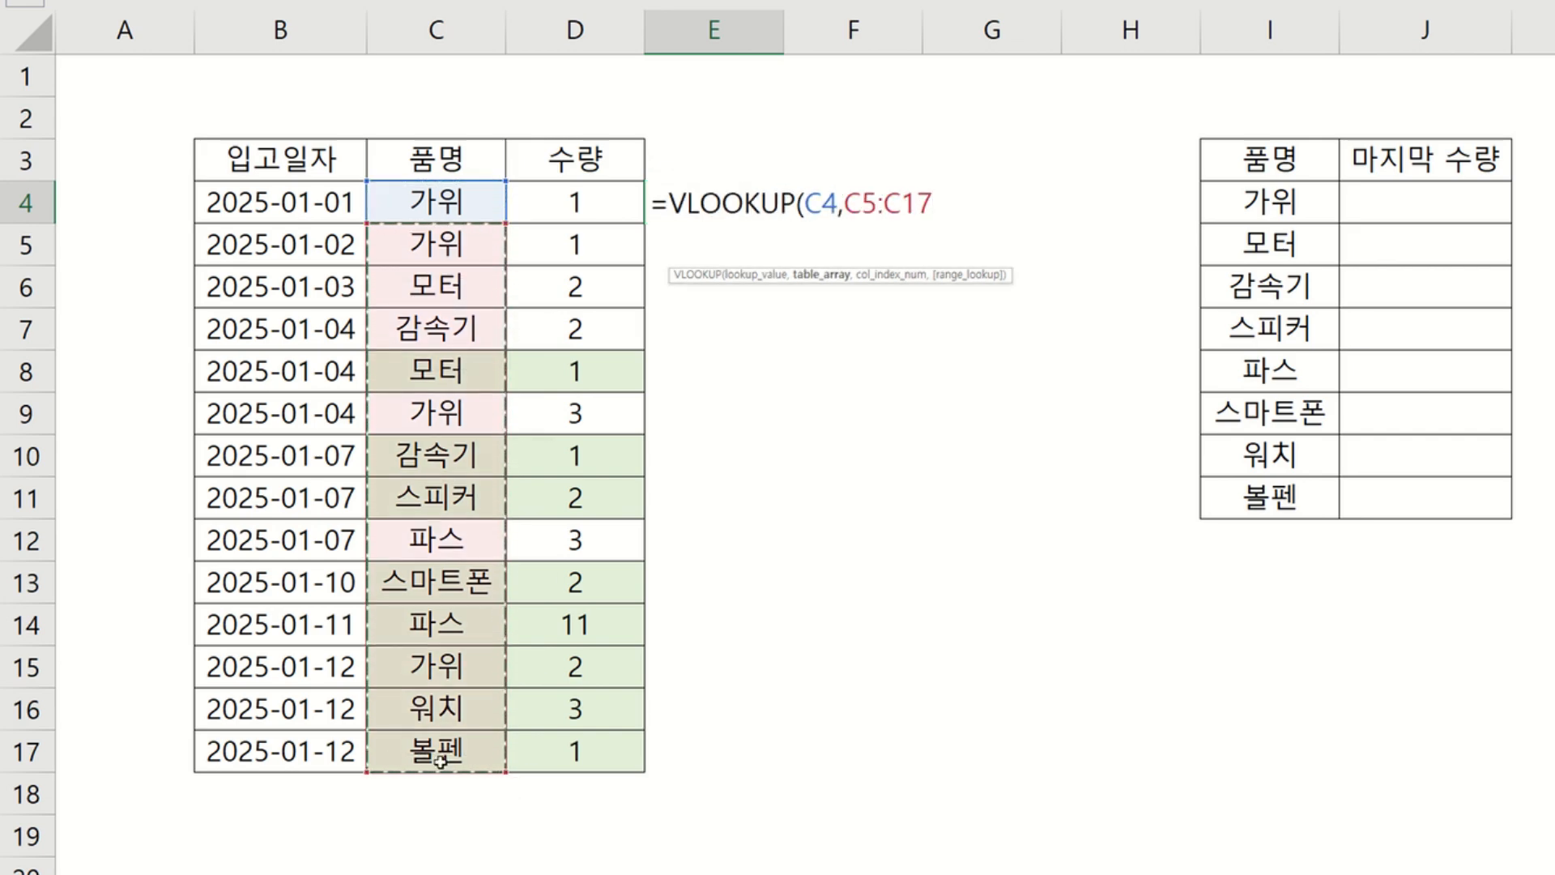
type(",1")
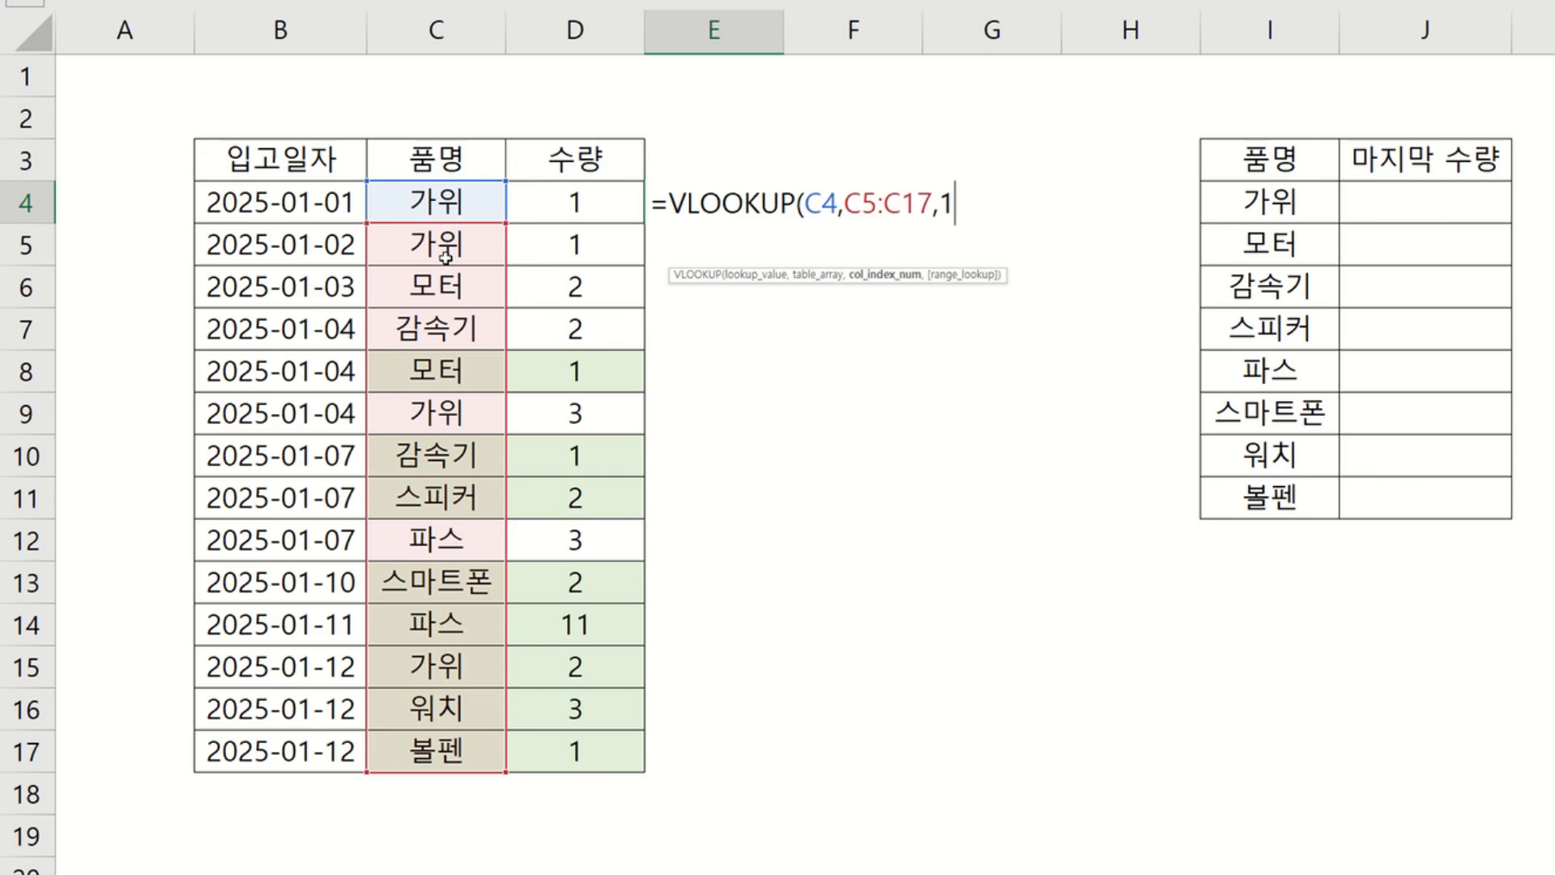
type(",")
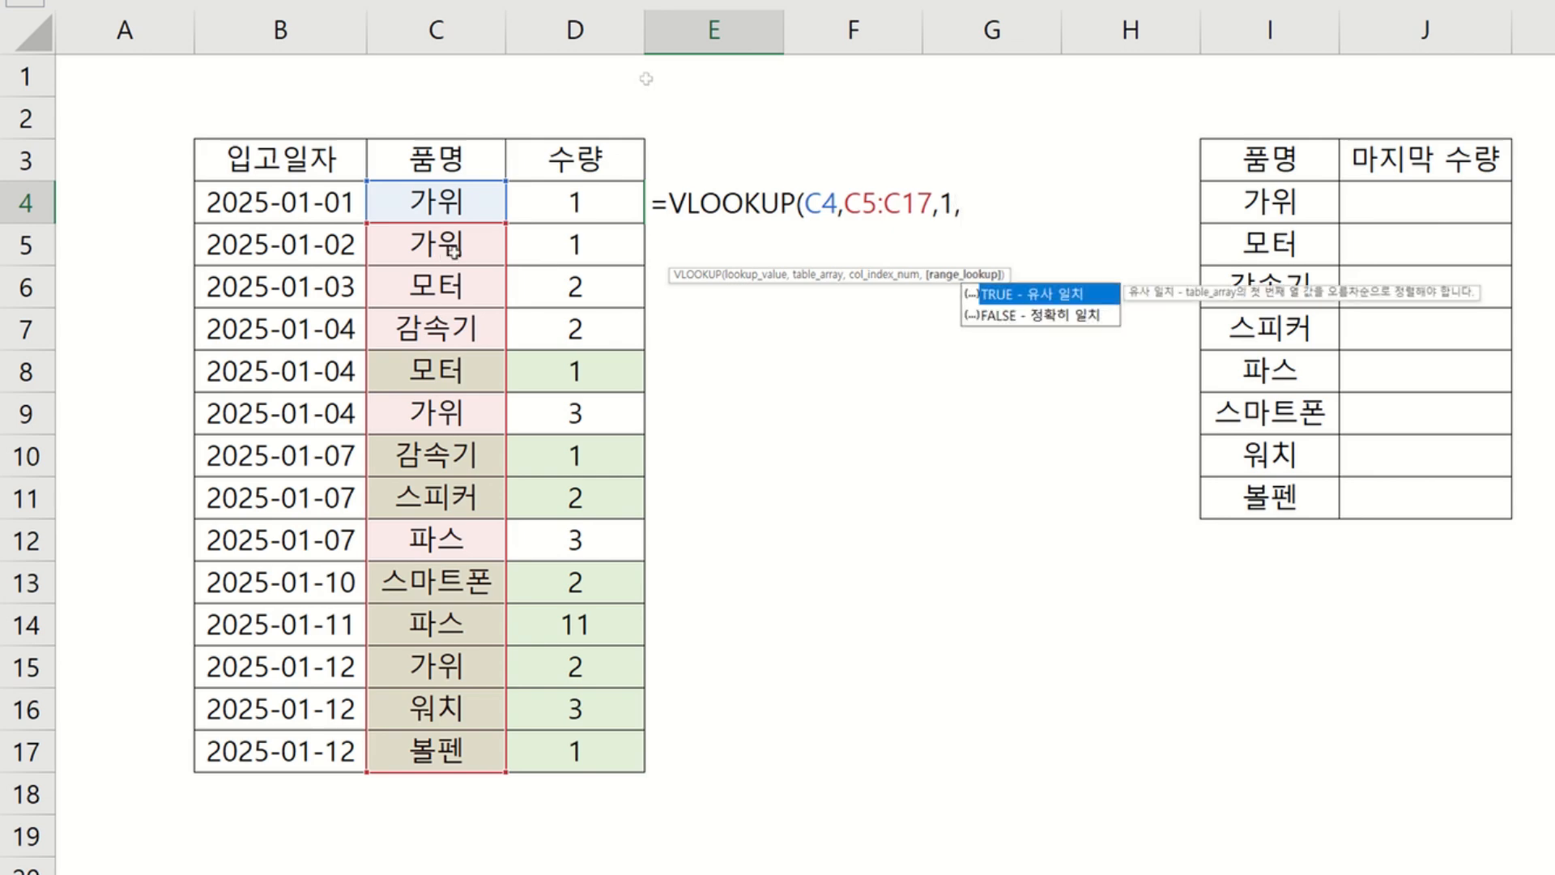
double_click(1016, 317)
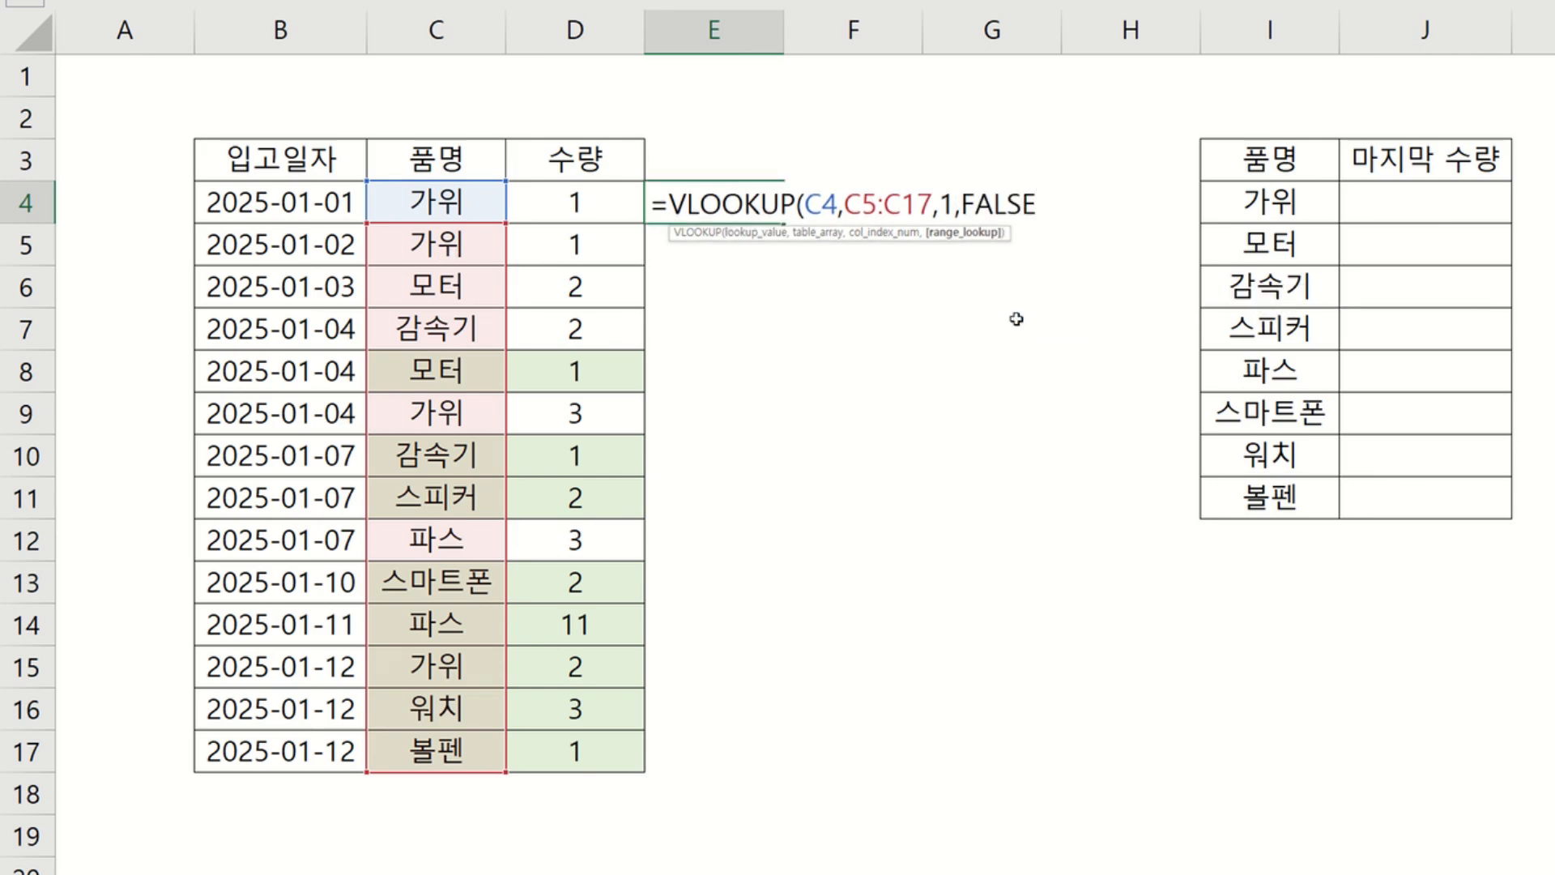
type(")")
key("Return")
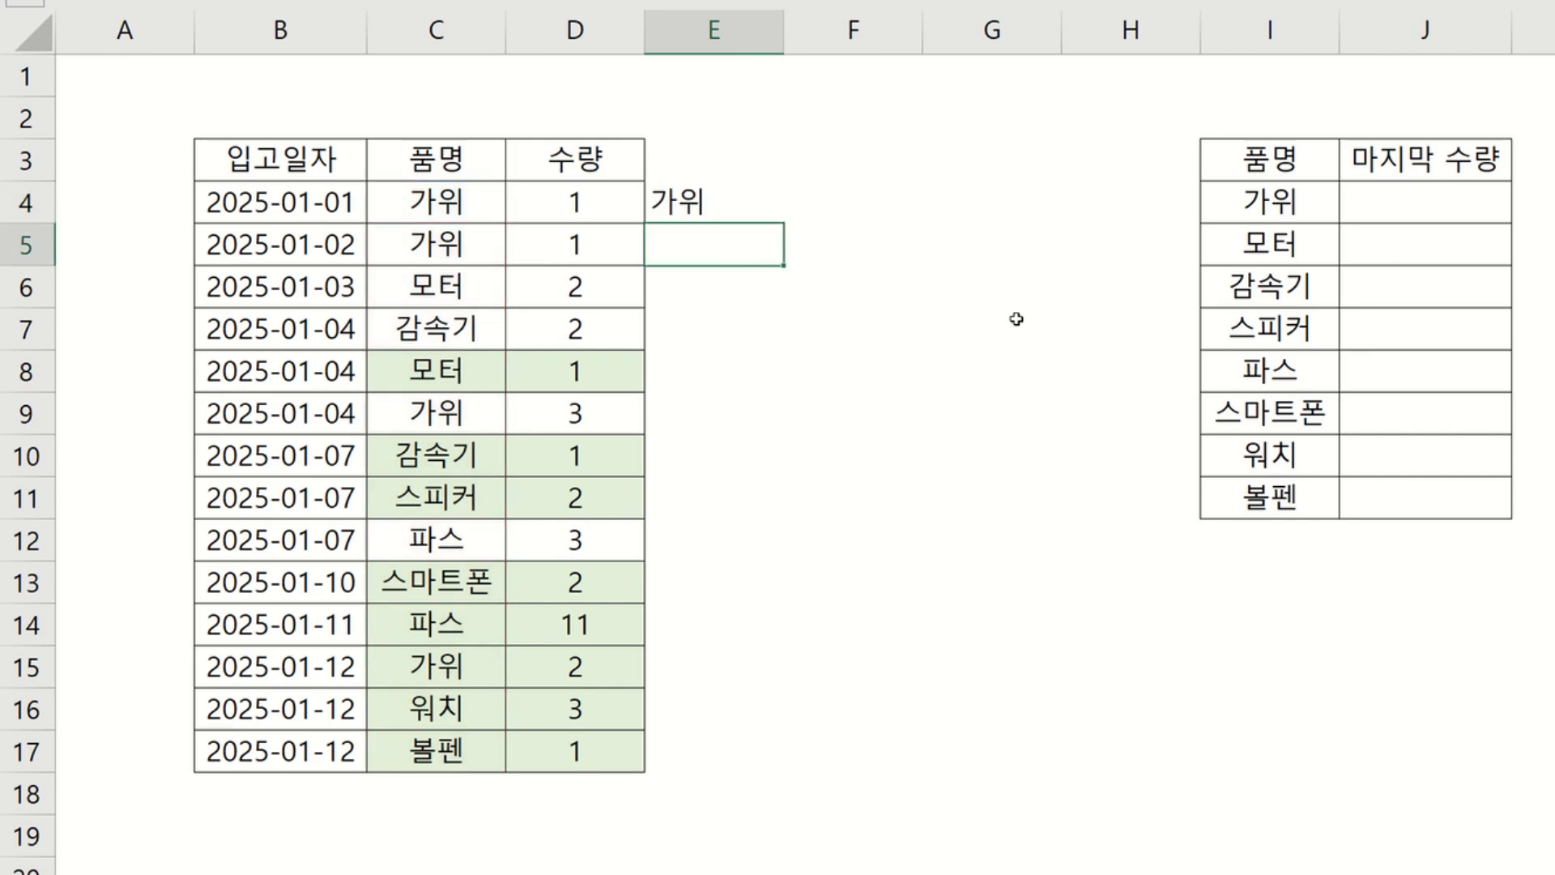
Fill the E4 formula down through E17.
left_click(766, 206)
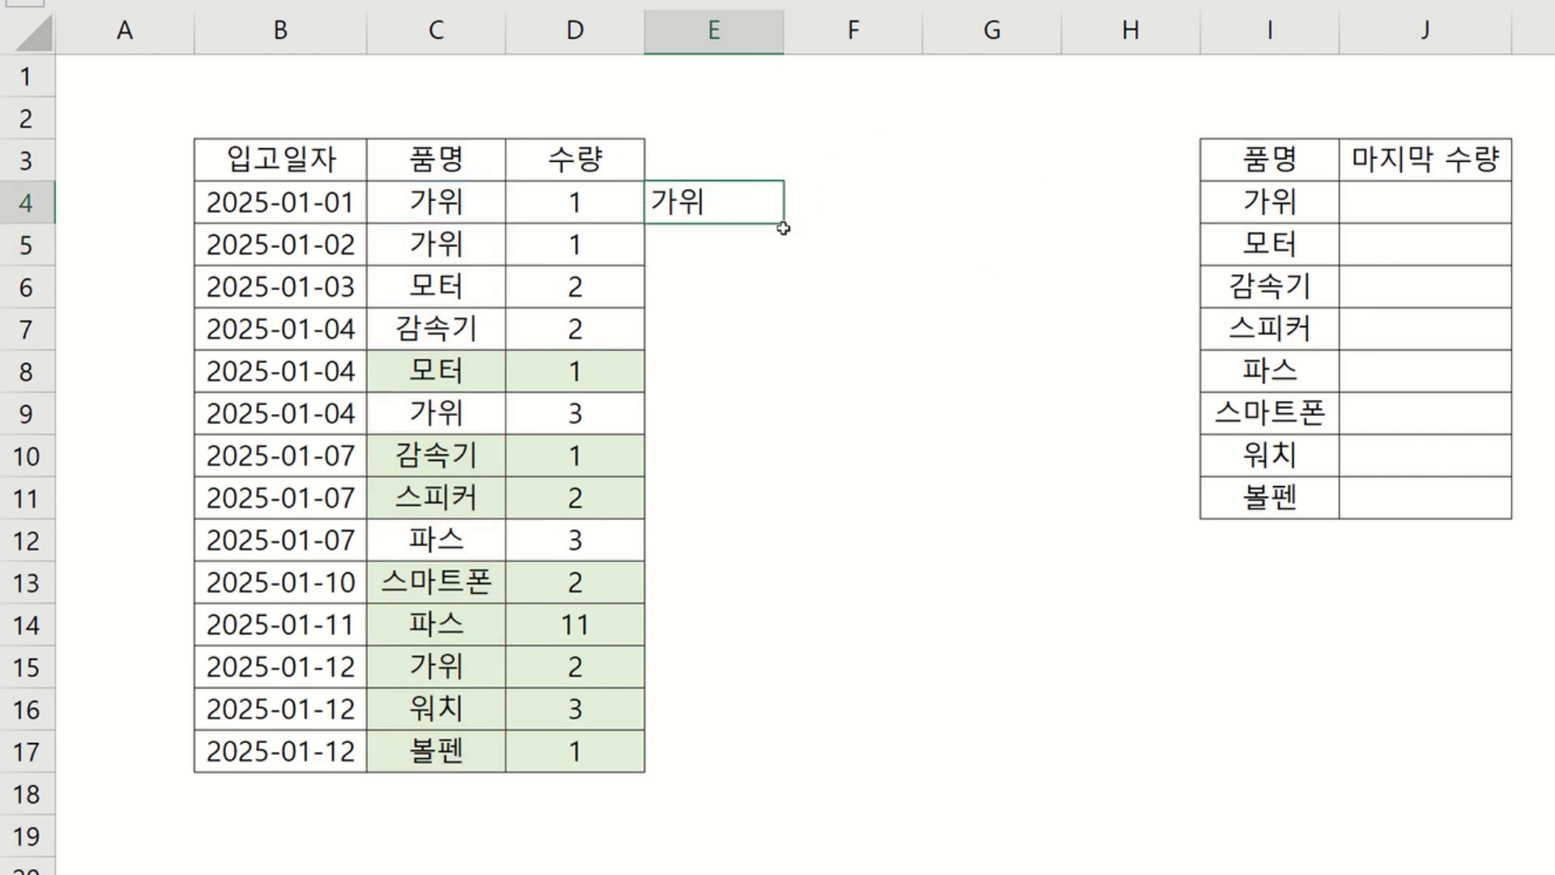
left_click_drag(783, 222, 789, 769)
left_click(713, 213)
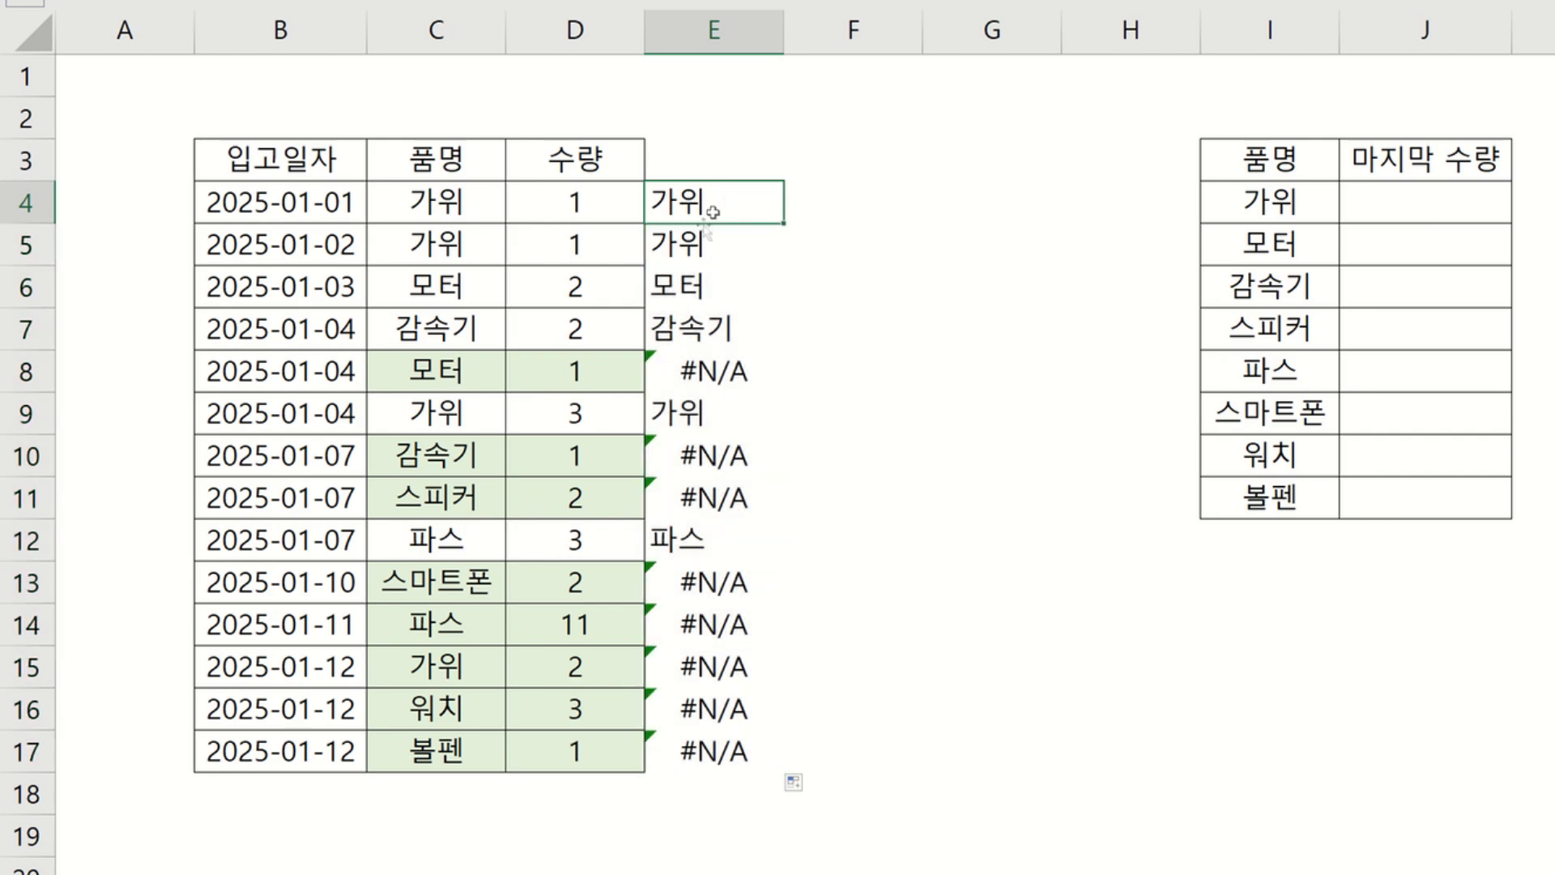
Inspect the filled formulas in column E to see how the lookup references shift row by row.
left_click(702, 239)
left_click(691, 282)
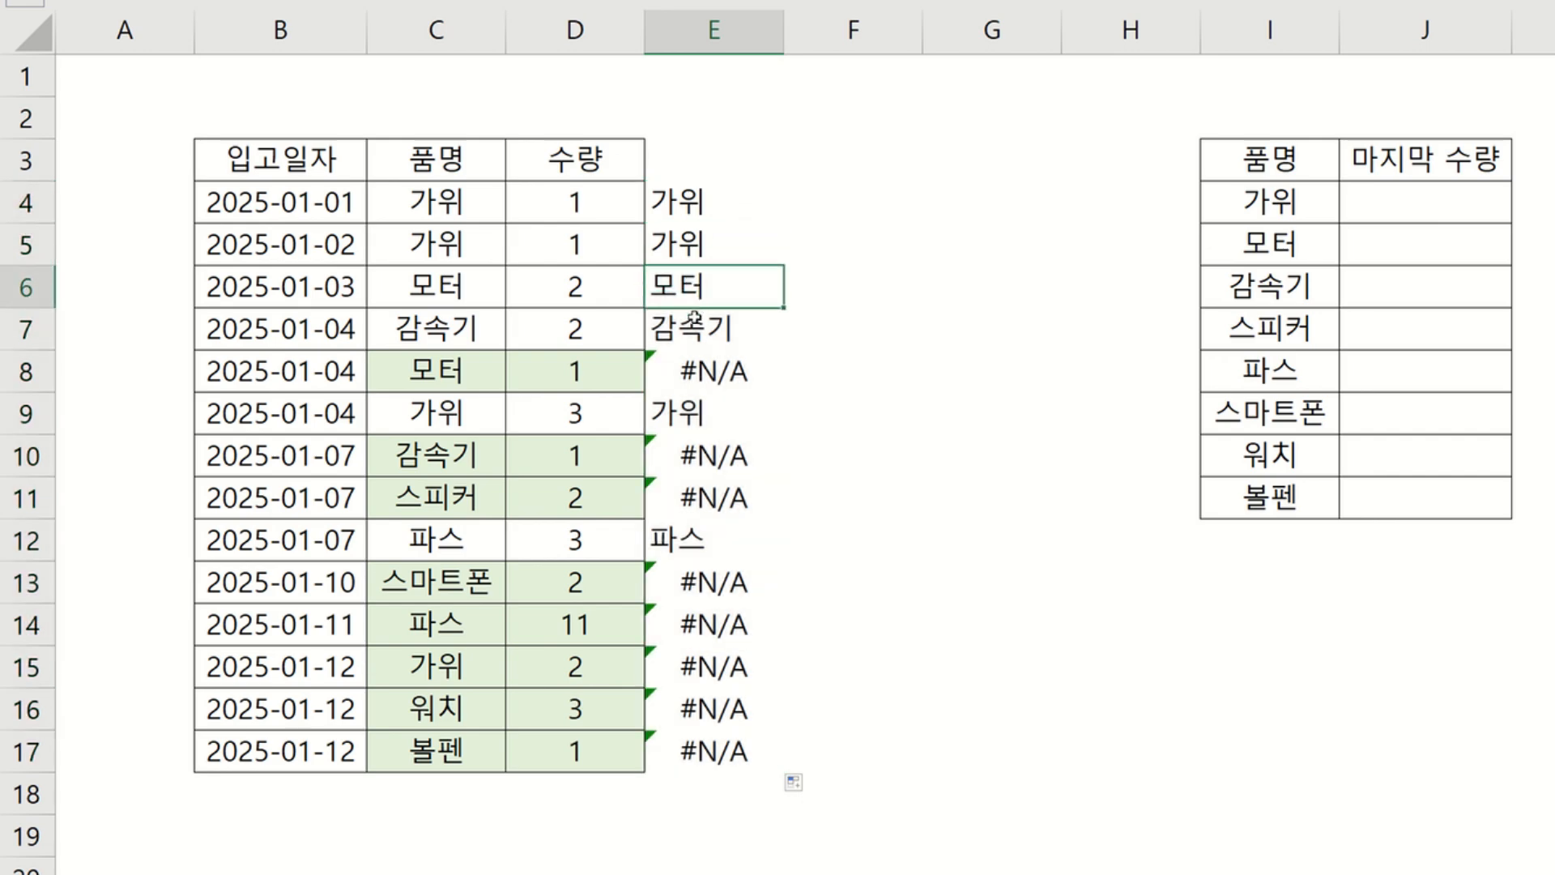
left_click(694, 317)
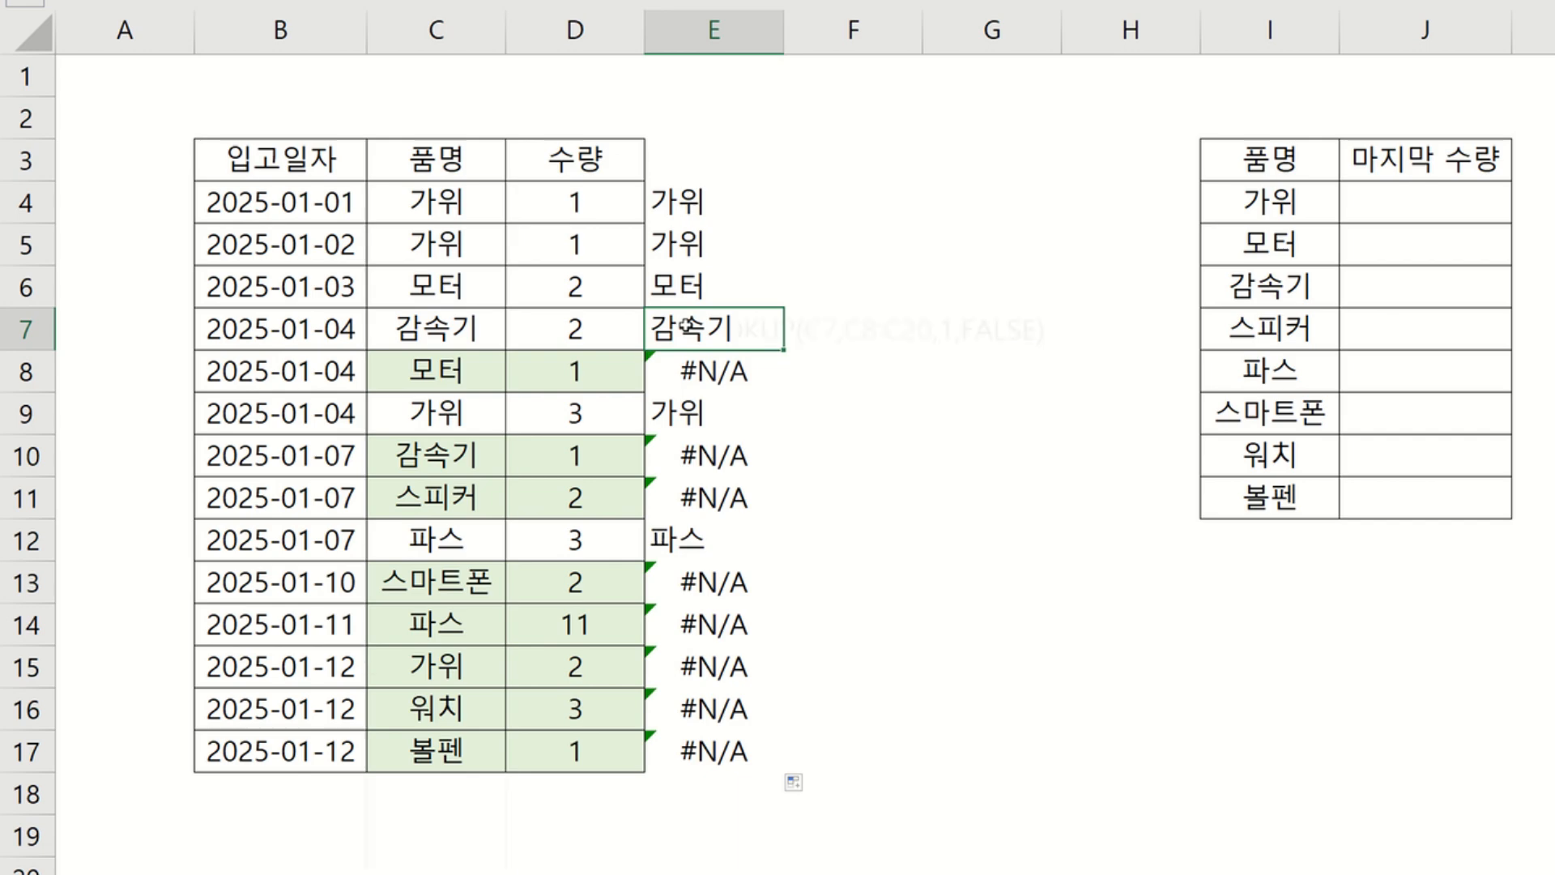
double_click(689, 327)
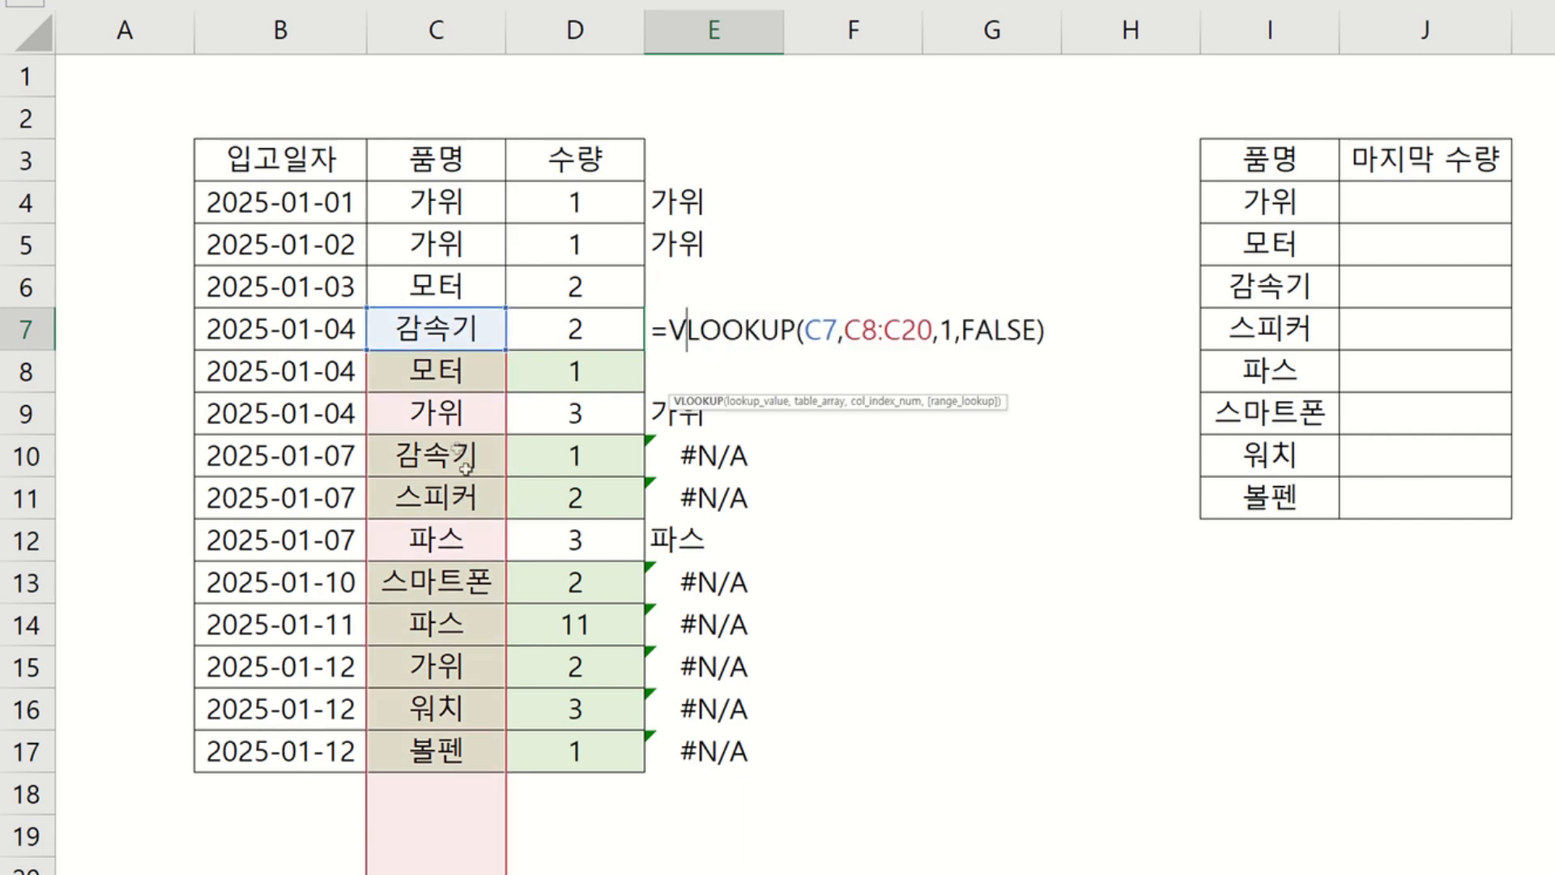
key("ctrl+Return")
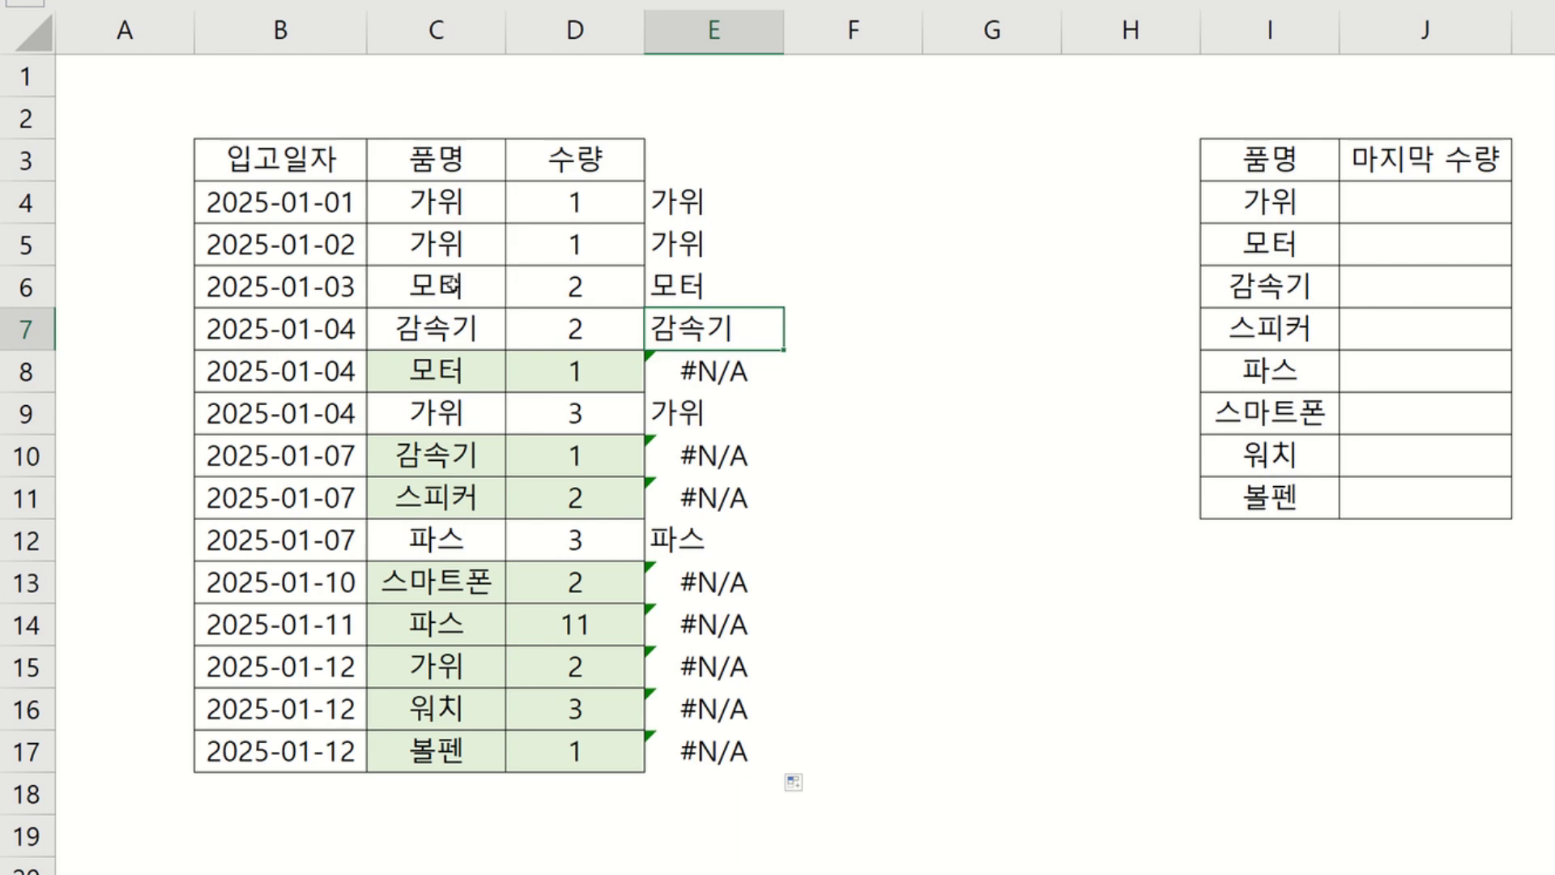
left_click(458, 373)
double_click(458, 374)
left_click(660, 364)
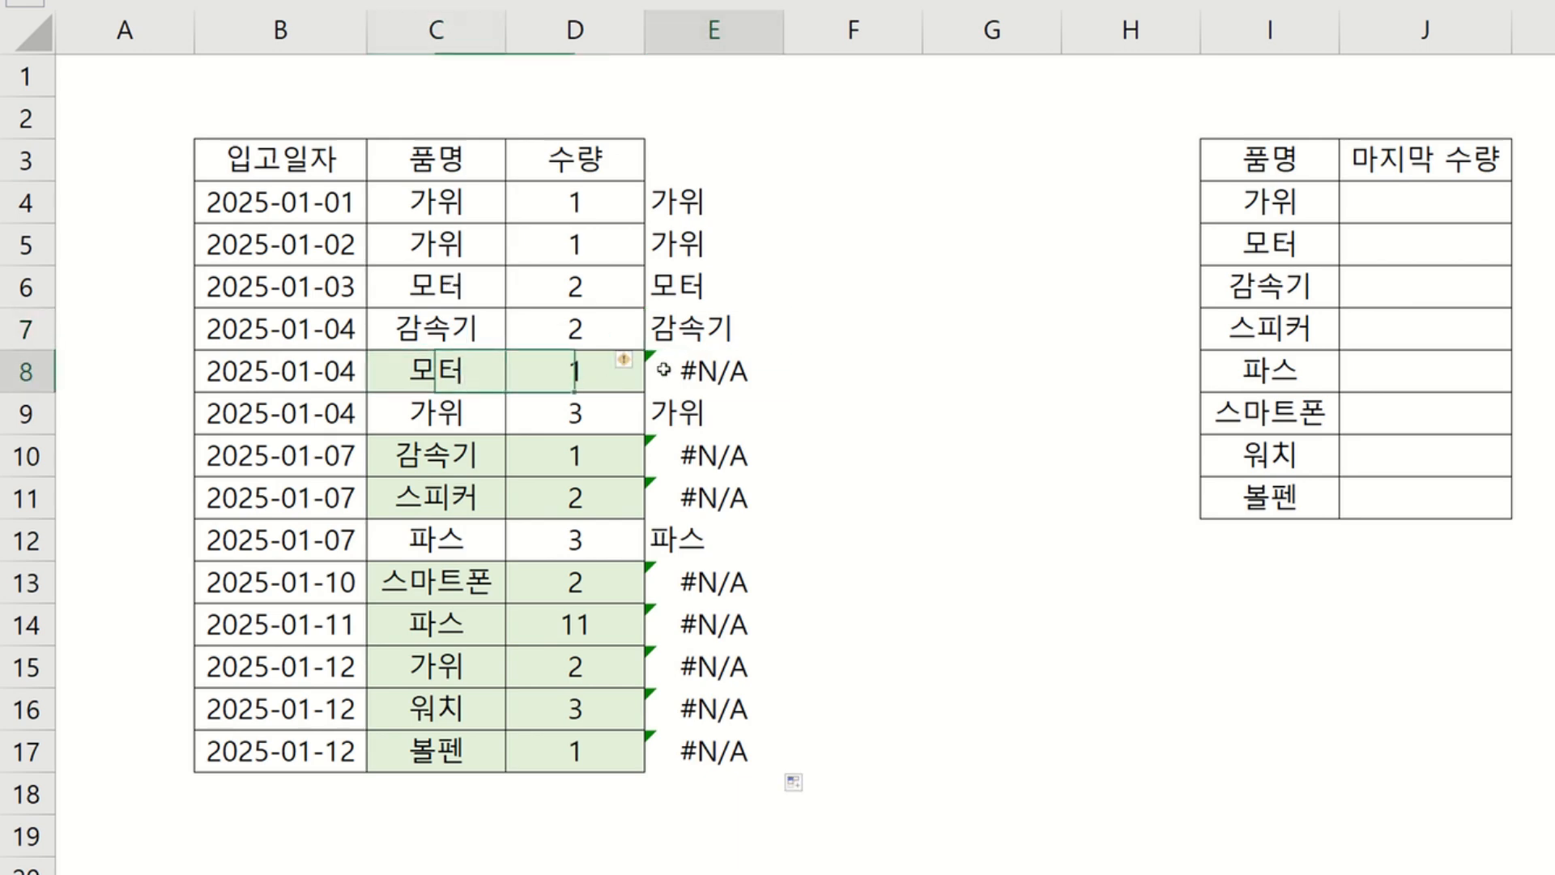
double_click(666, 371)
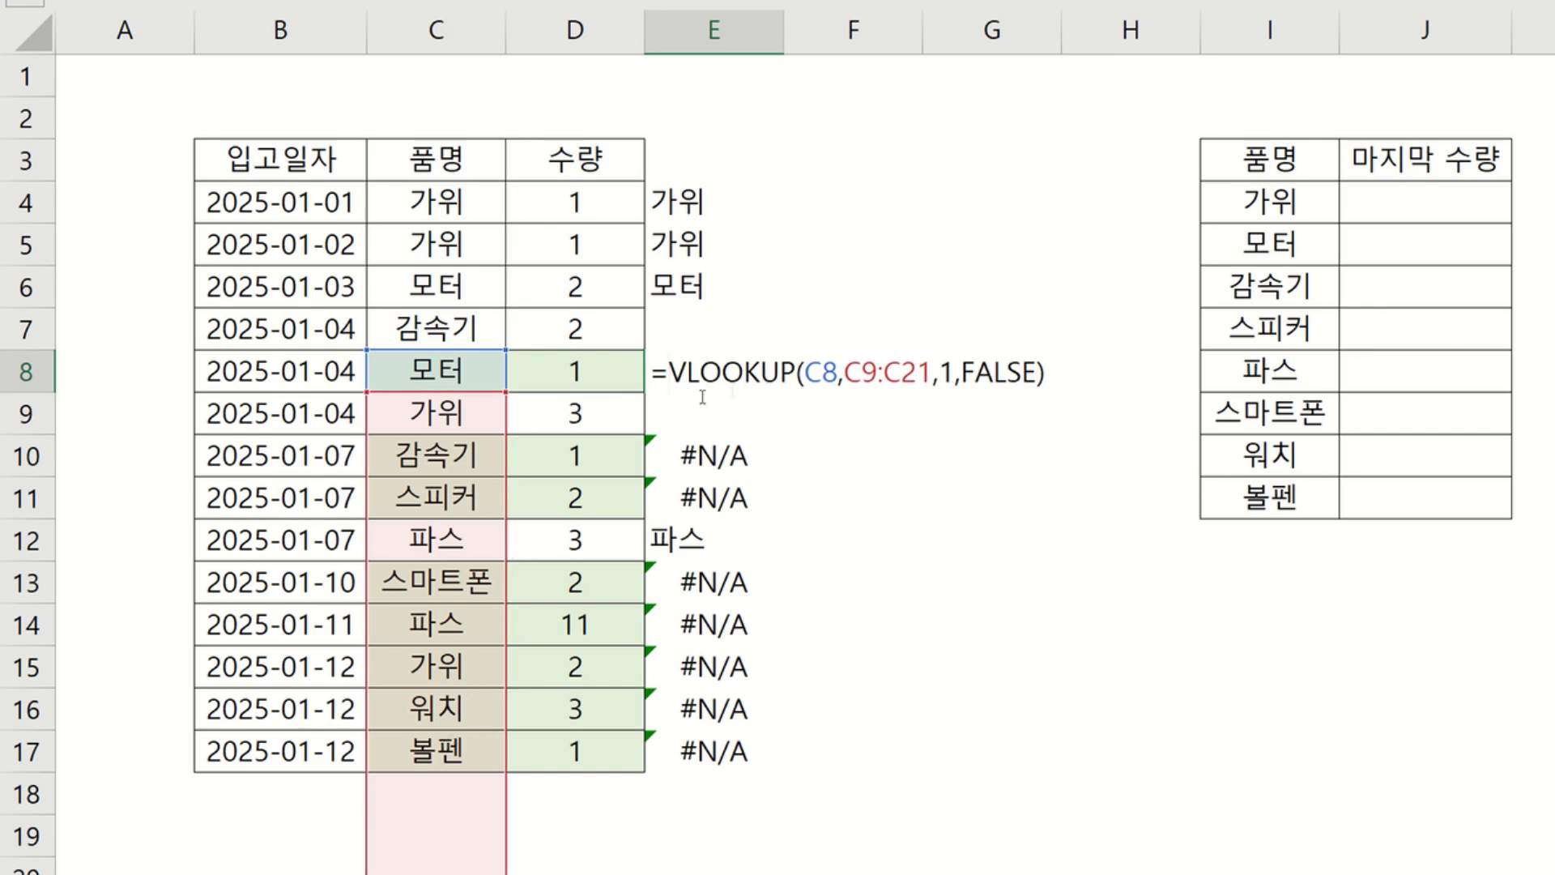
Inspect the lookup formulas in E8, E9 and E11, comparing their #N/A and product results against the product rows.
key("ctrl+Return")
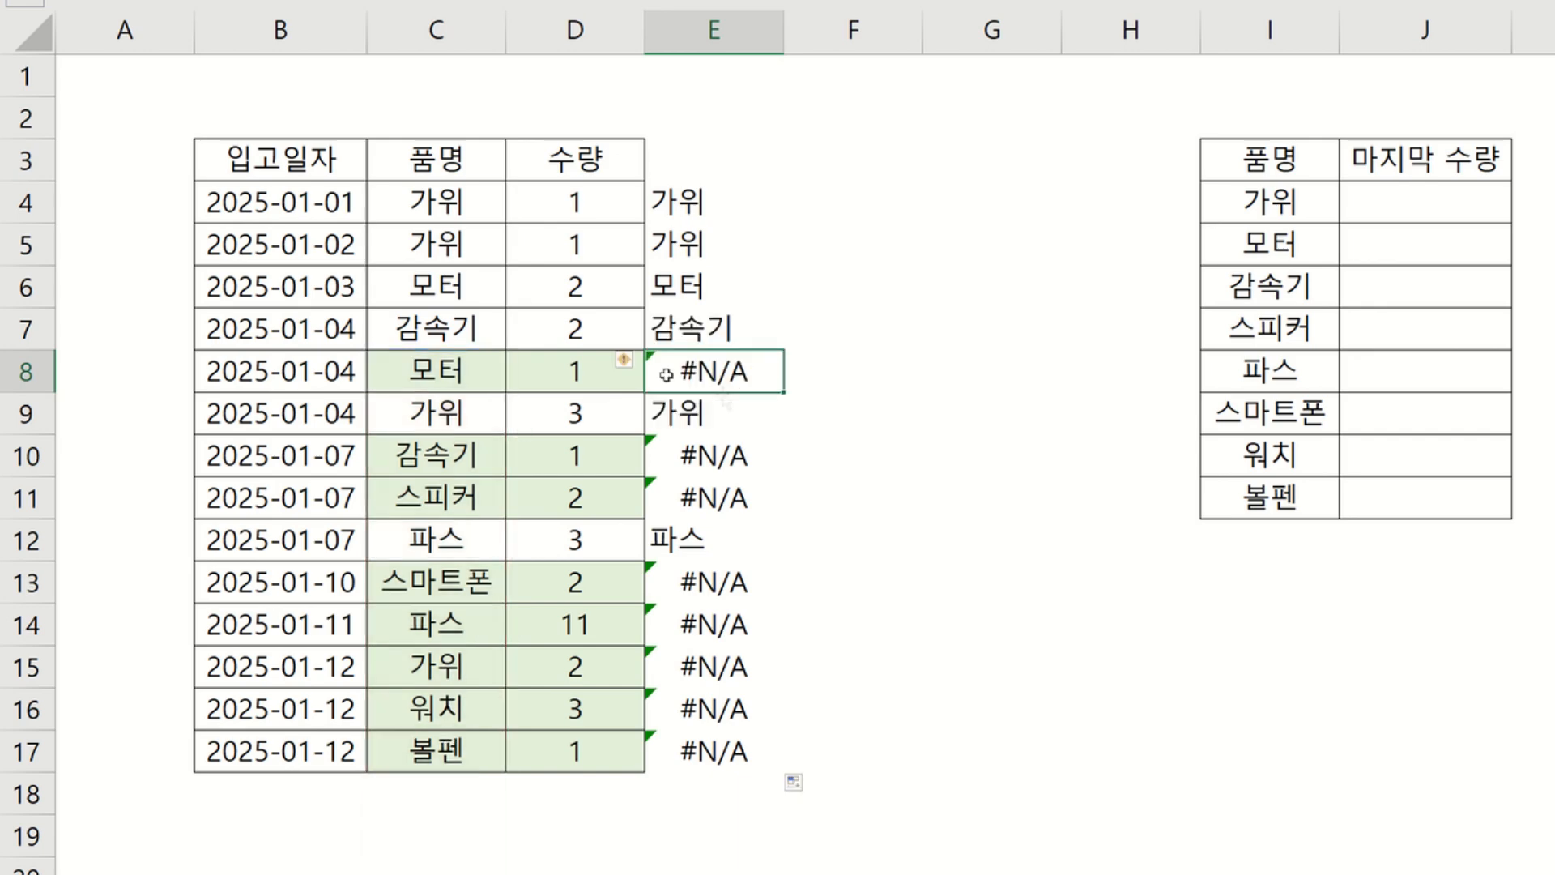
left_click(664, 421)
double_click(703, 421)
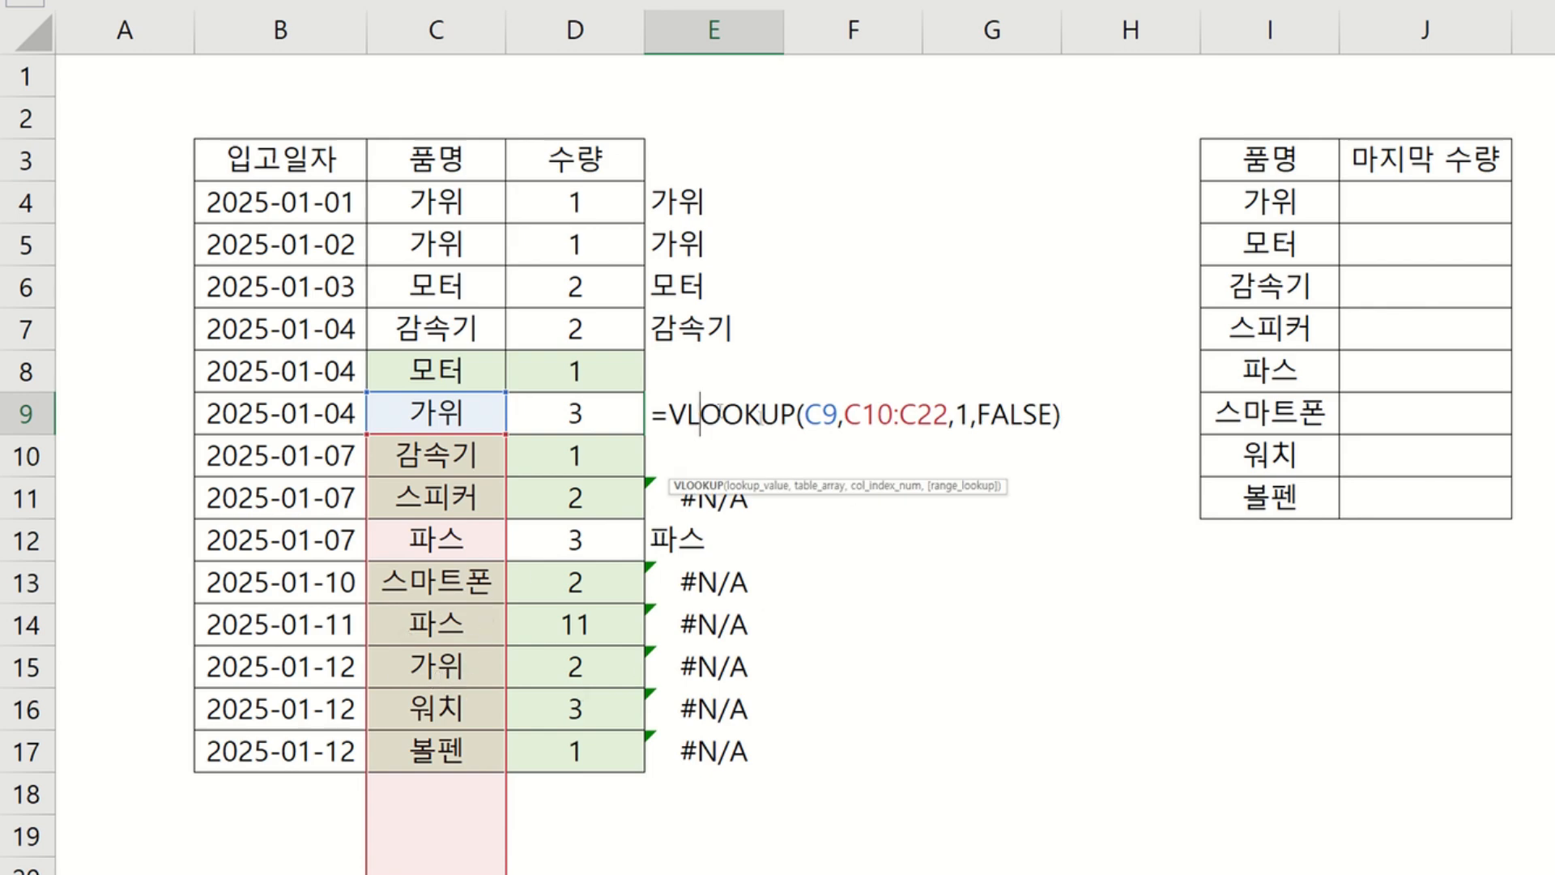
key("Escape")
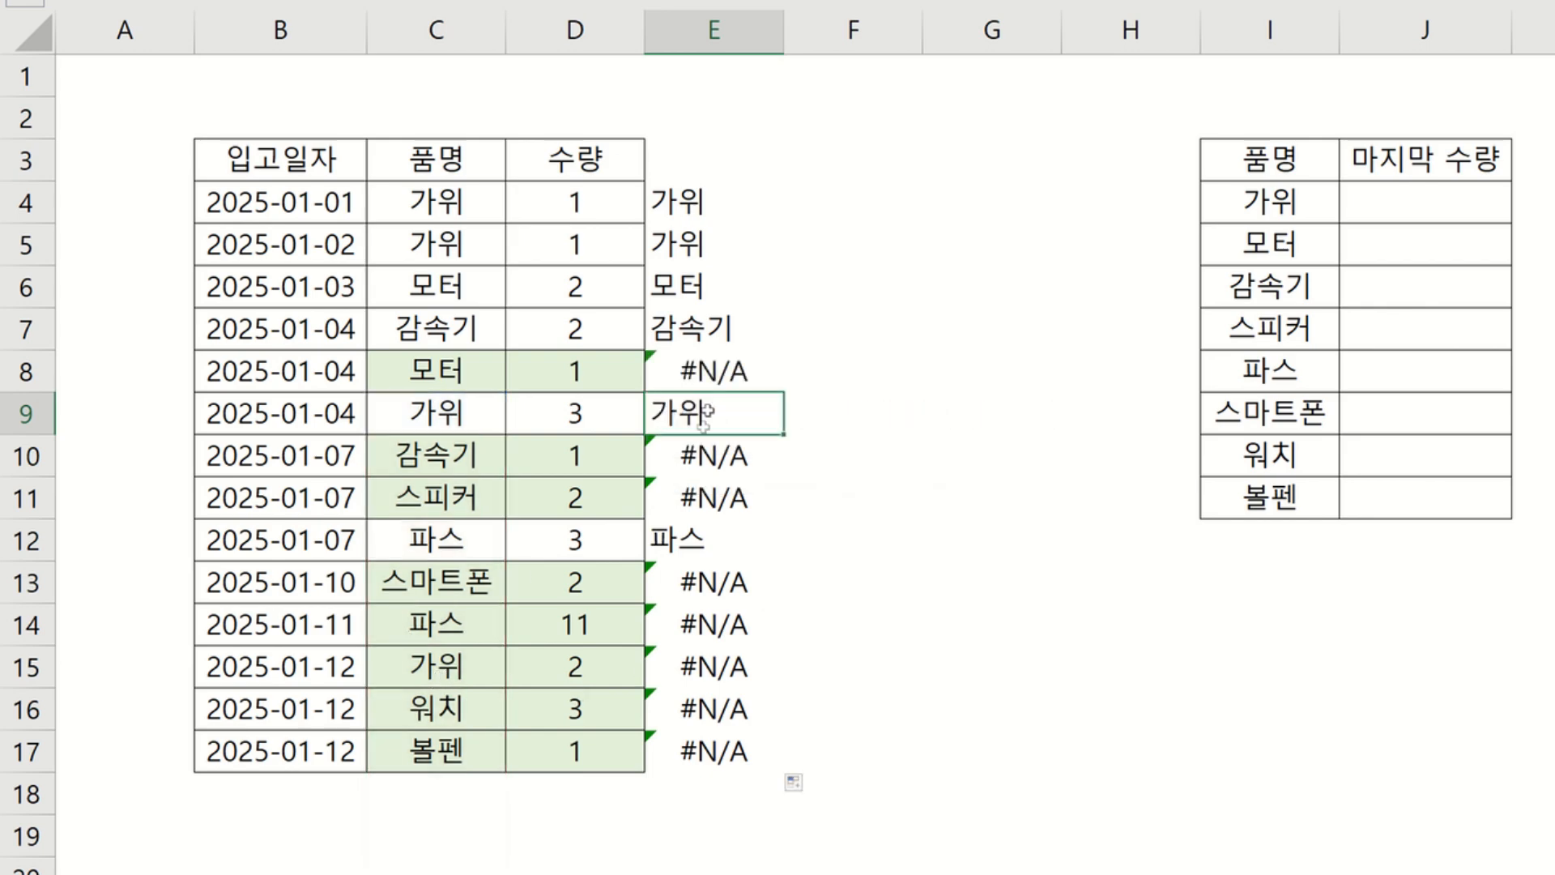
left_click(717, 498)
double_click(720, 498)
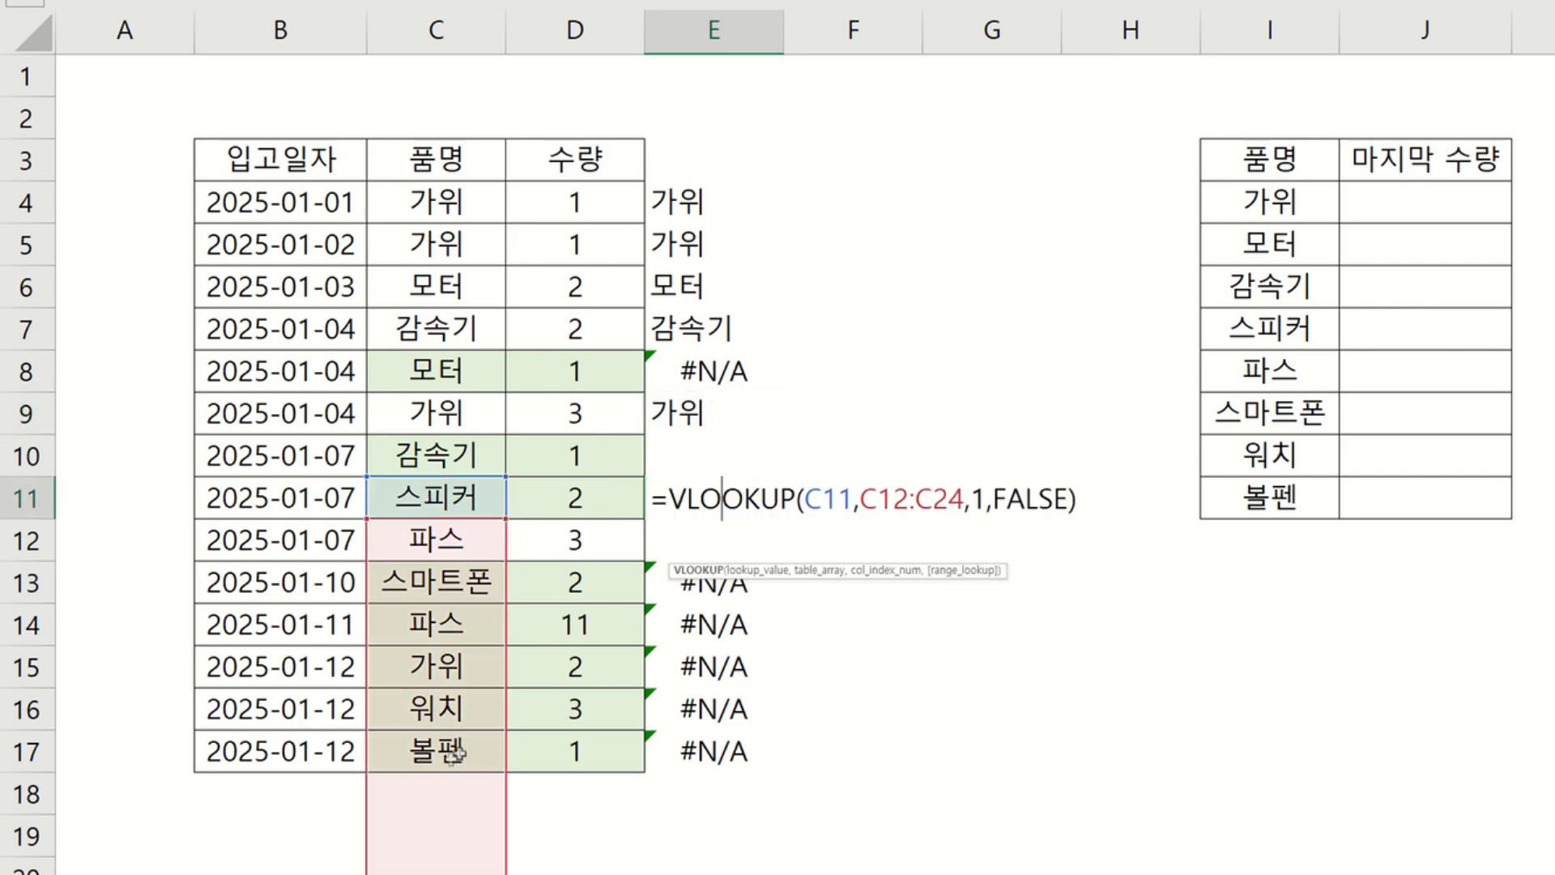
key("Escape")
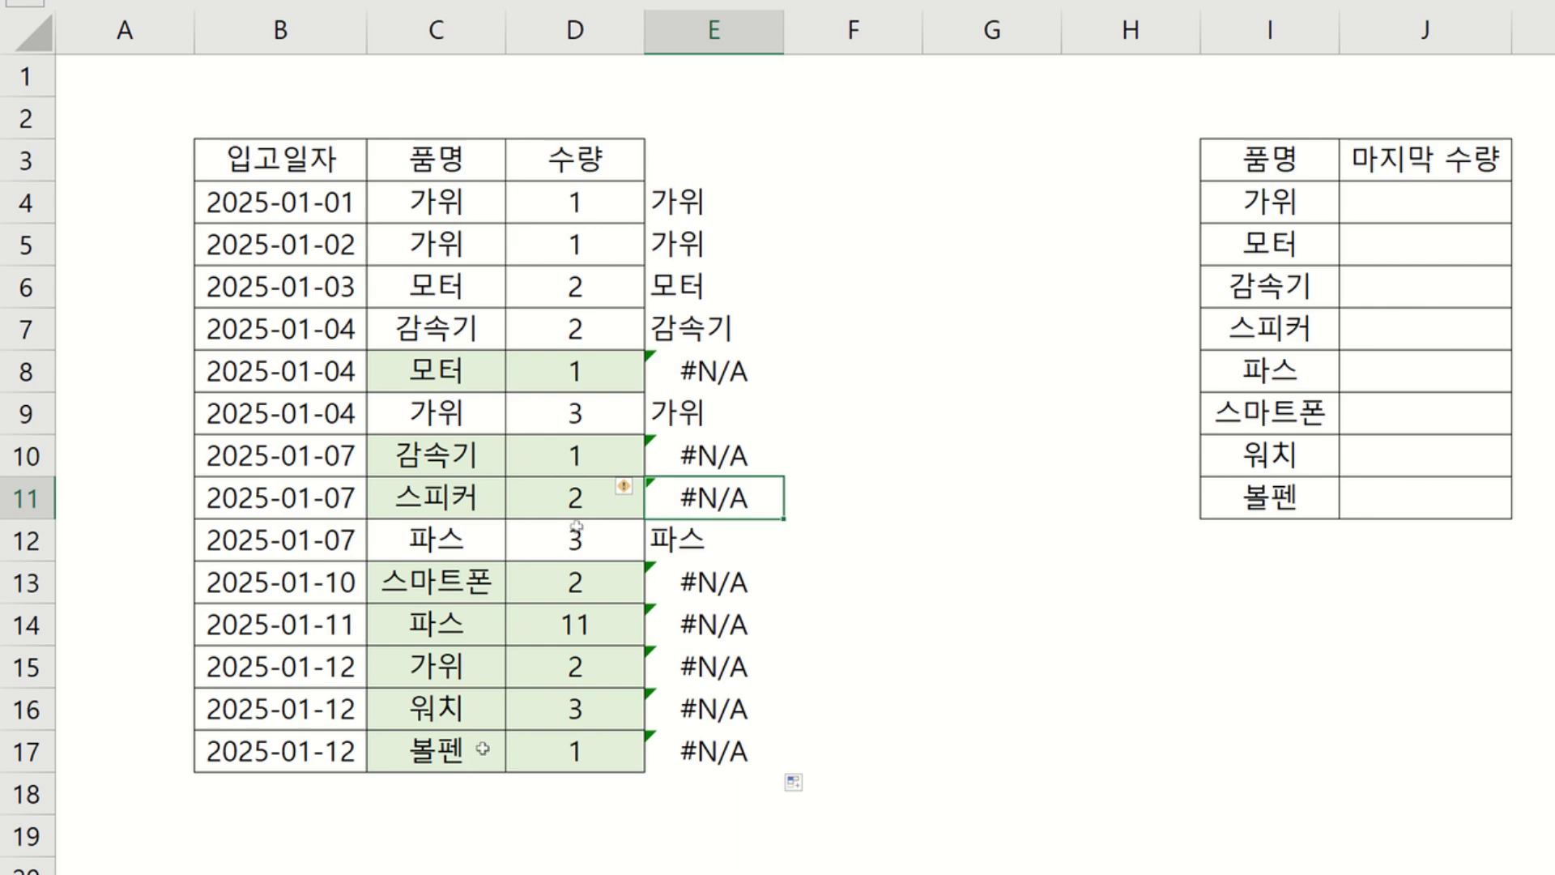
left_click(881, 197)
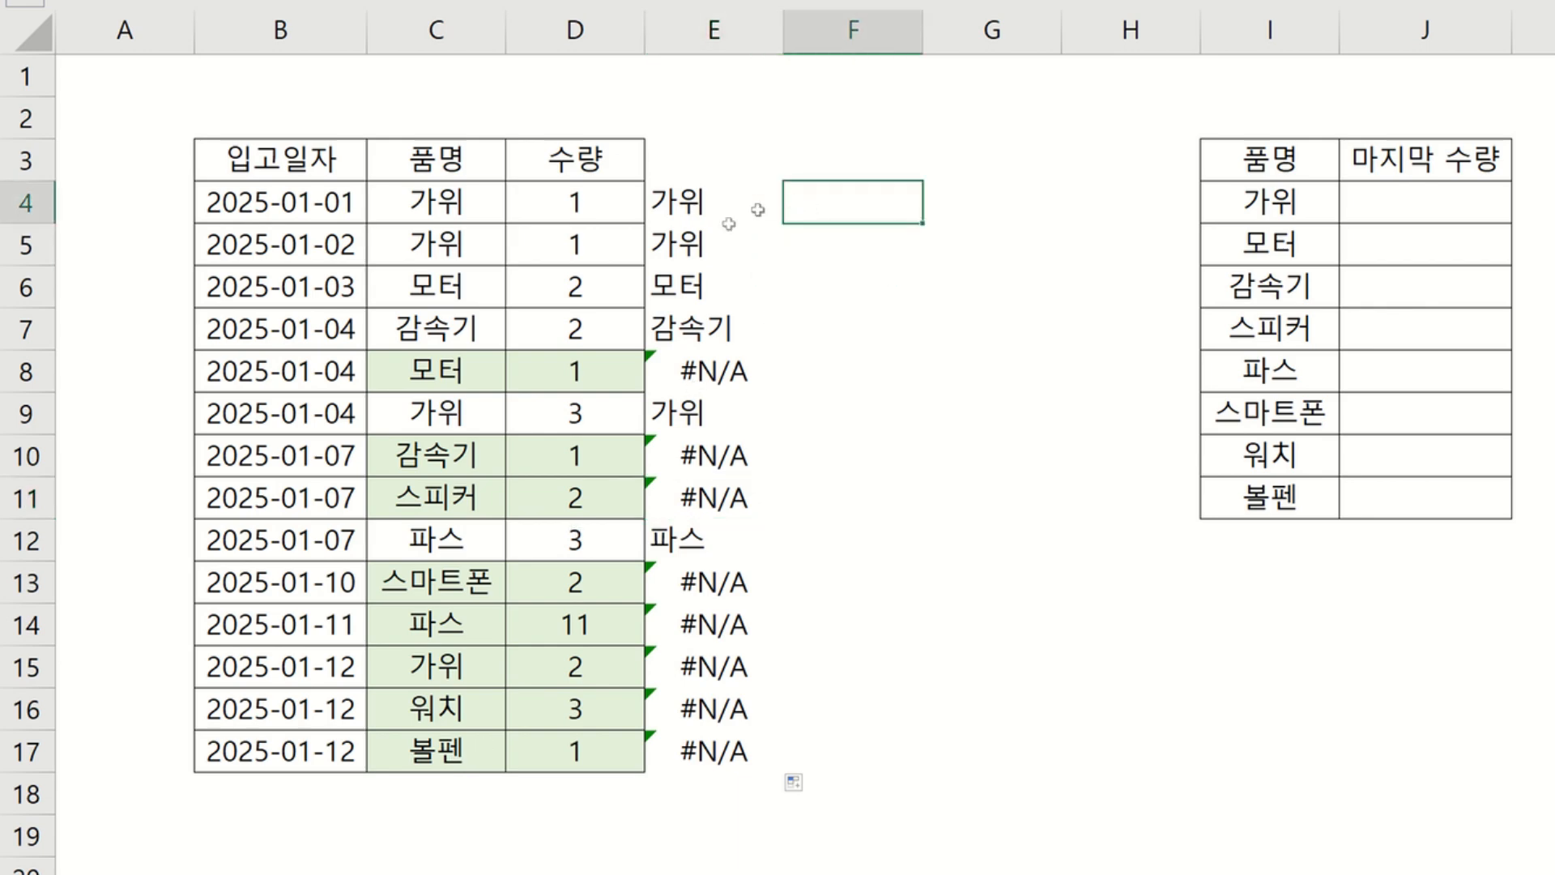
left_click(739, 388)
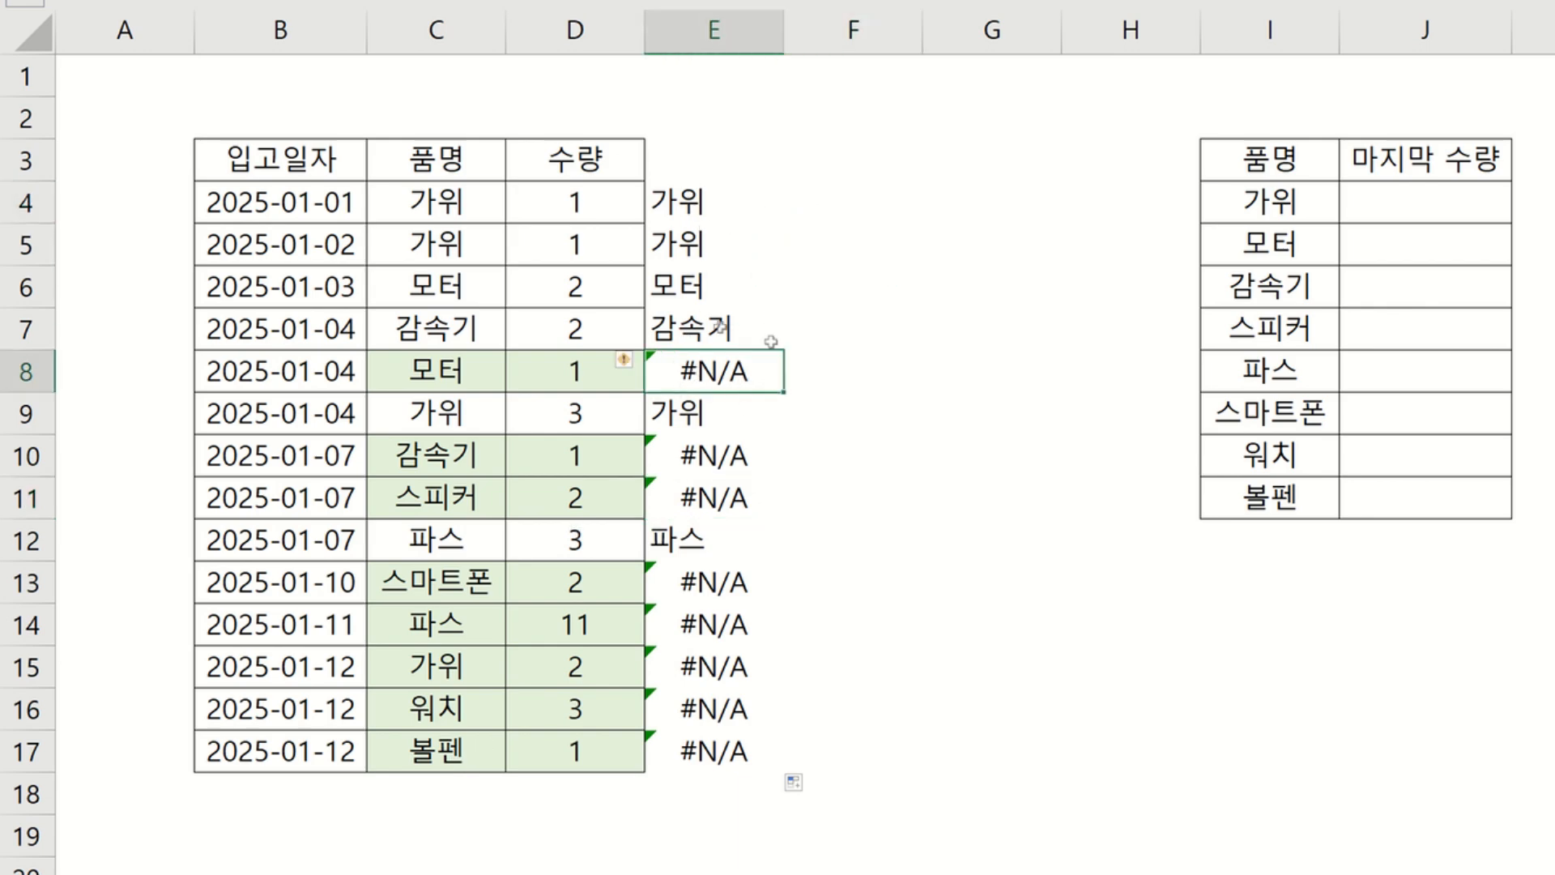
left_click_drag(711, 372, 489, 373)
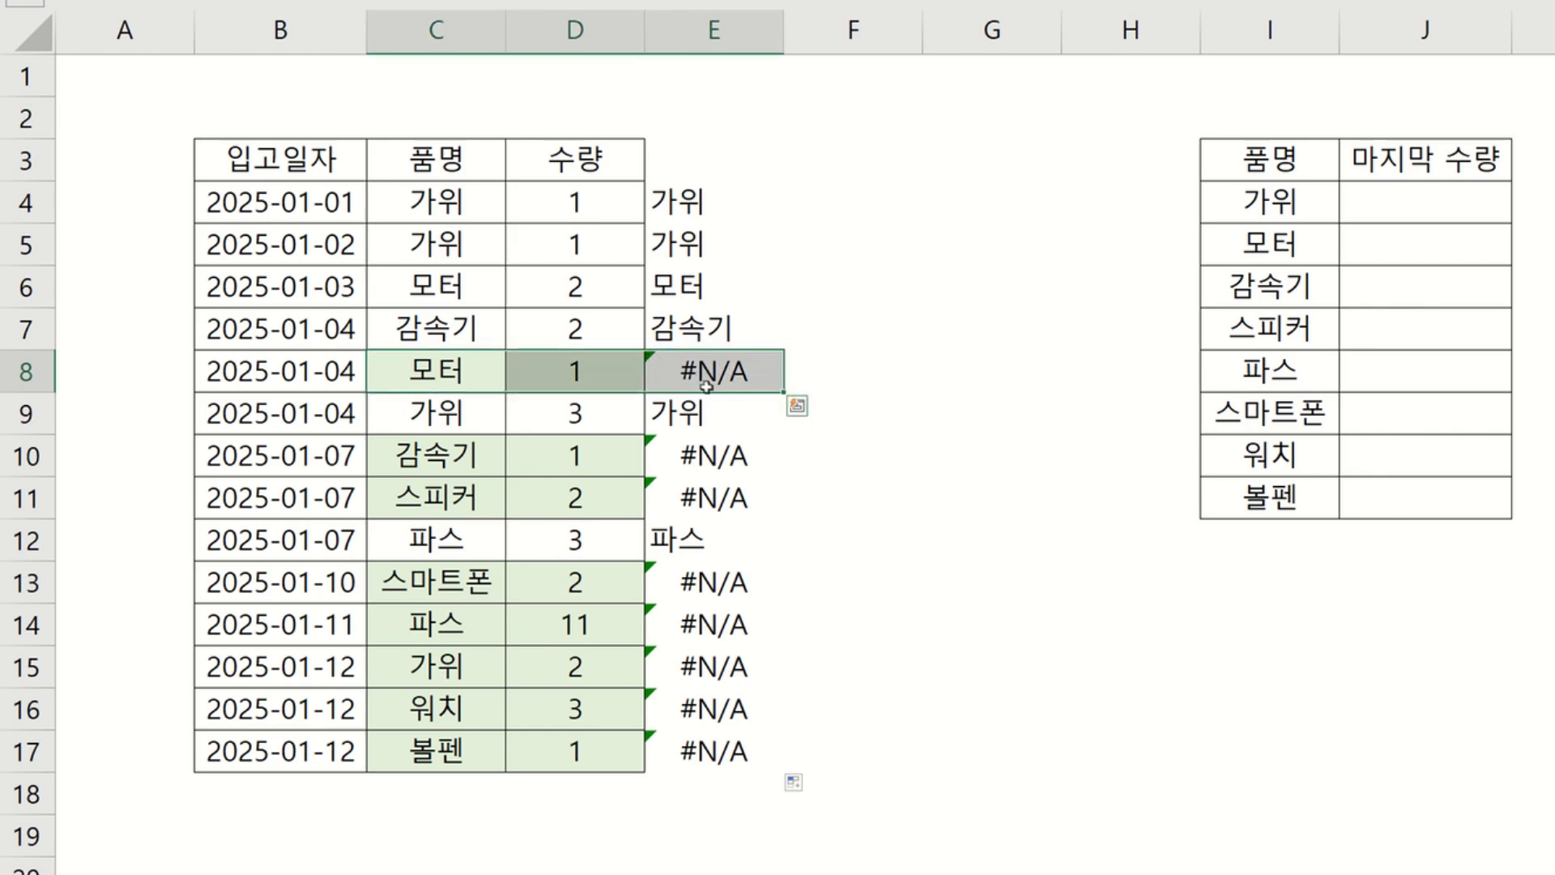
left_click(830, 375)
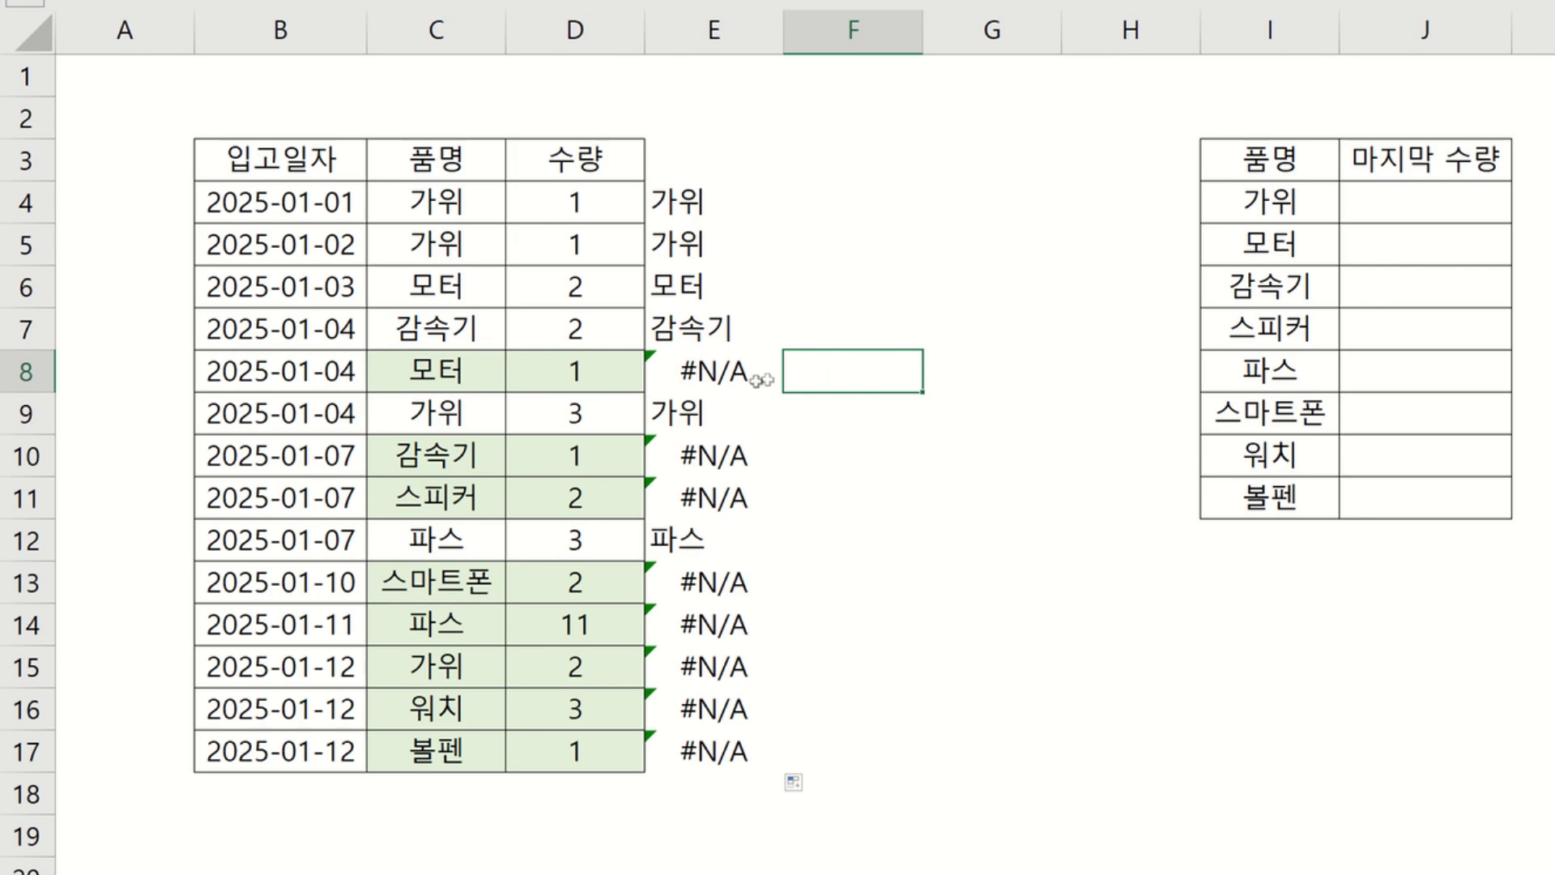
left_click(694, 371)
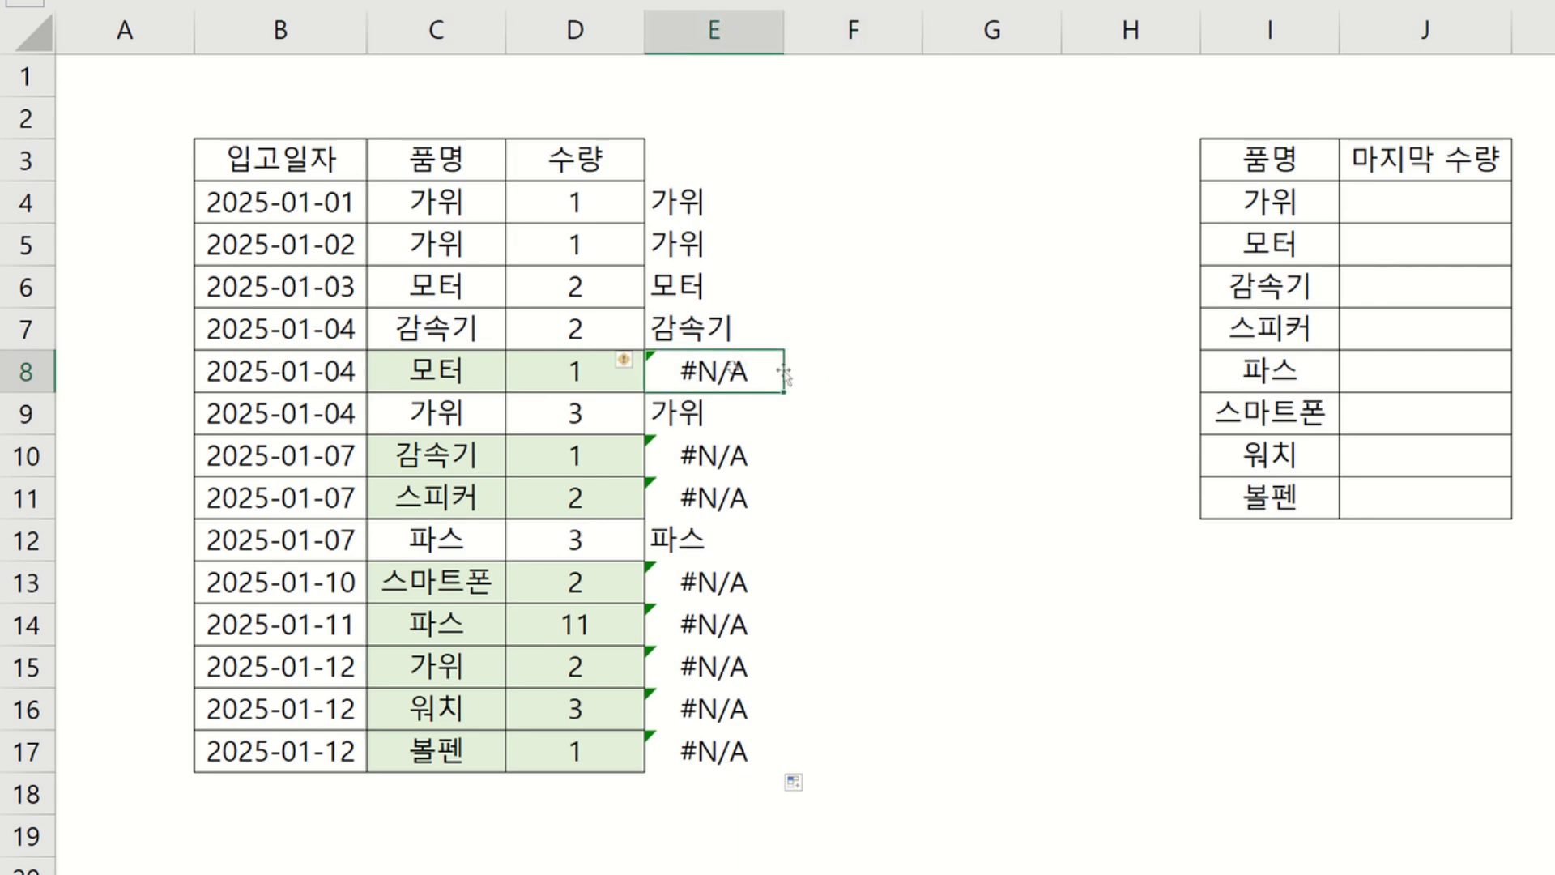
left_click(833, 370)
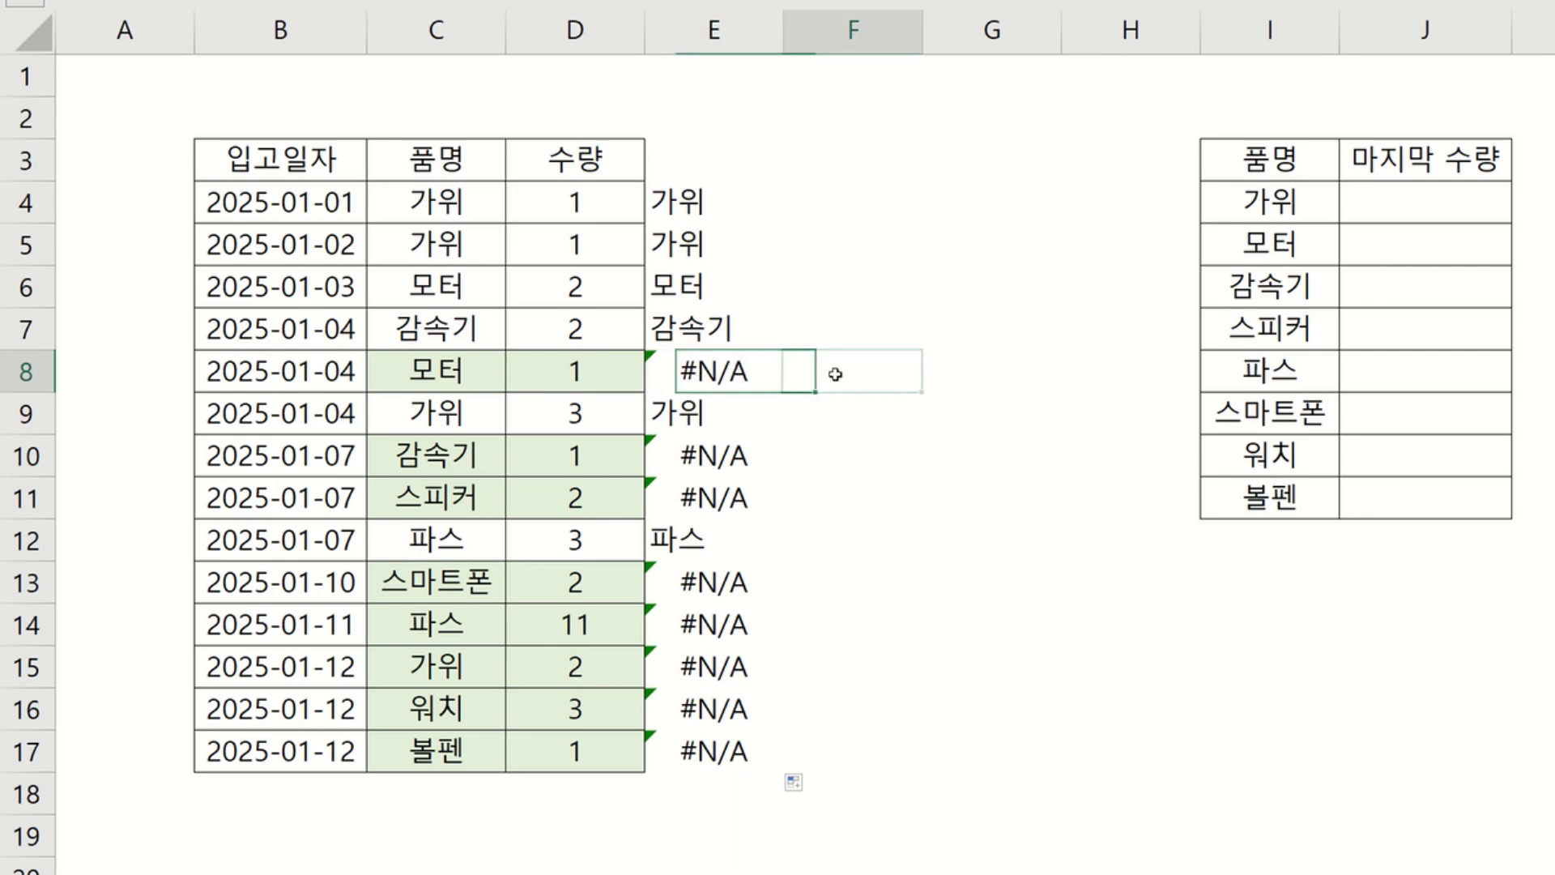
Enter =IFERROR(E4,"마지막품명") in F4 to label products that do not appear again.
left_click(848, 203)
type("=")
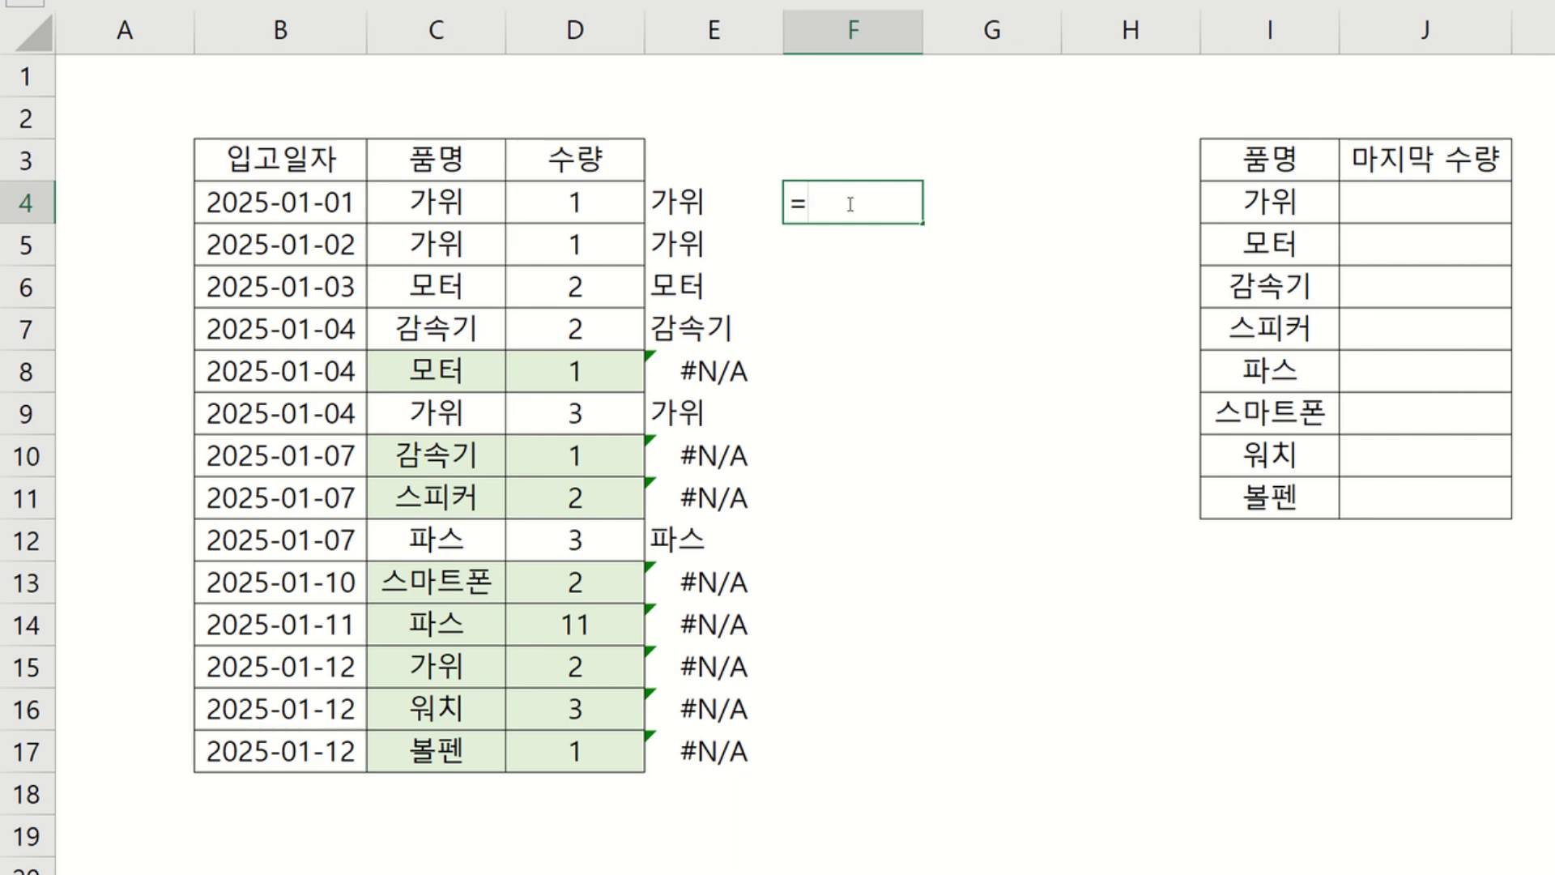
type("e")
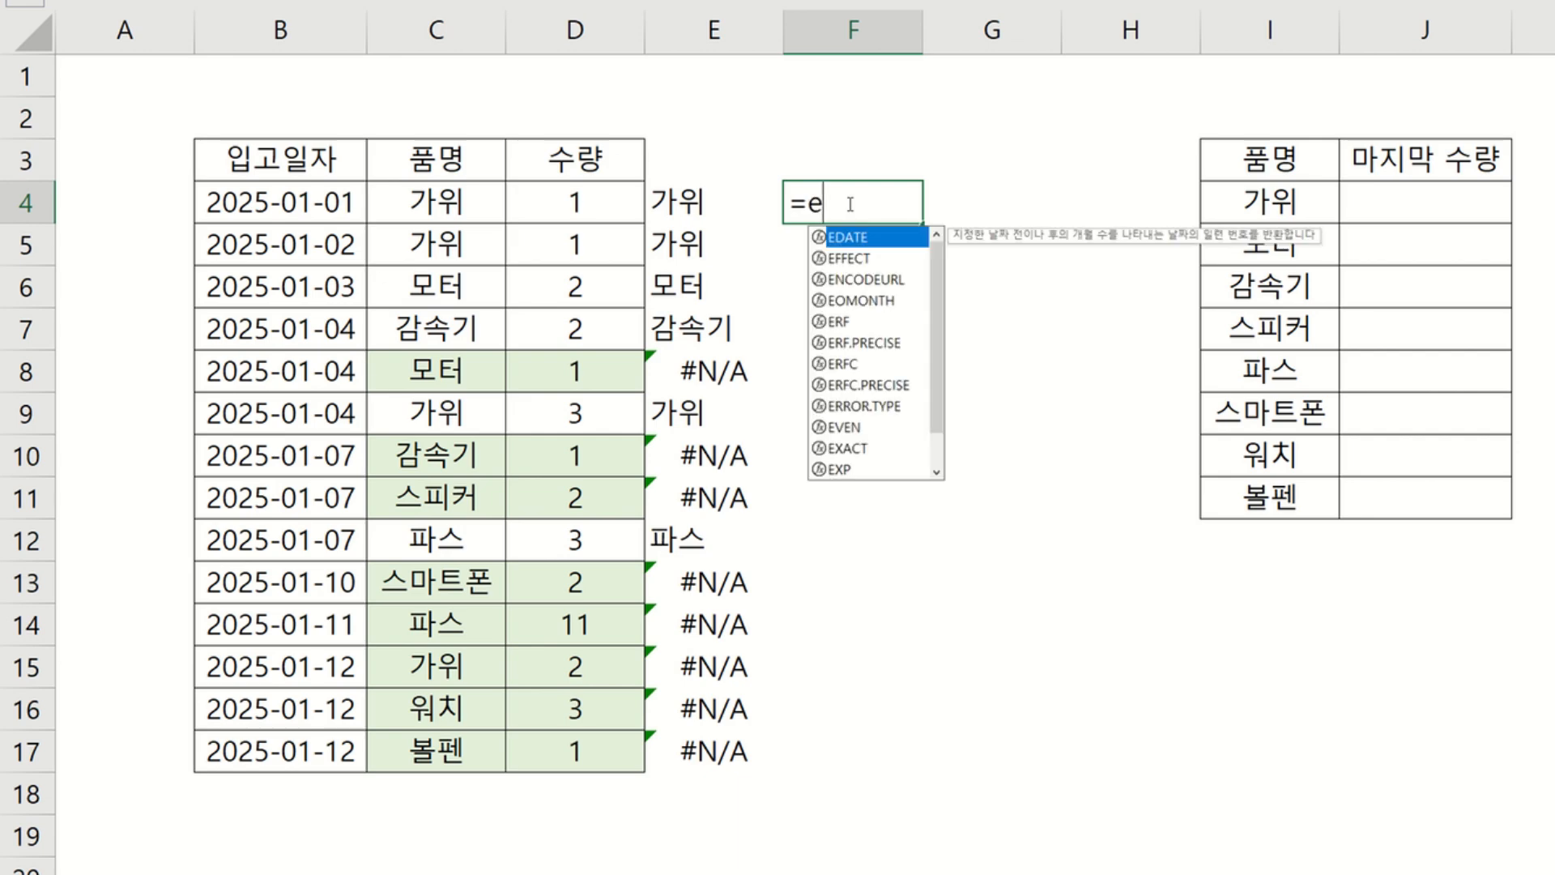
key("BackSpace")
type("if")
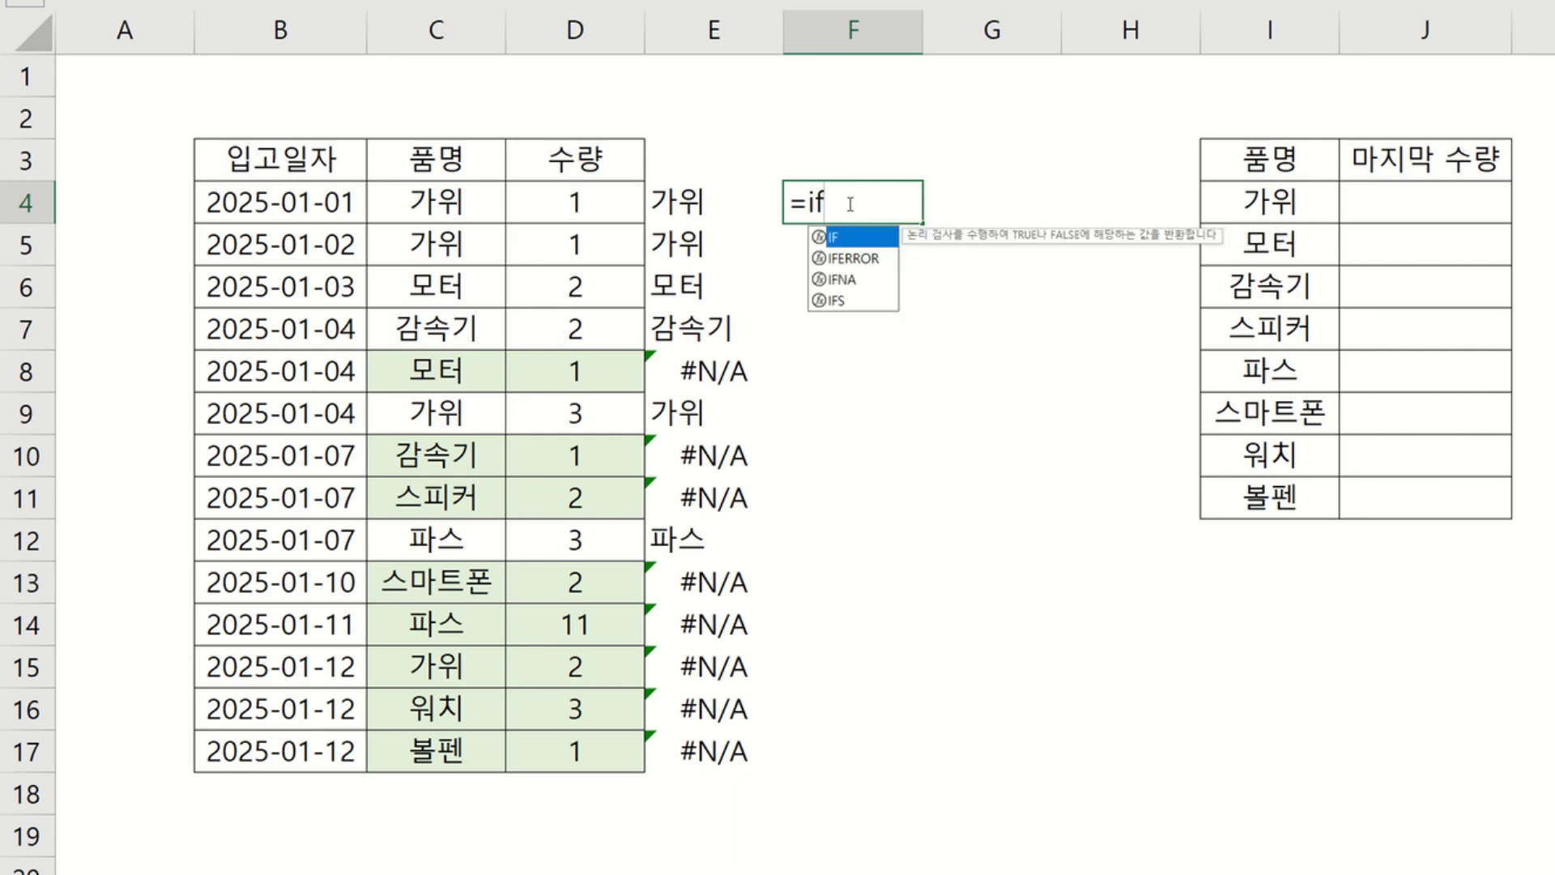
double_click(857, 259)
left_click(714, 211)
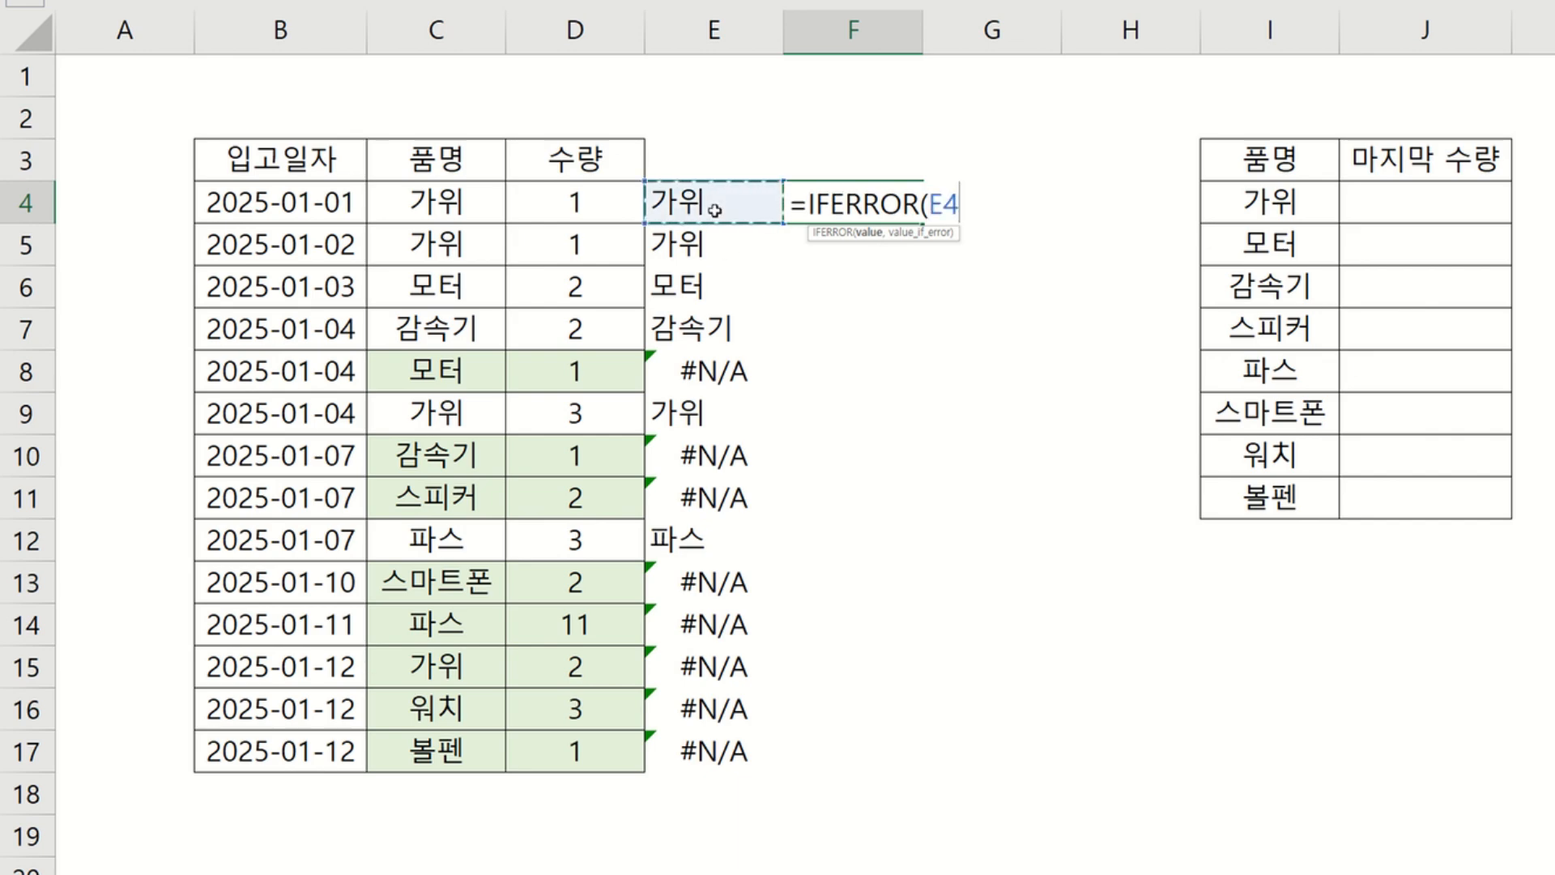
type(",")
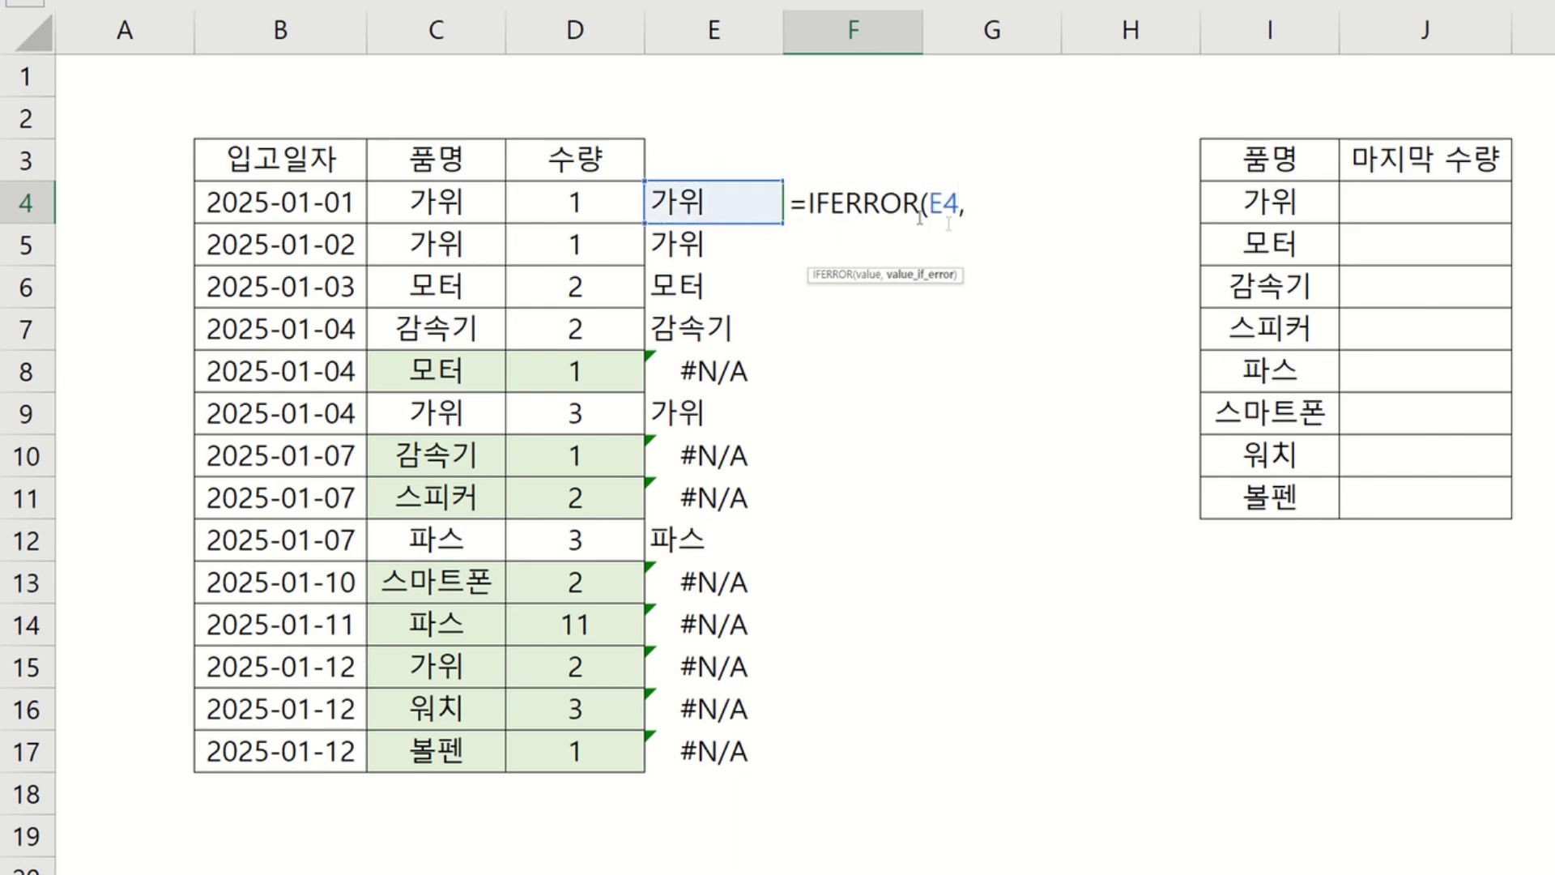
type("\"마지막")
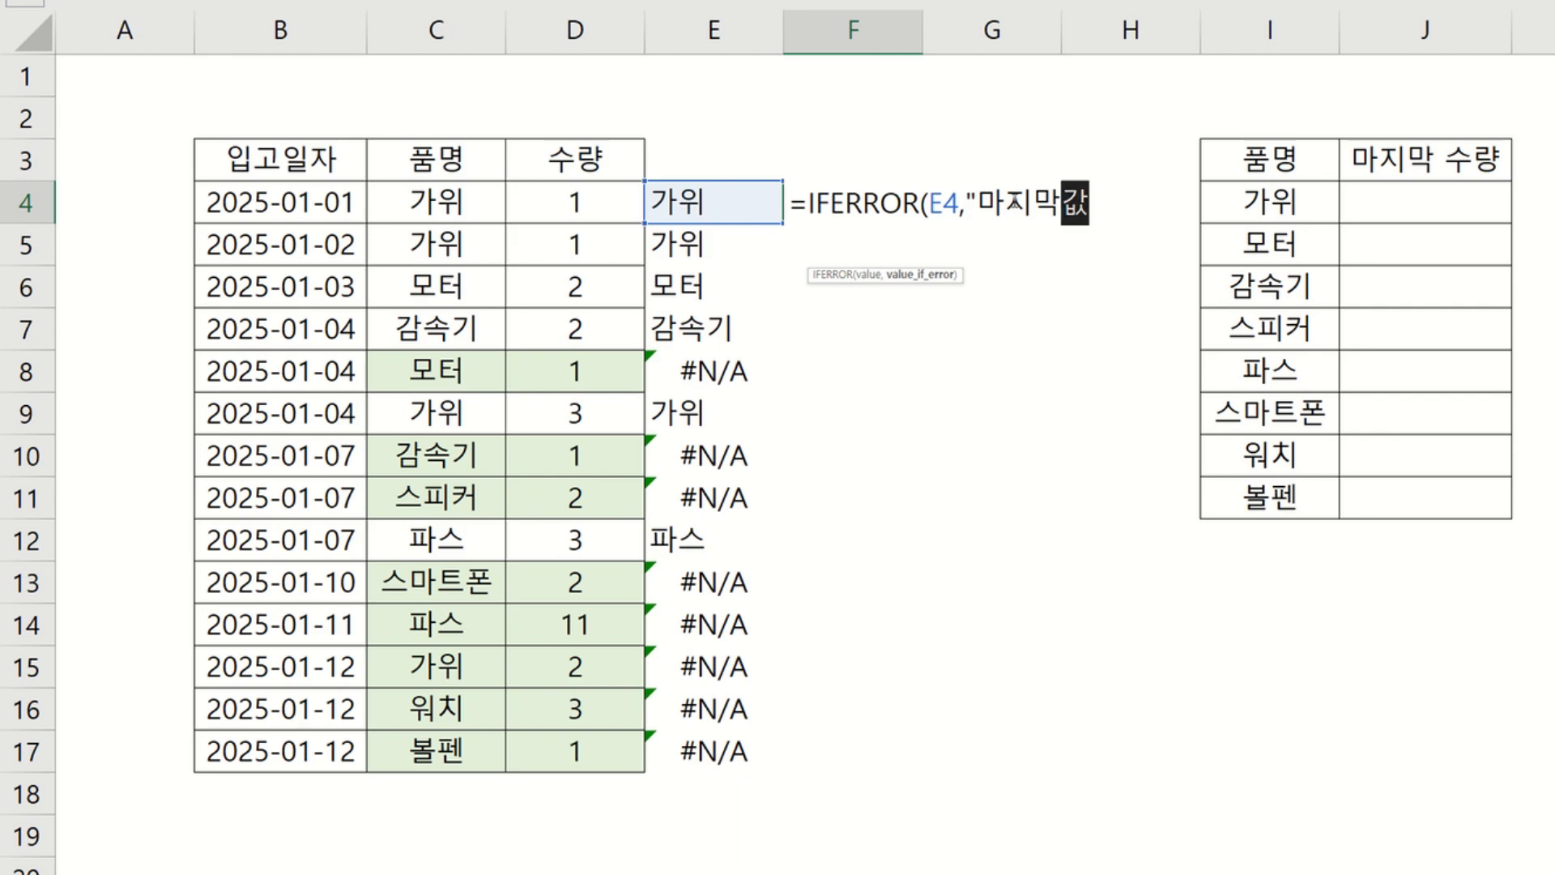
type("품명\"")
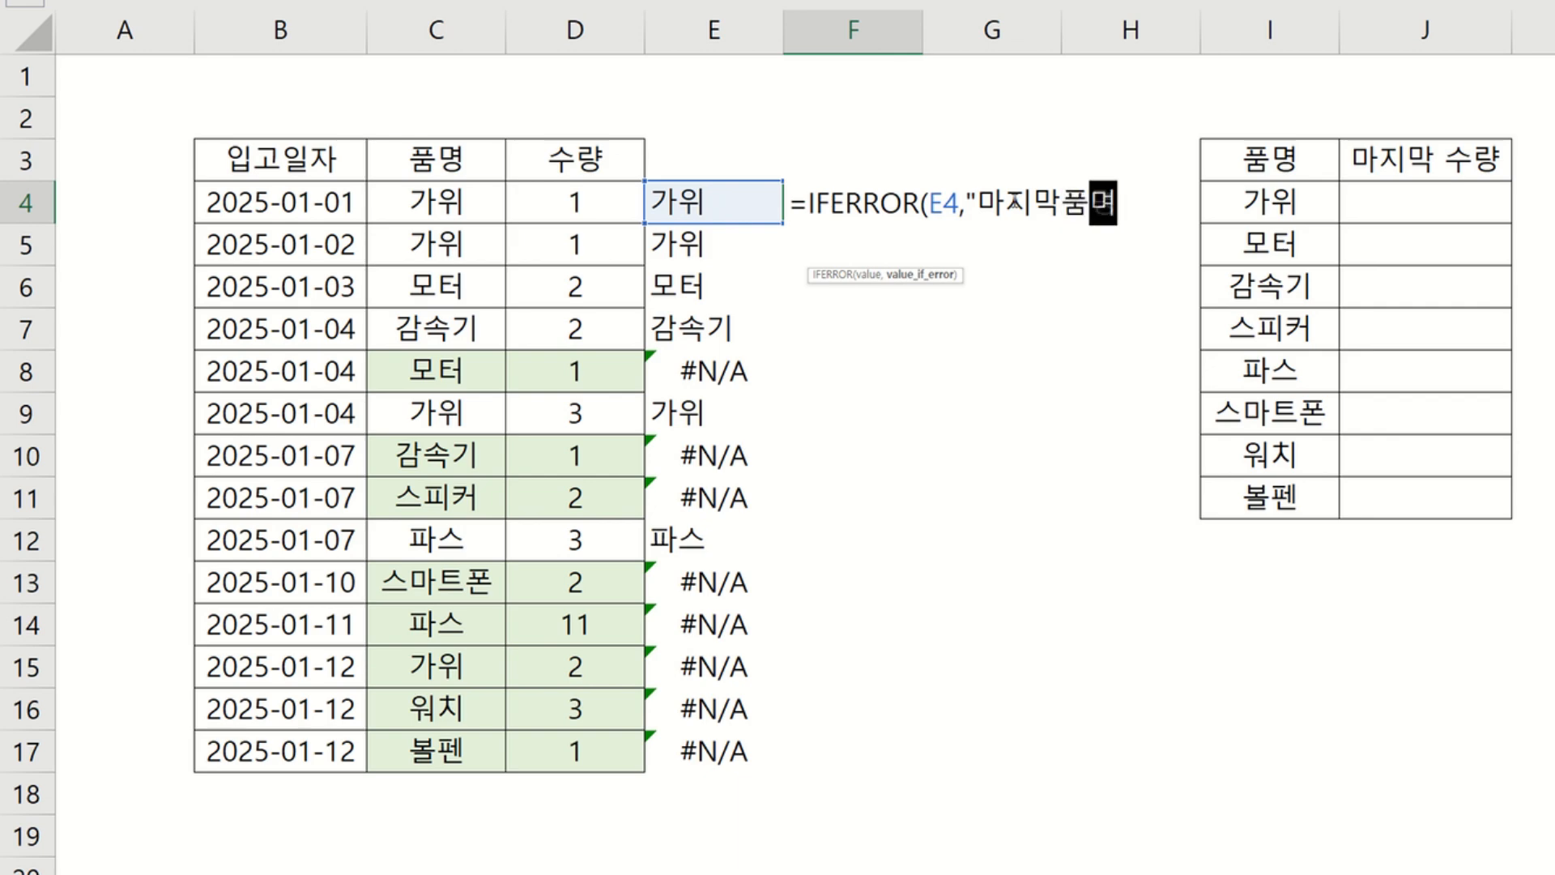
type(")")
key("Return")
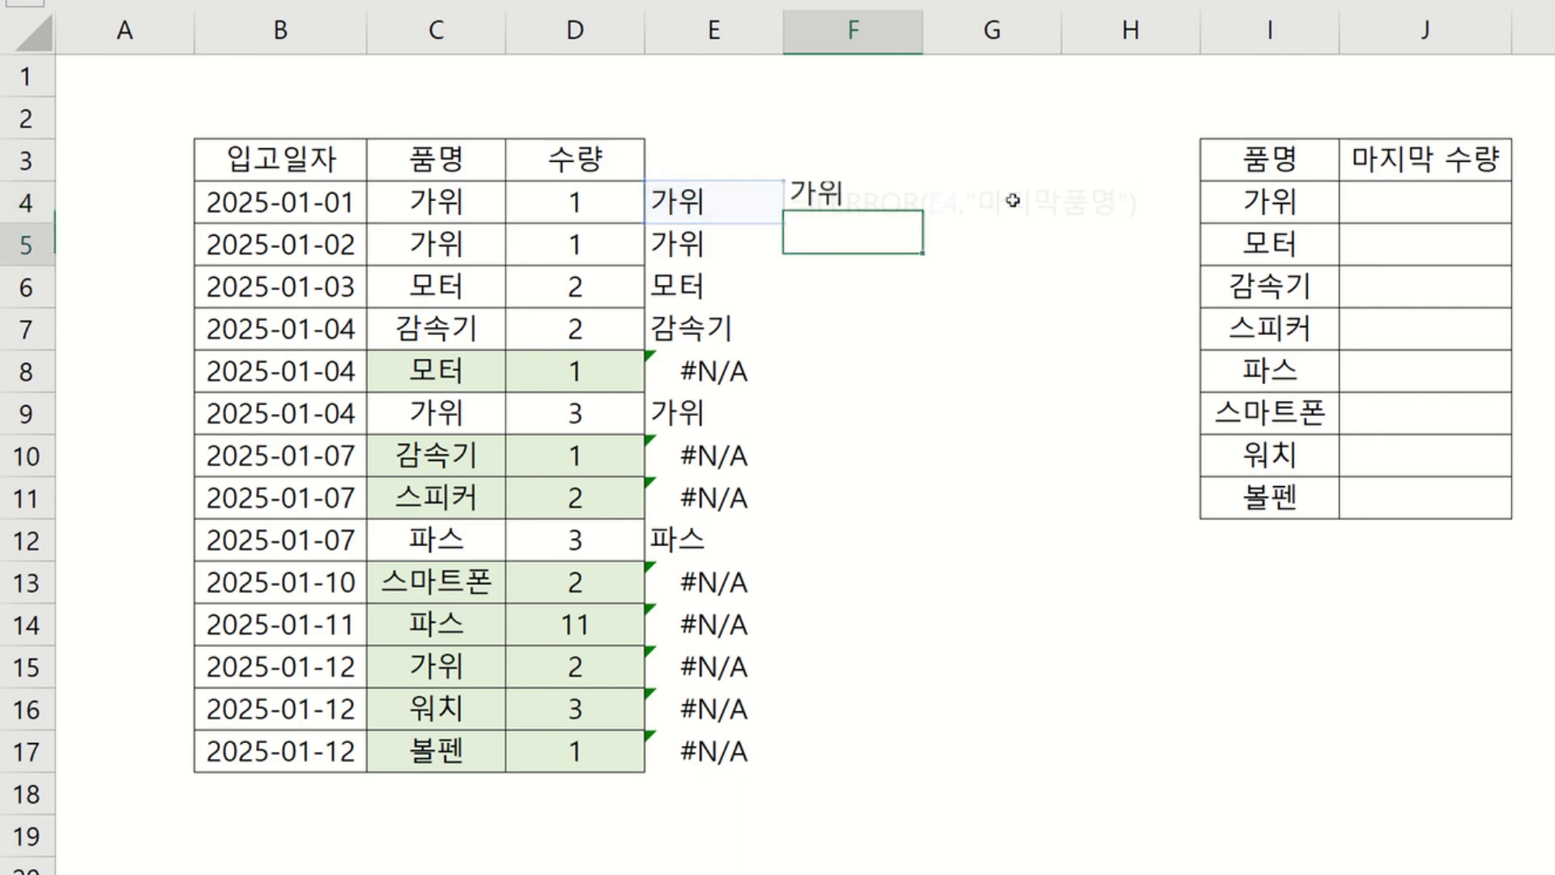
Fill the F4 IFERROR formula down through F17.
left_click(916, 205)
left_click_drag(922, 221, 909, 753)
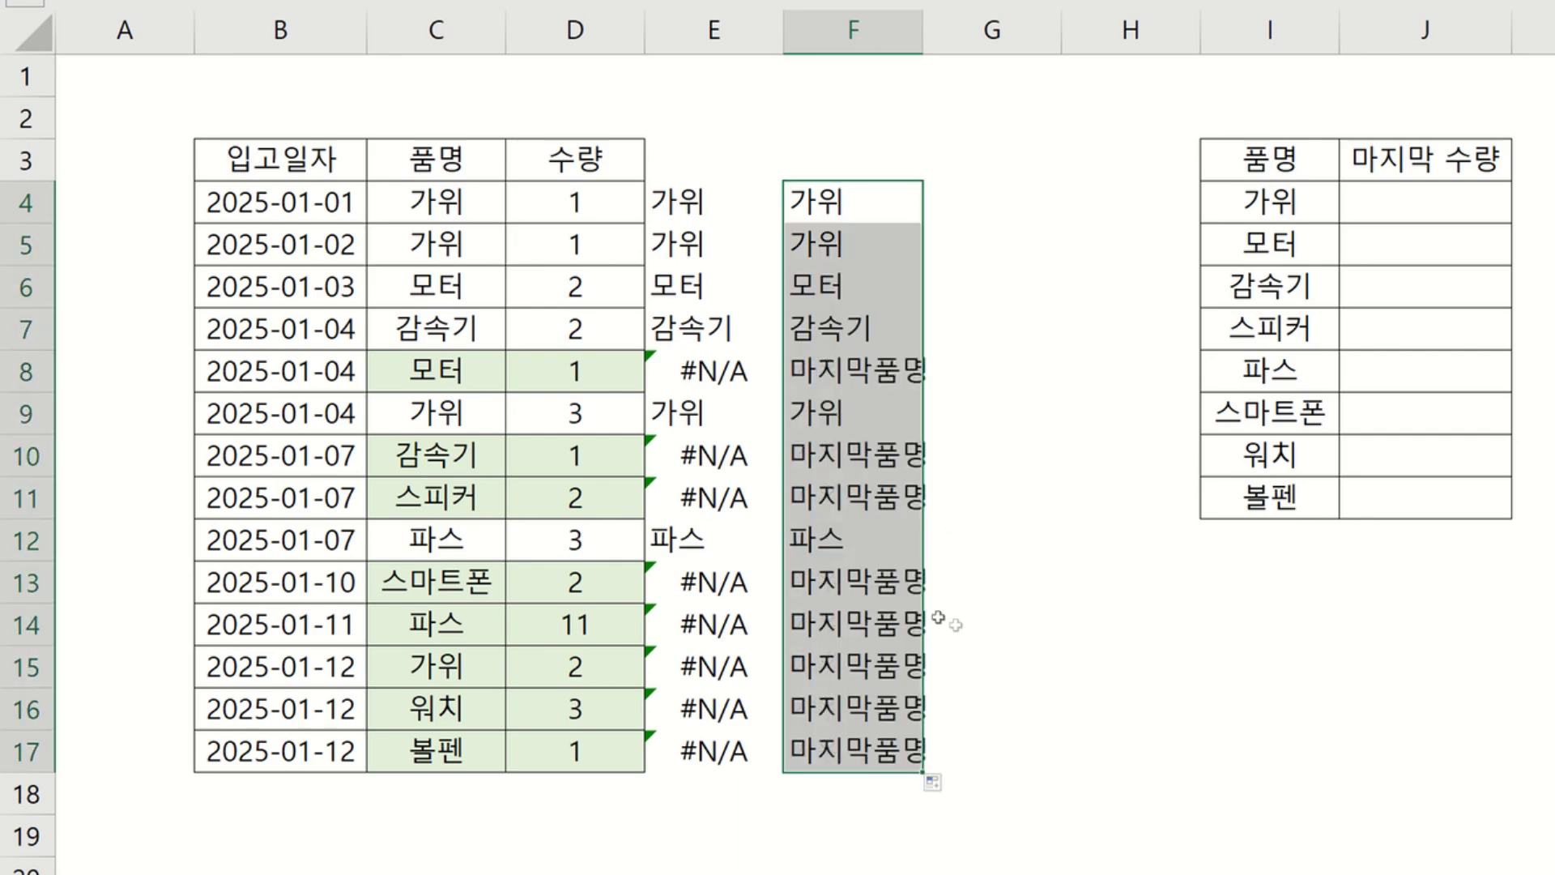
left_click(855, 362)
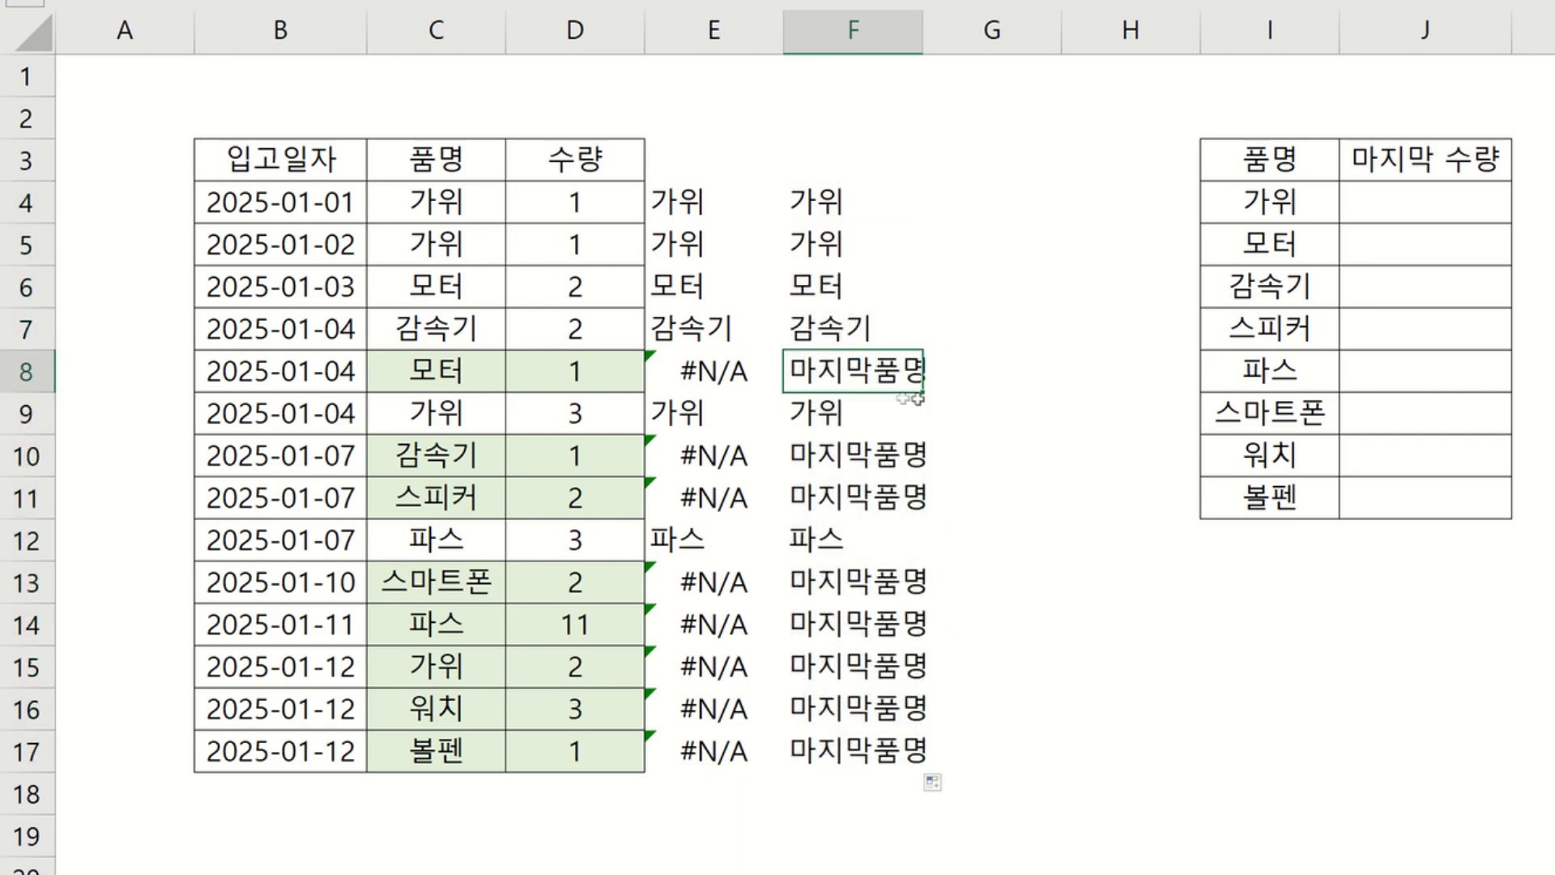
left_click(733, 372)
left_click(851, 379)
left_click(1425, 166)
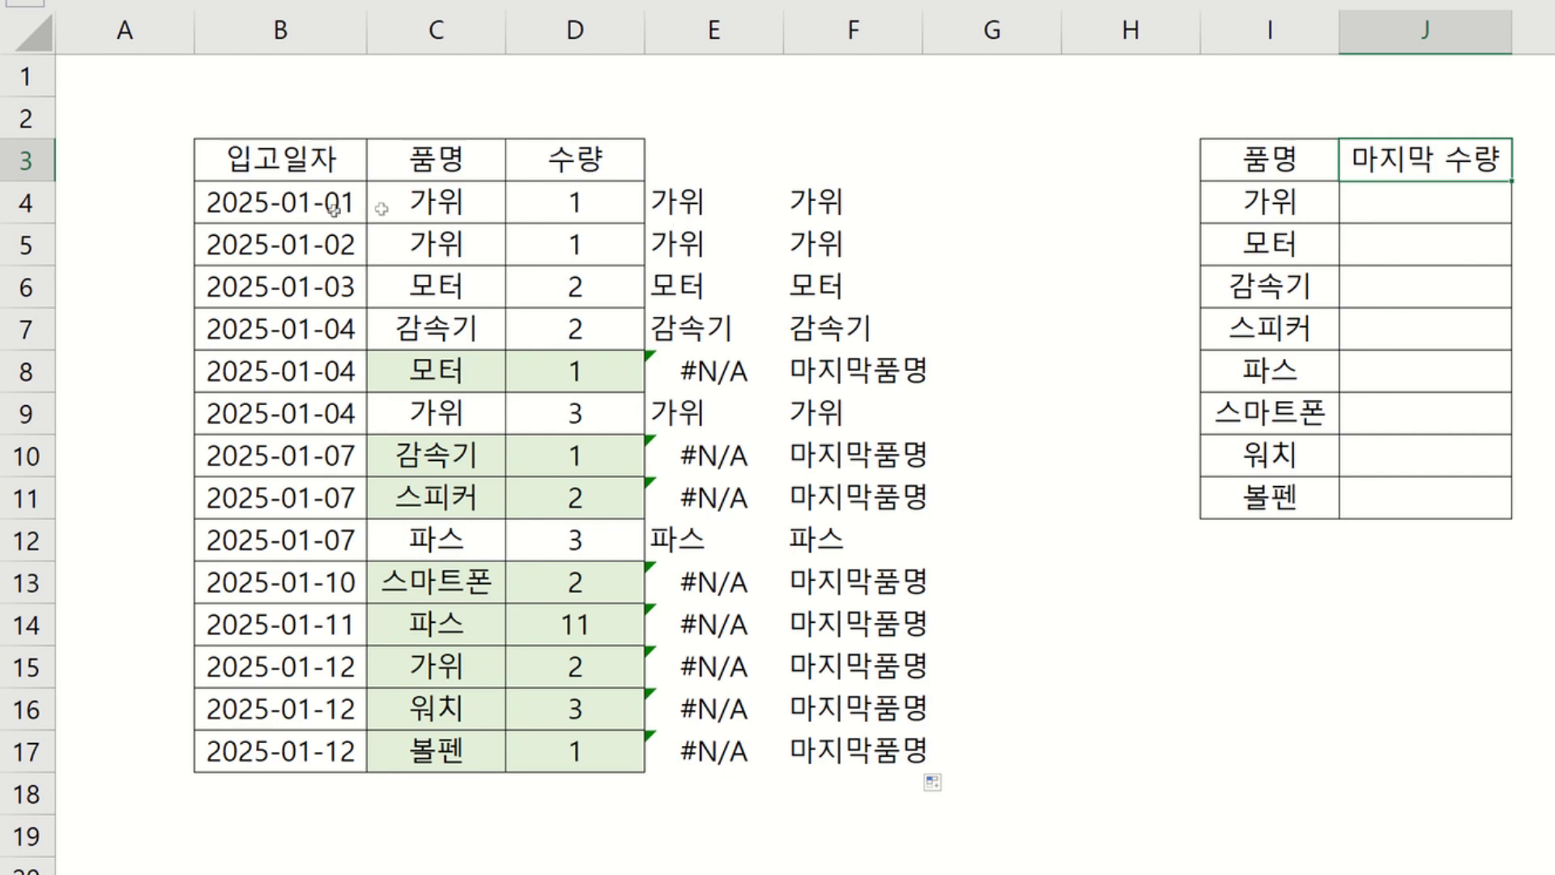
Copy the product names from C4:C17 and paste them into column H starting at H4.
left_click_drag(419, 198, 429, 762)
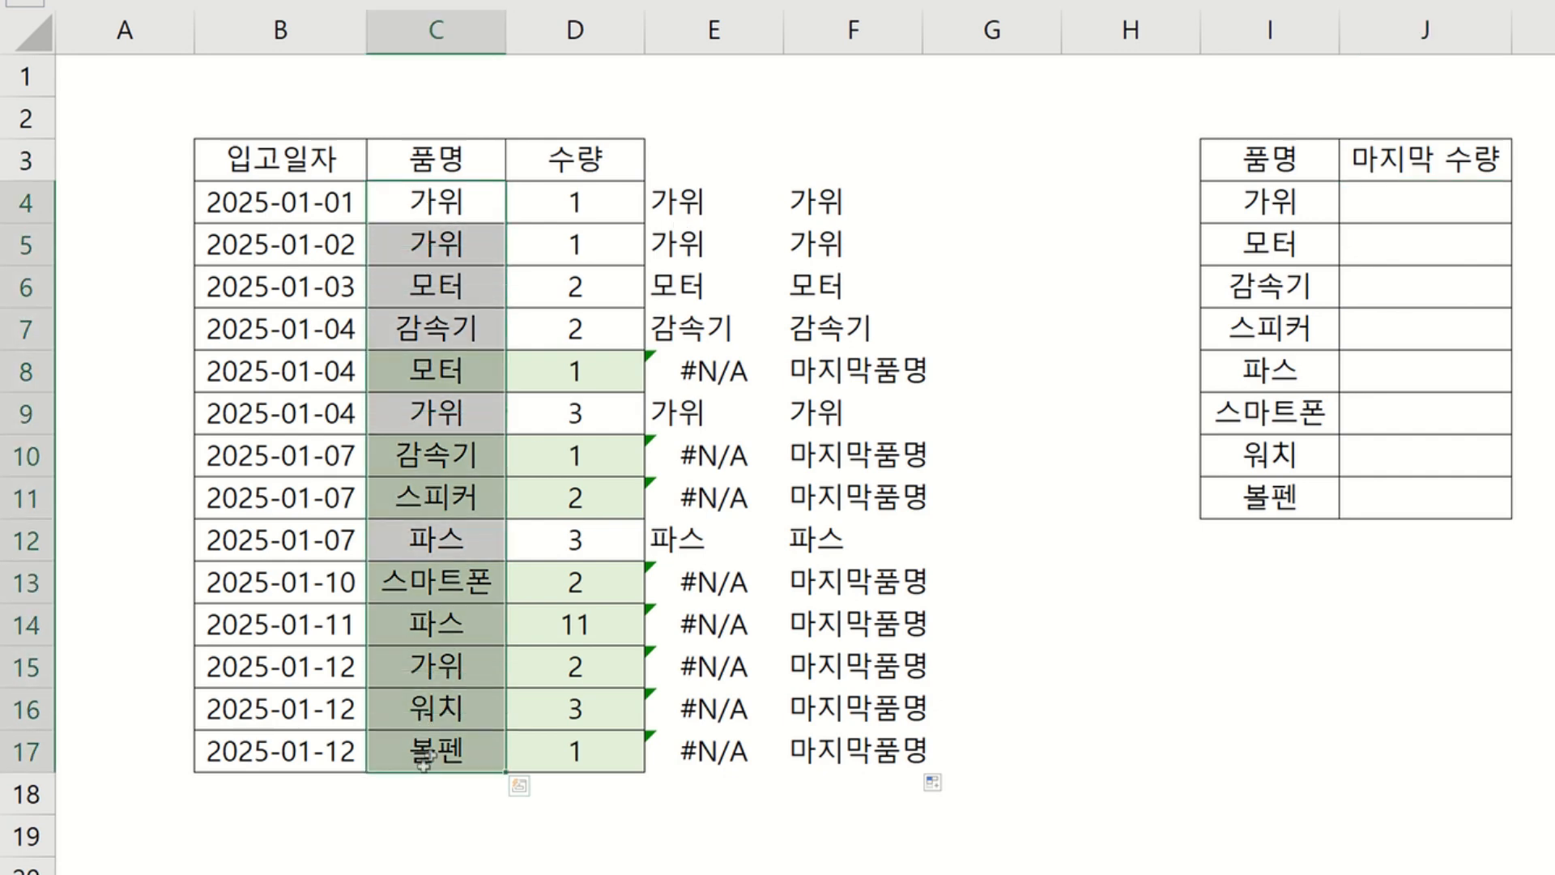
key("ctrl+c")
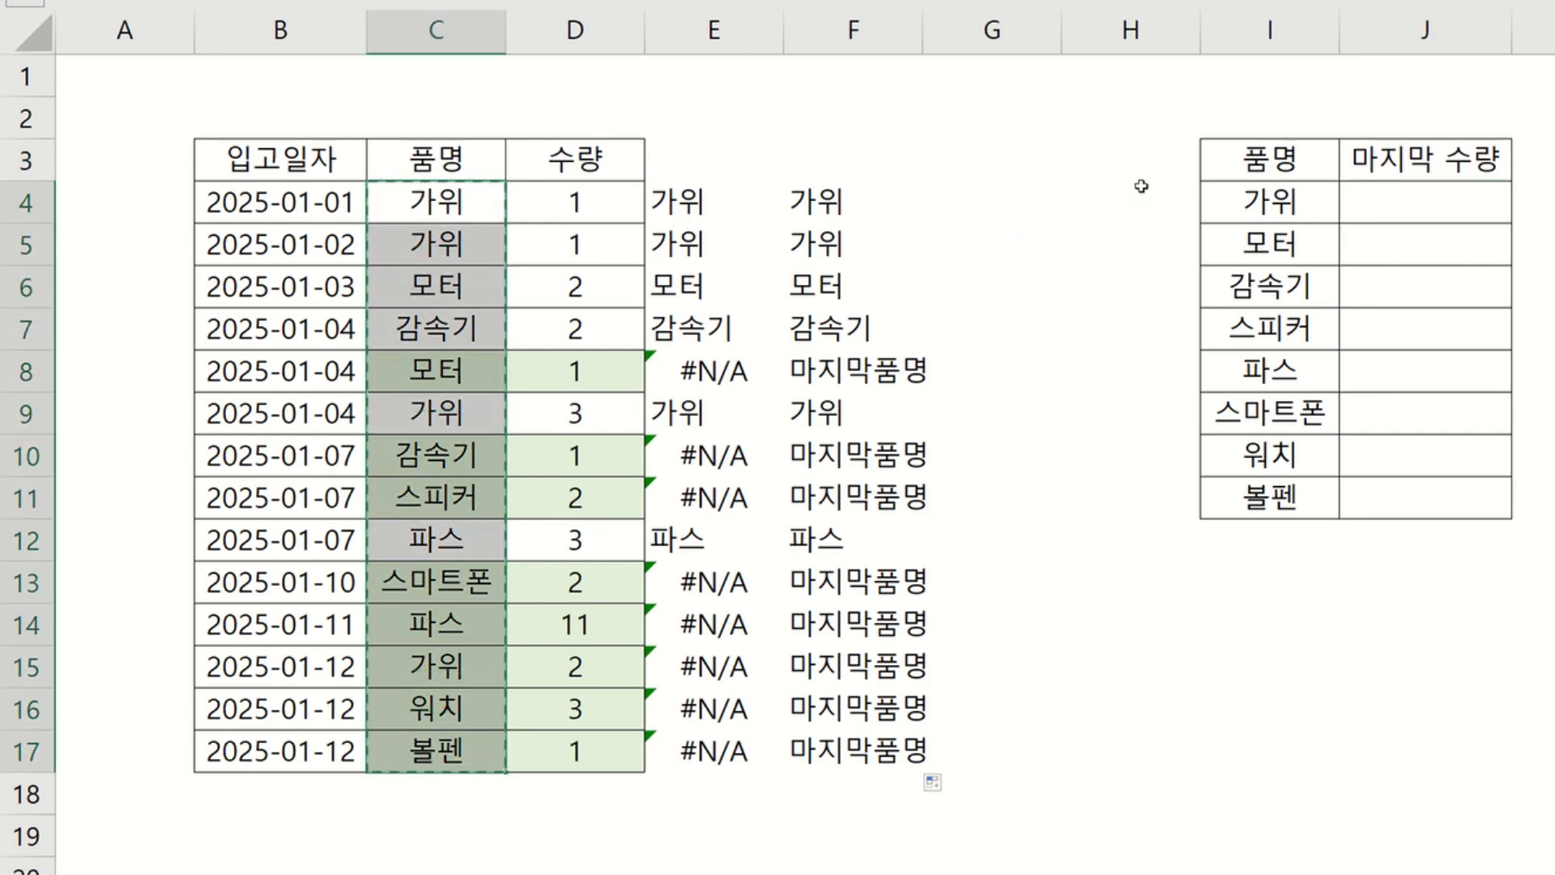
left_click_drag(1226, 191, 1239, 498)
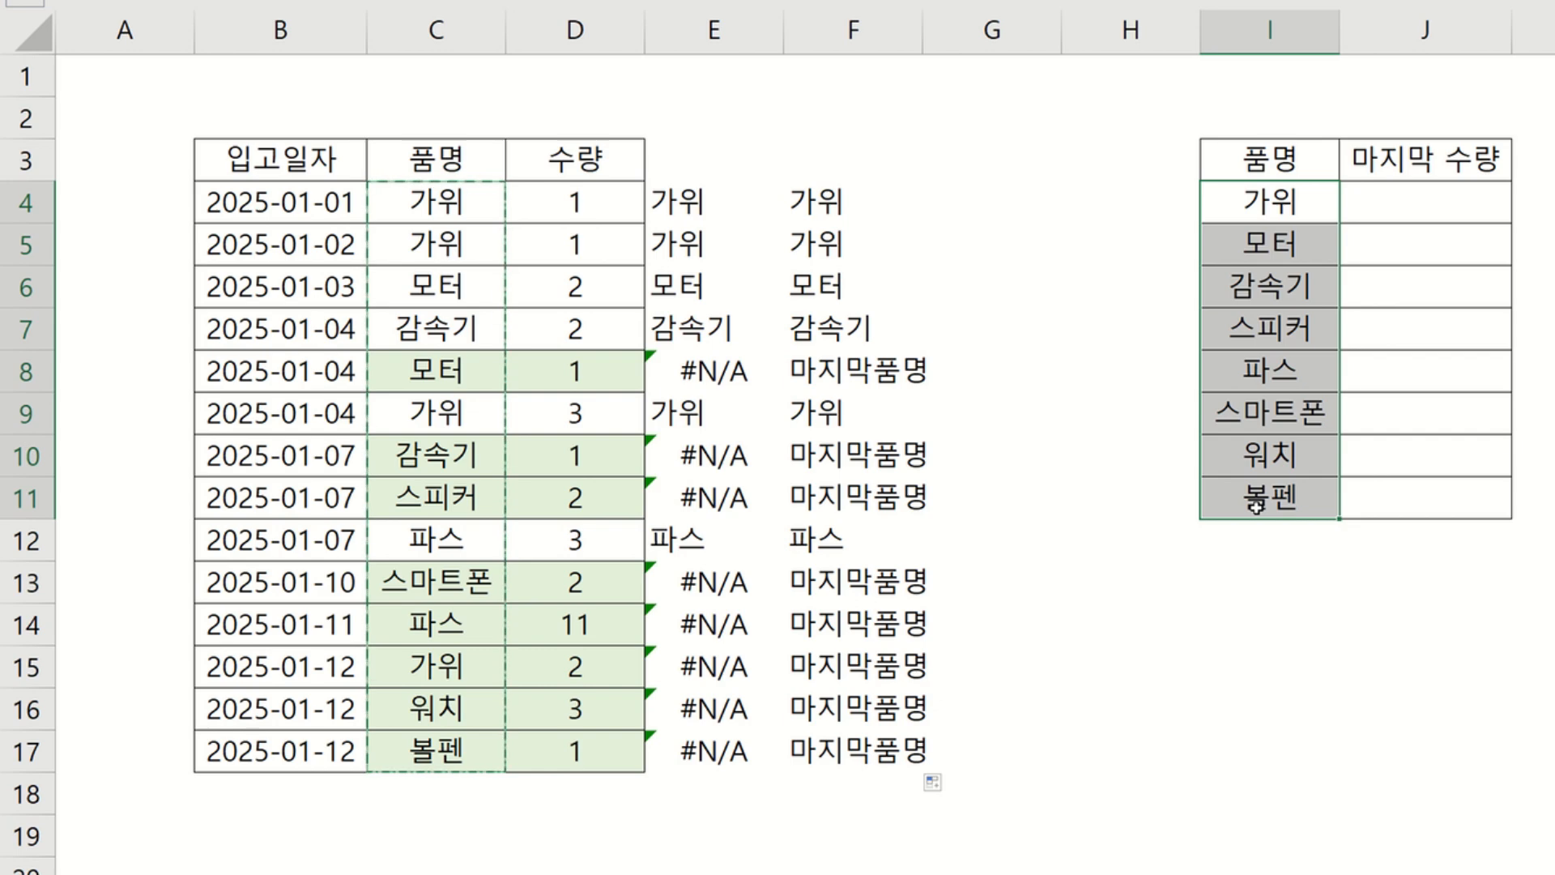
left_click(1104, 197)
right_click(1154, 199)
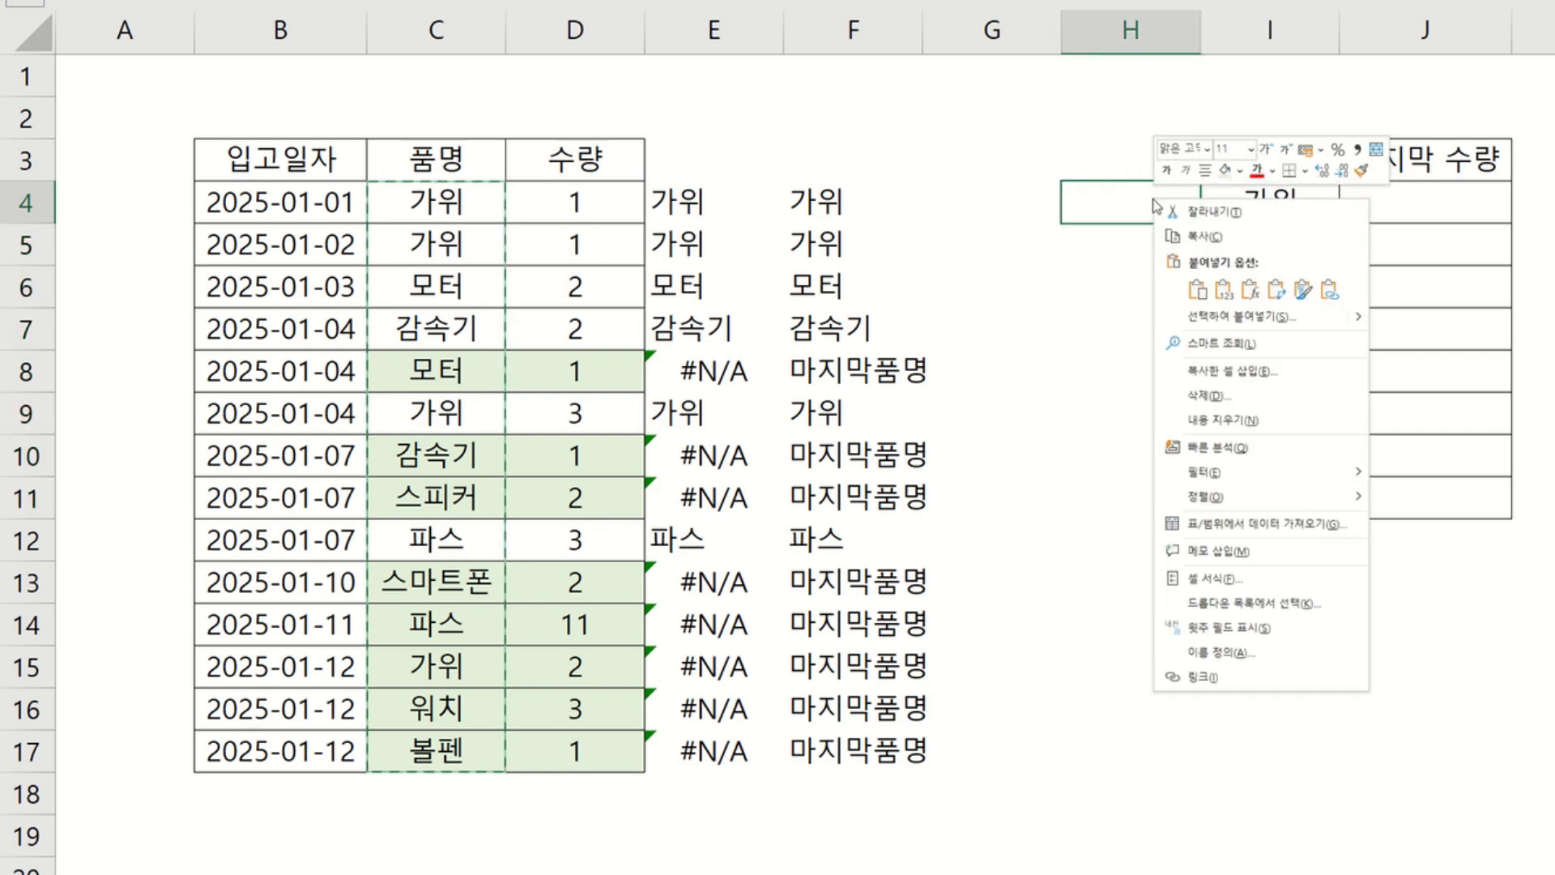
left_click(1223, 289)
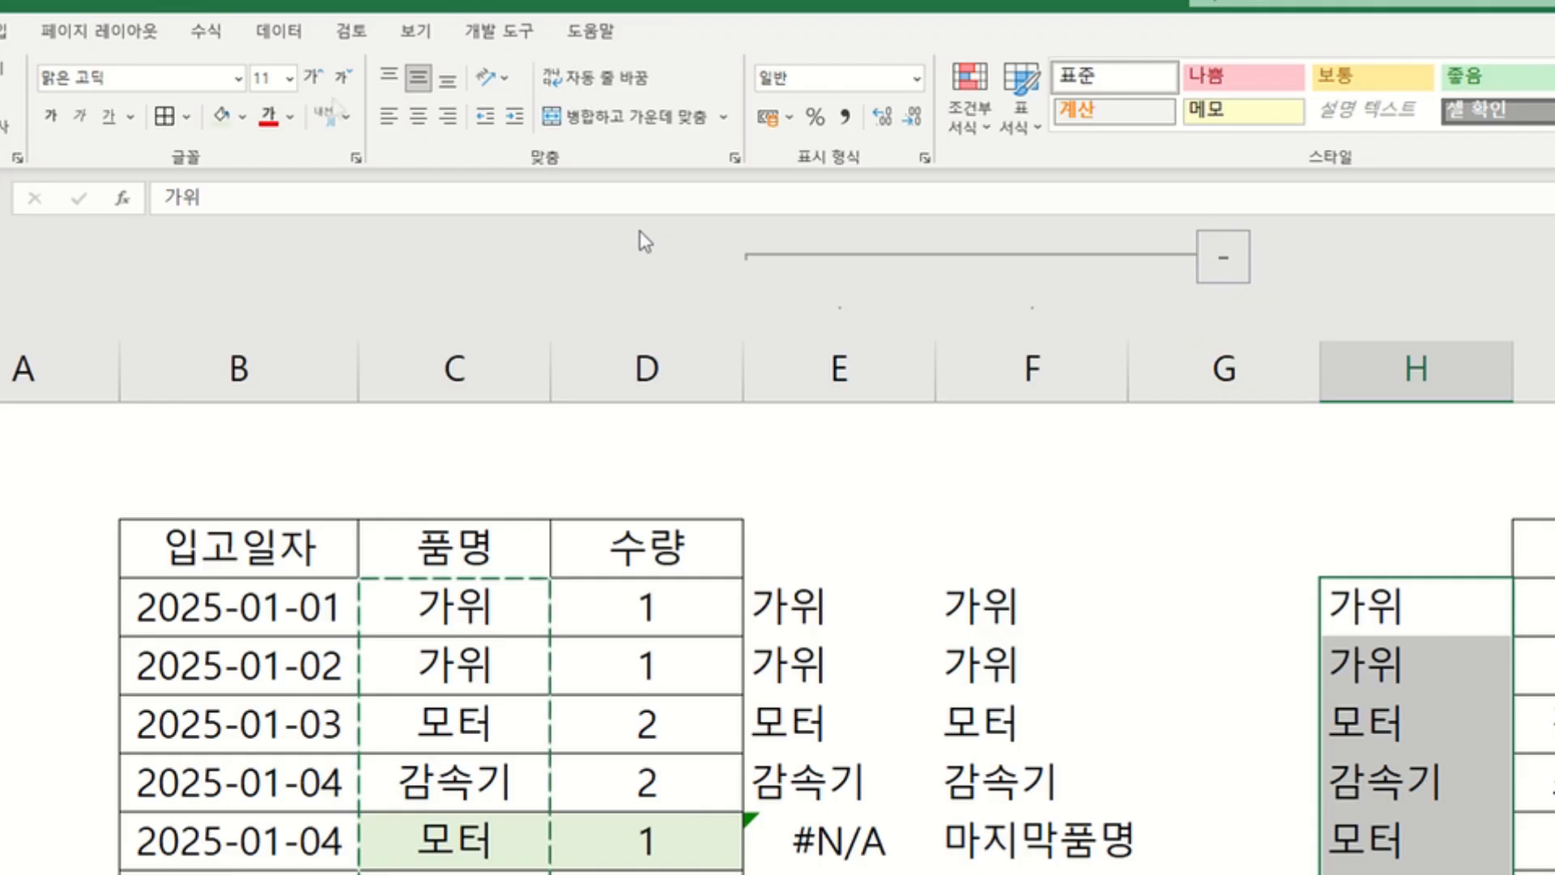
Remove duplicate values from the pasted product list in column H, keeping the current selection only.
left_click(278, 32)
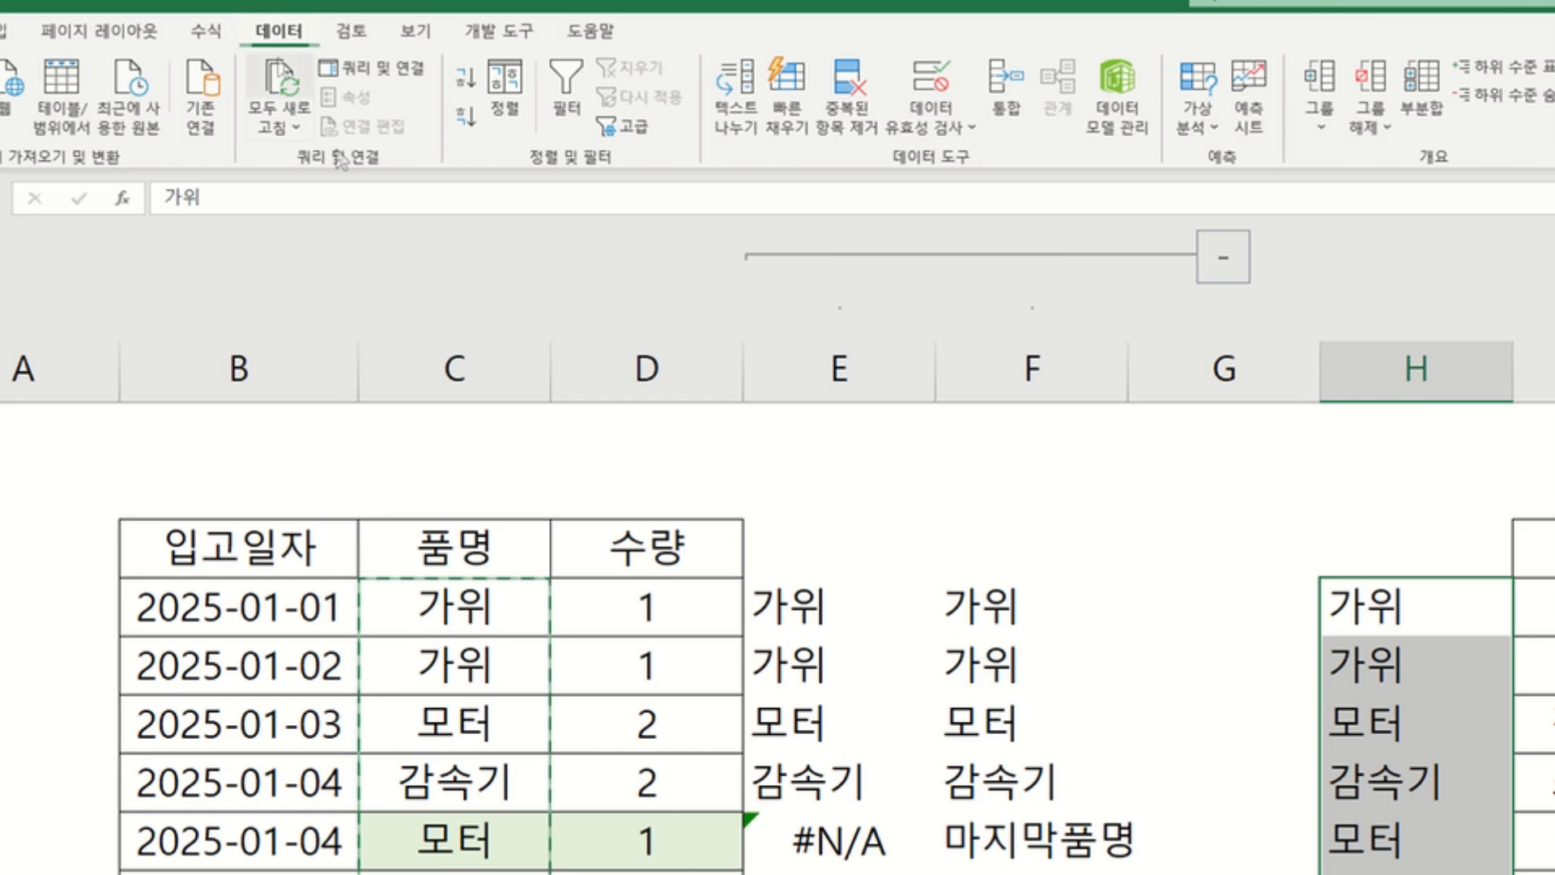
left_click(848, 81)
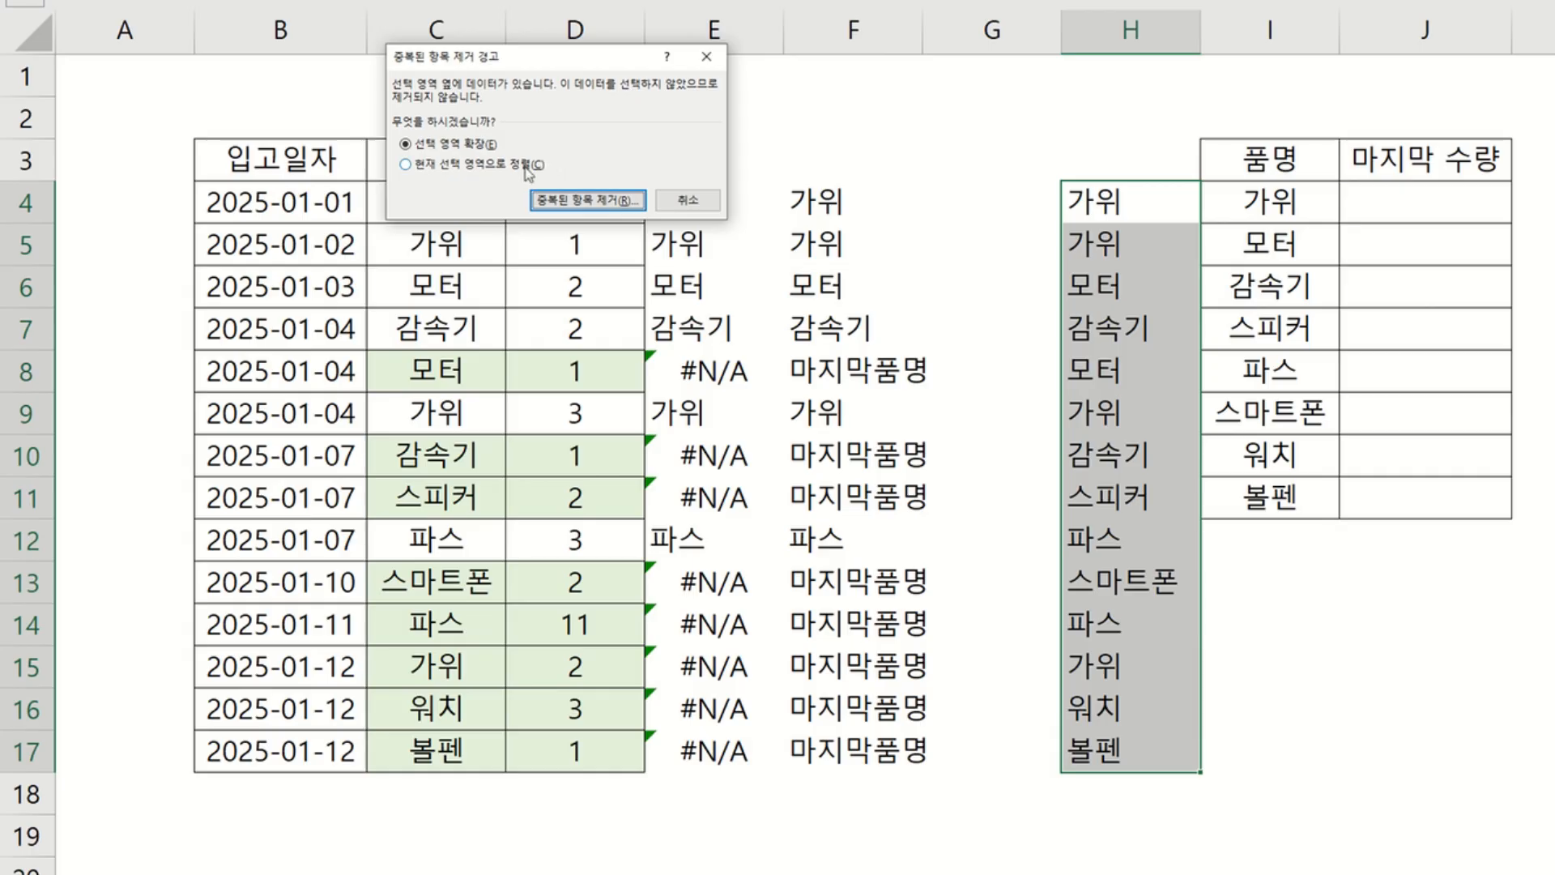
left_click(411, 554)
left_click(575, 202)
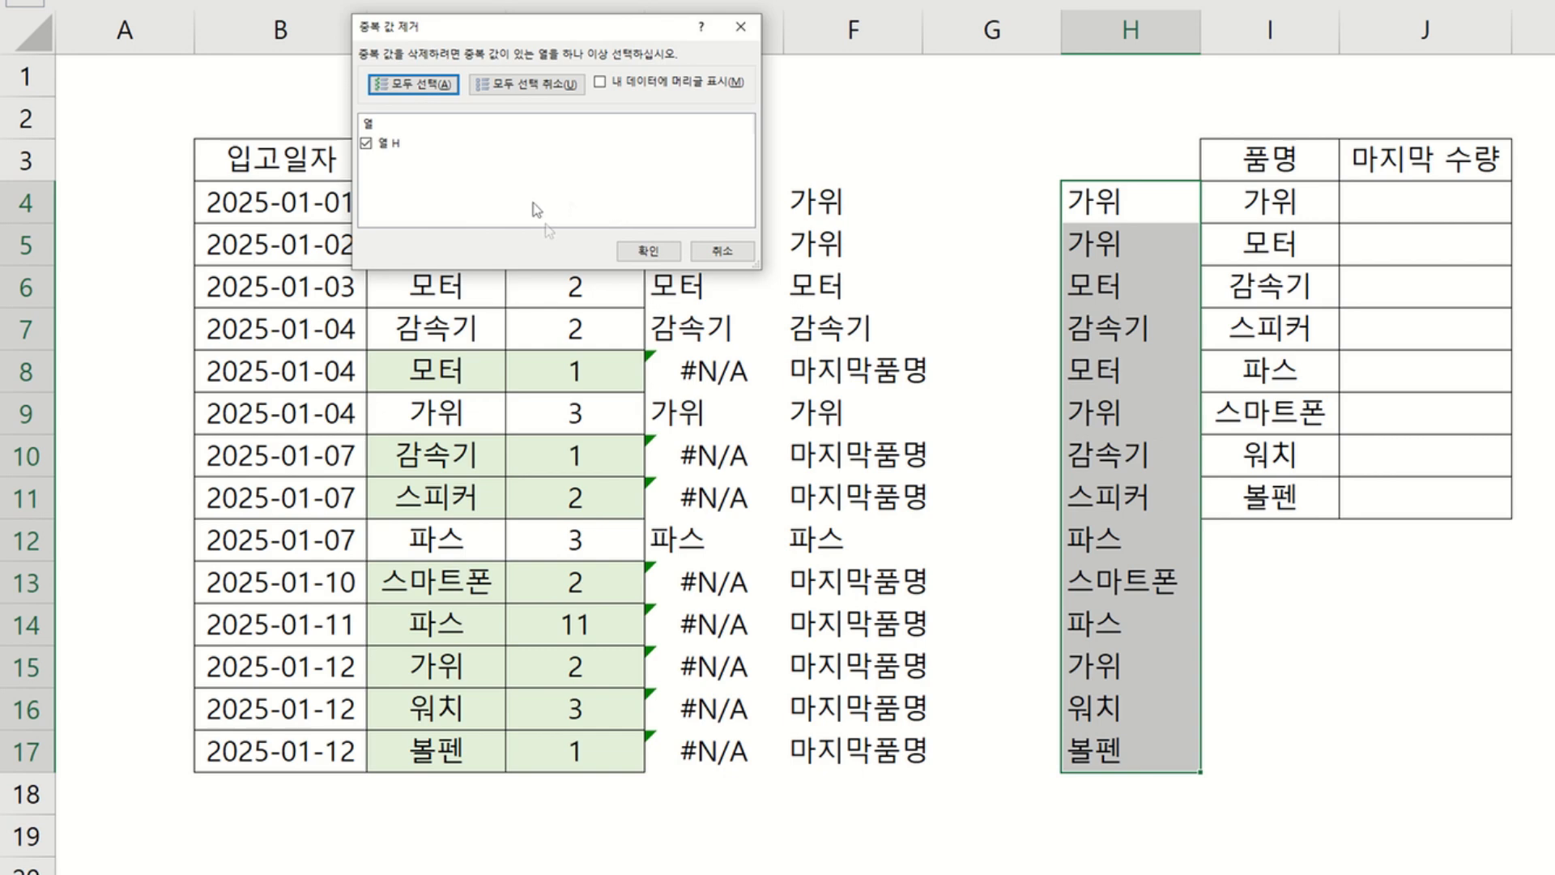
left_click(664, 251)
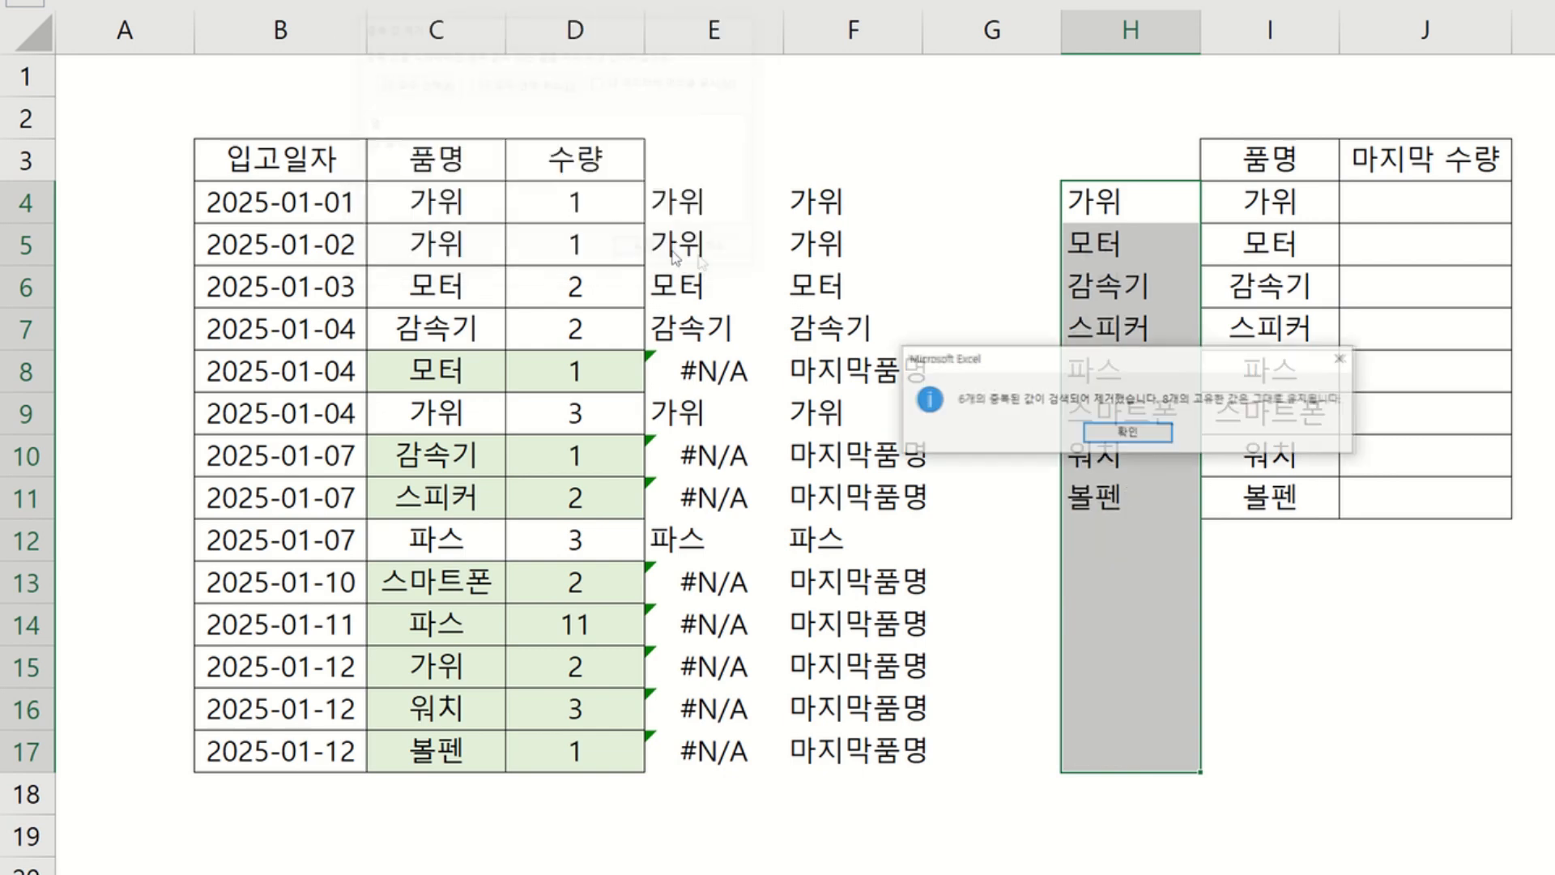
left_click(1127, 431)
Clear the deduplicated product list from H4:H11 after comparing it with the product table.
left_click_drag(1147, 202, 1145, 496)
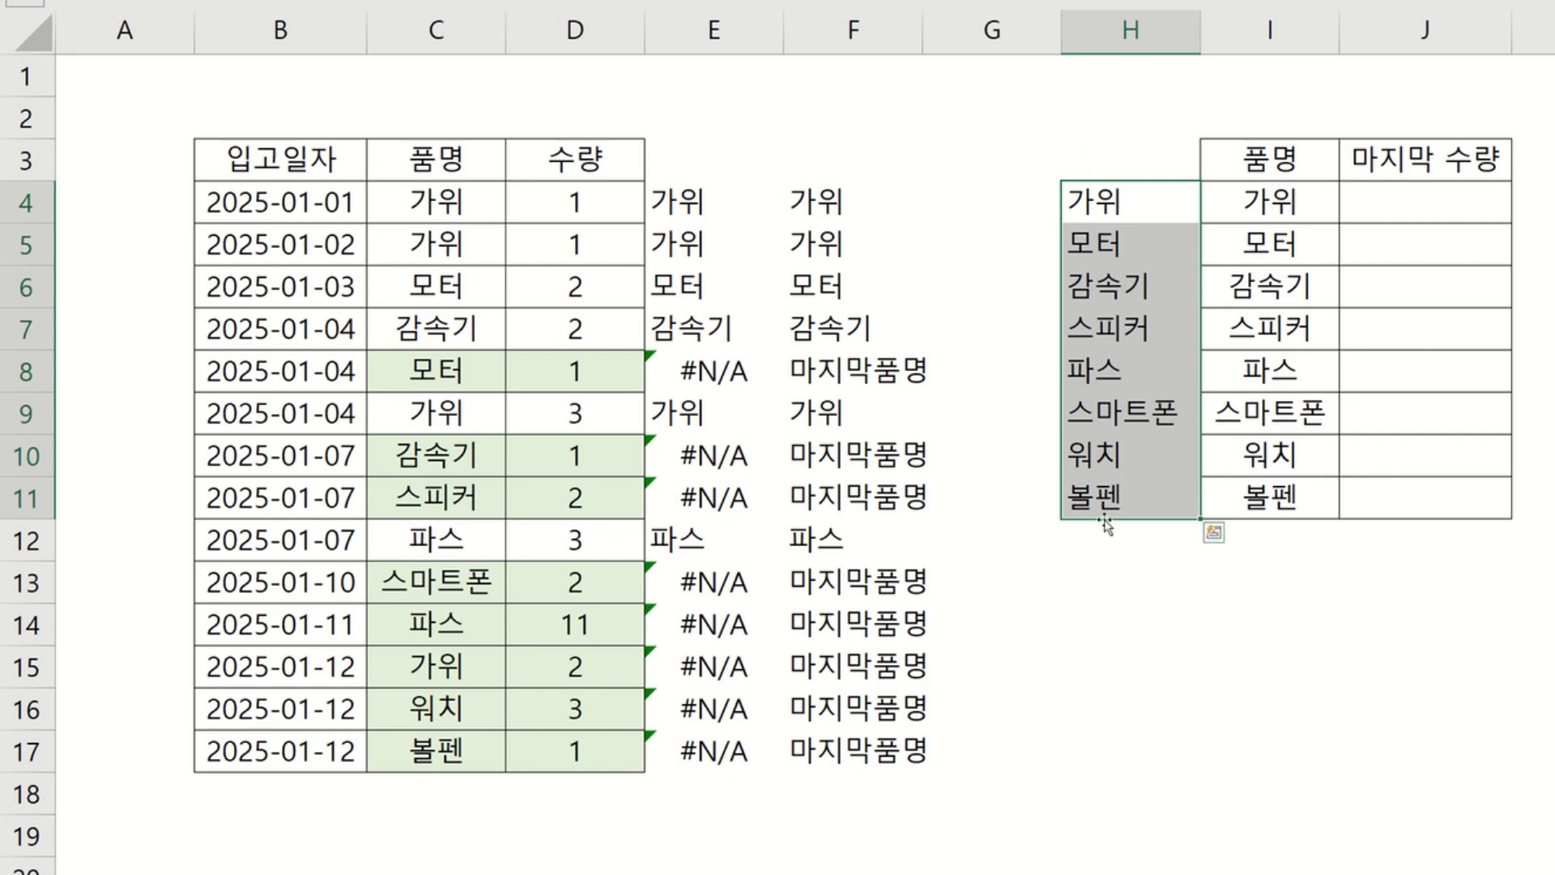
left_click_drag(1219, 195, 1263, 496)
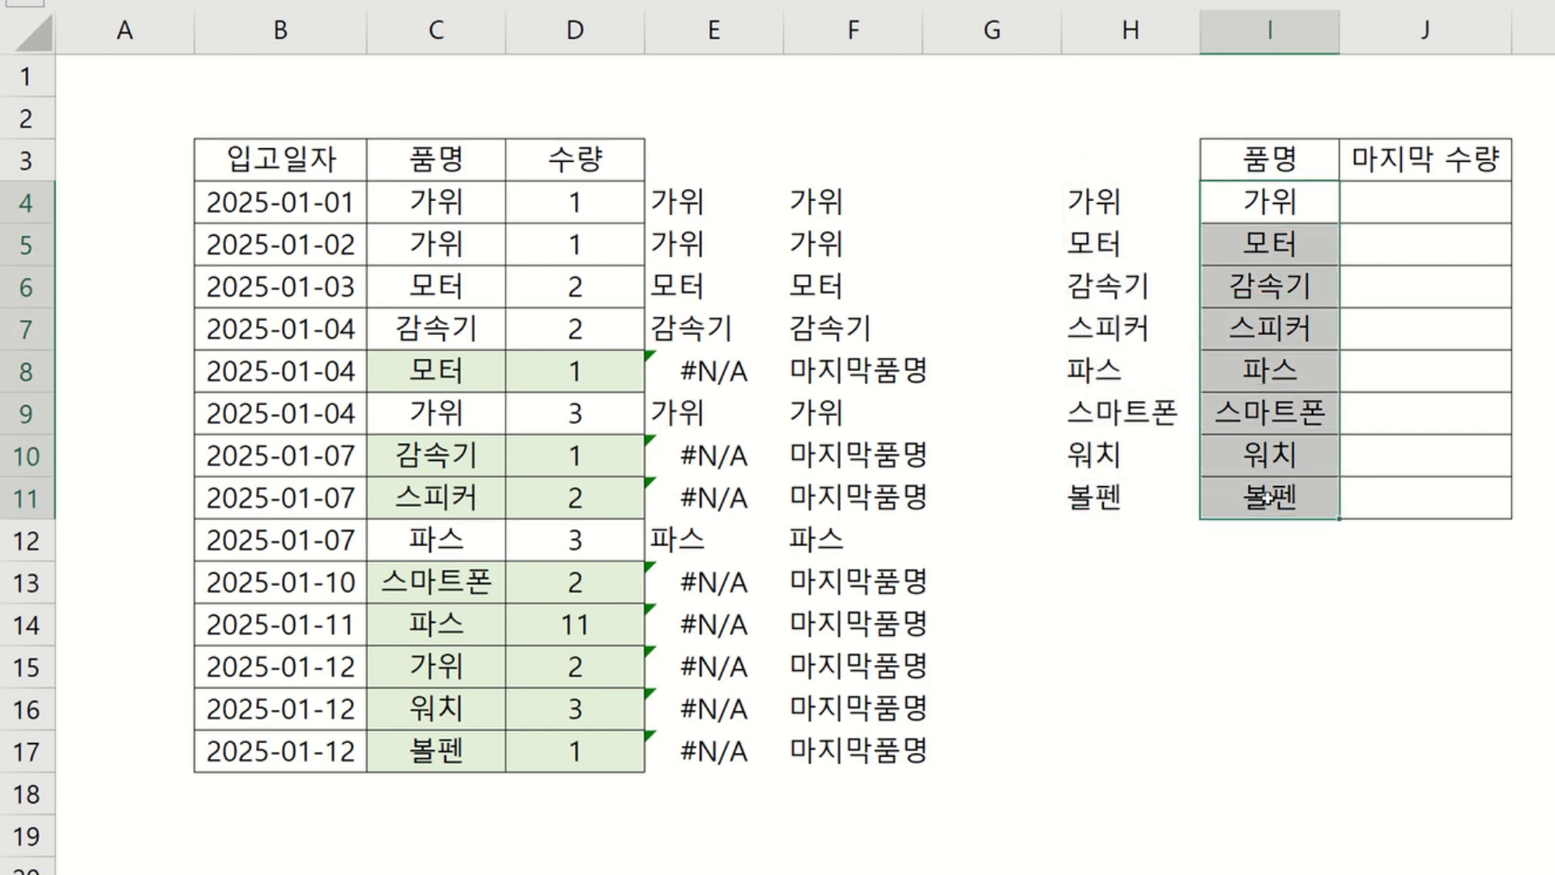
left_click_drag(1189, 212, 1154, 510)
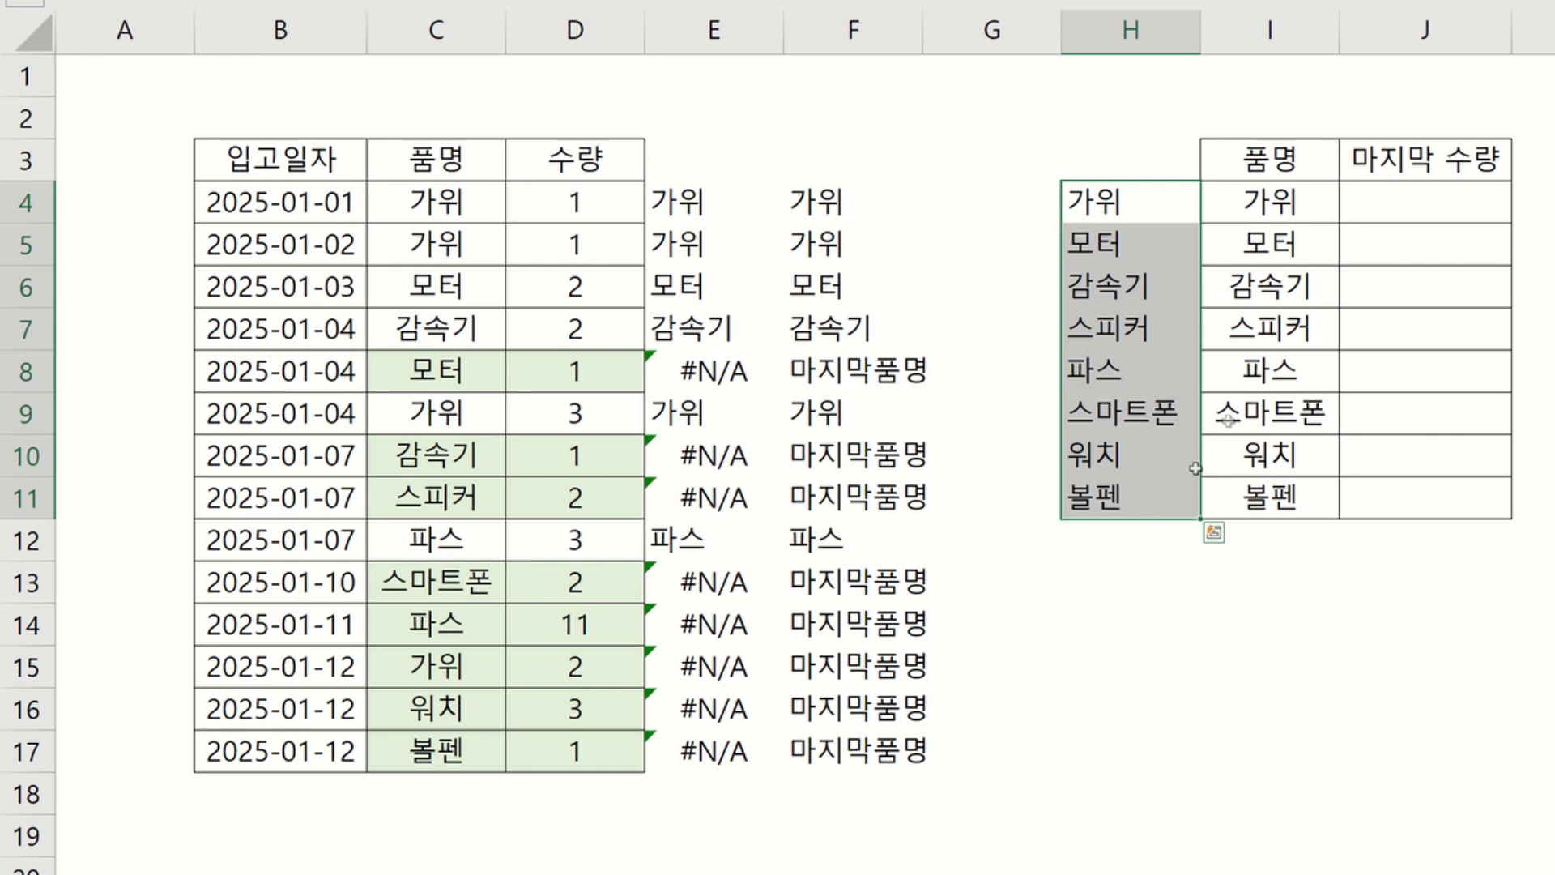
key("Delete")
left_click(1307, 261)
left_click(1381, 204)
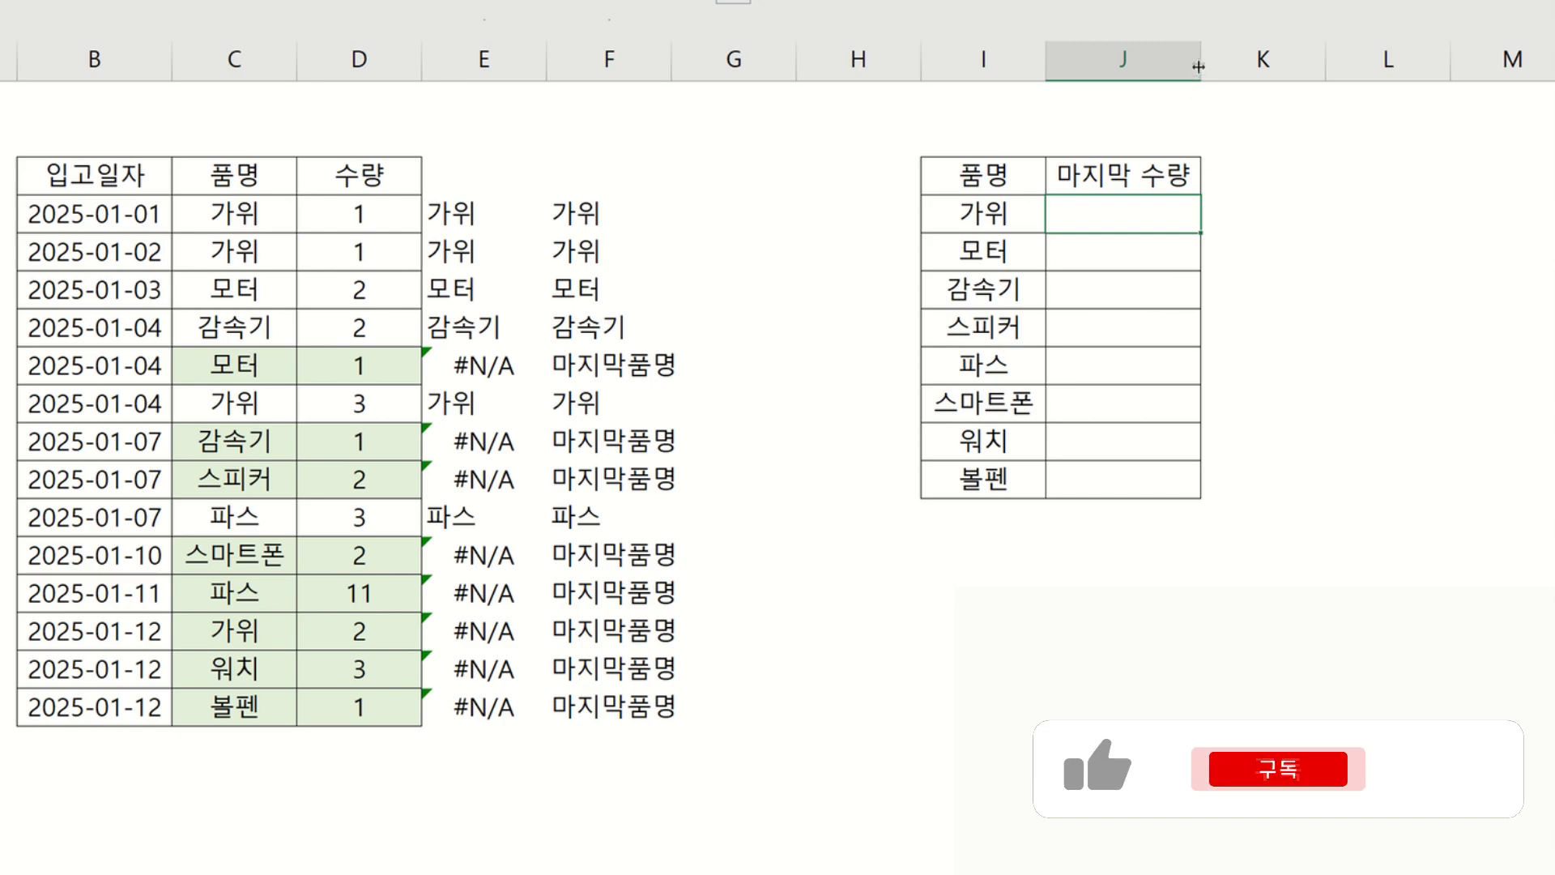
Enter =sumifs($D$4:$D$17,$C$4:$C$17,I4,$F$4:$F$17,"마지막품명") in J4 to get the product's last received quantity.
left_click_drag(1199, 63, 1466, 82)
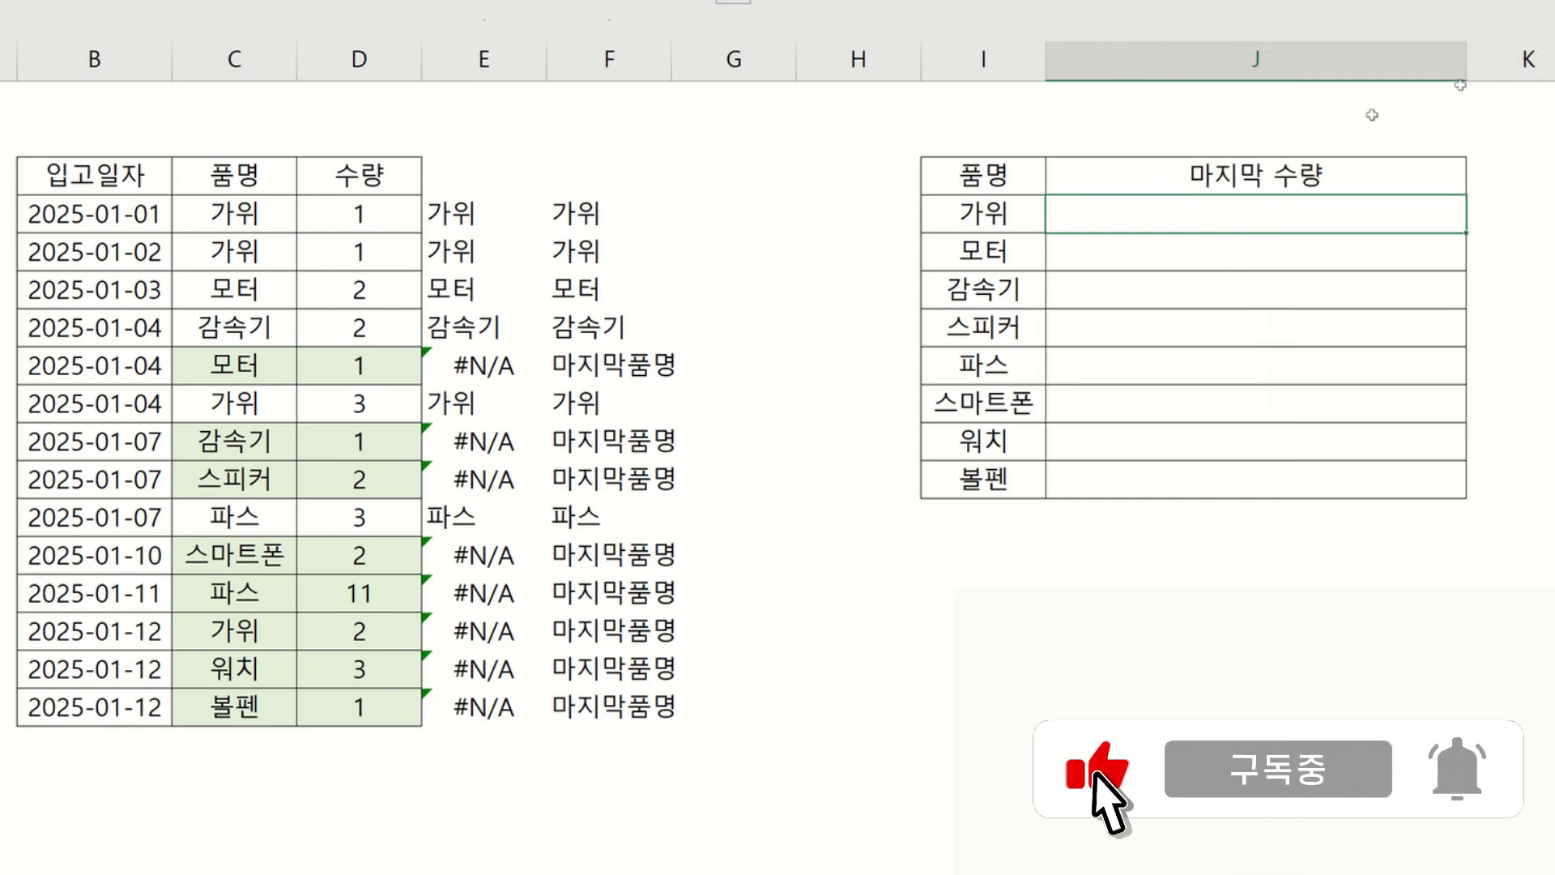
left_click(1278, 219)
type("=sumi")
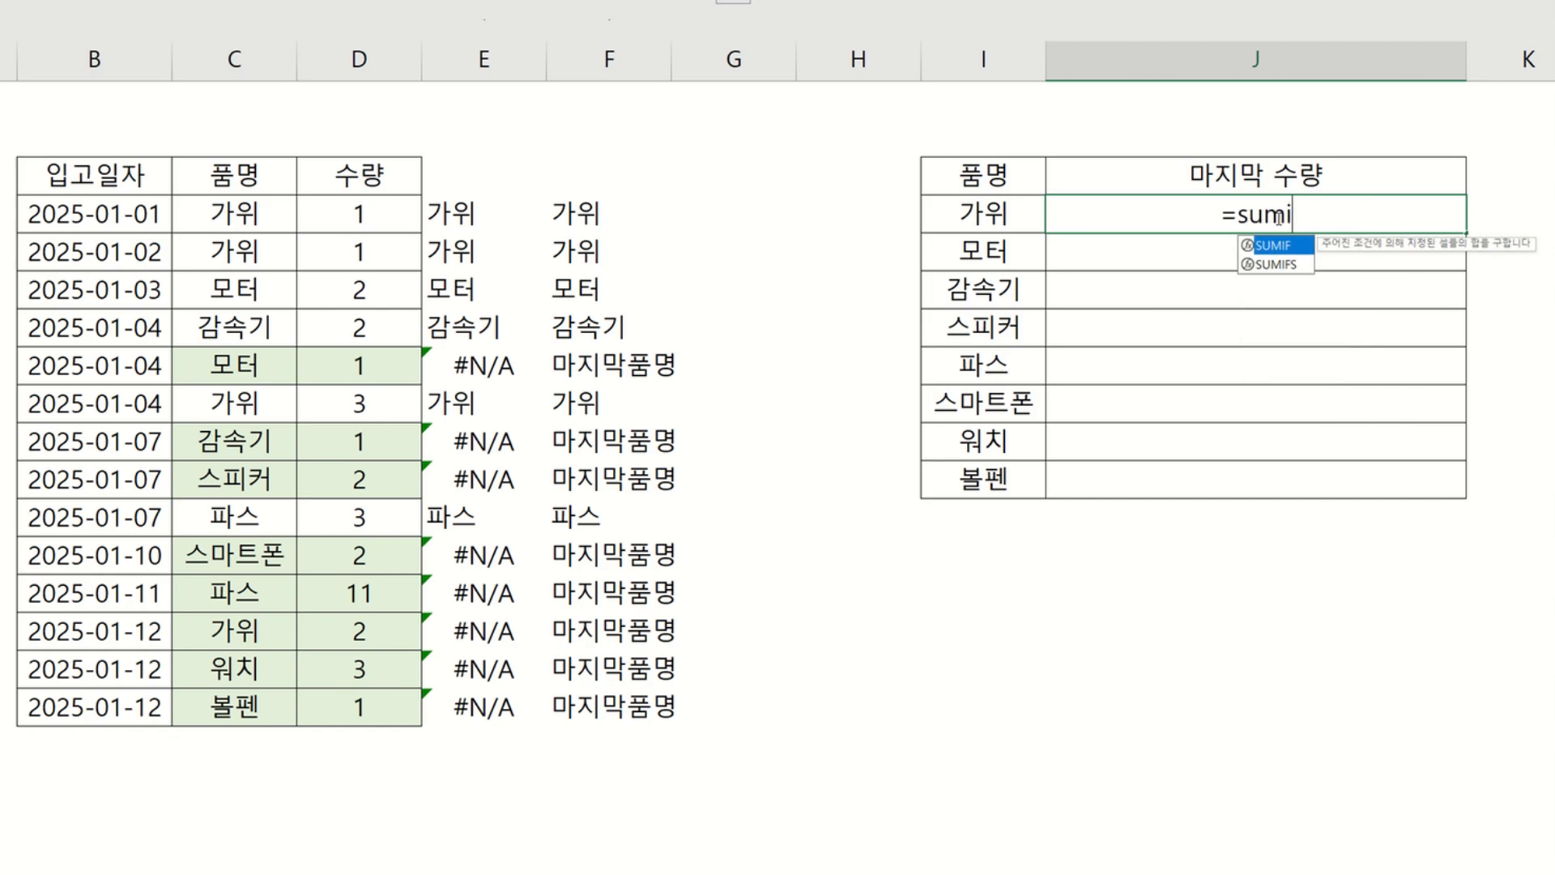
type("fs(")
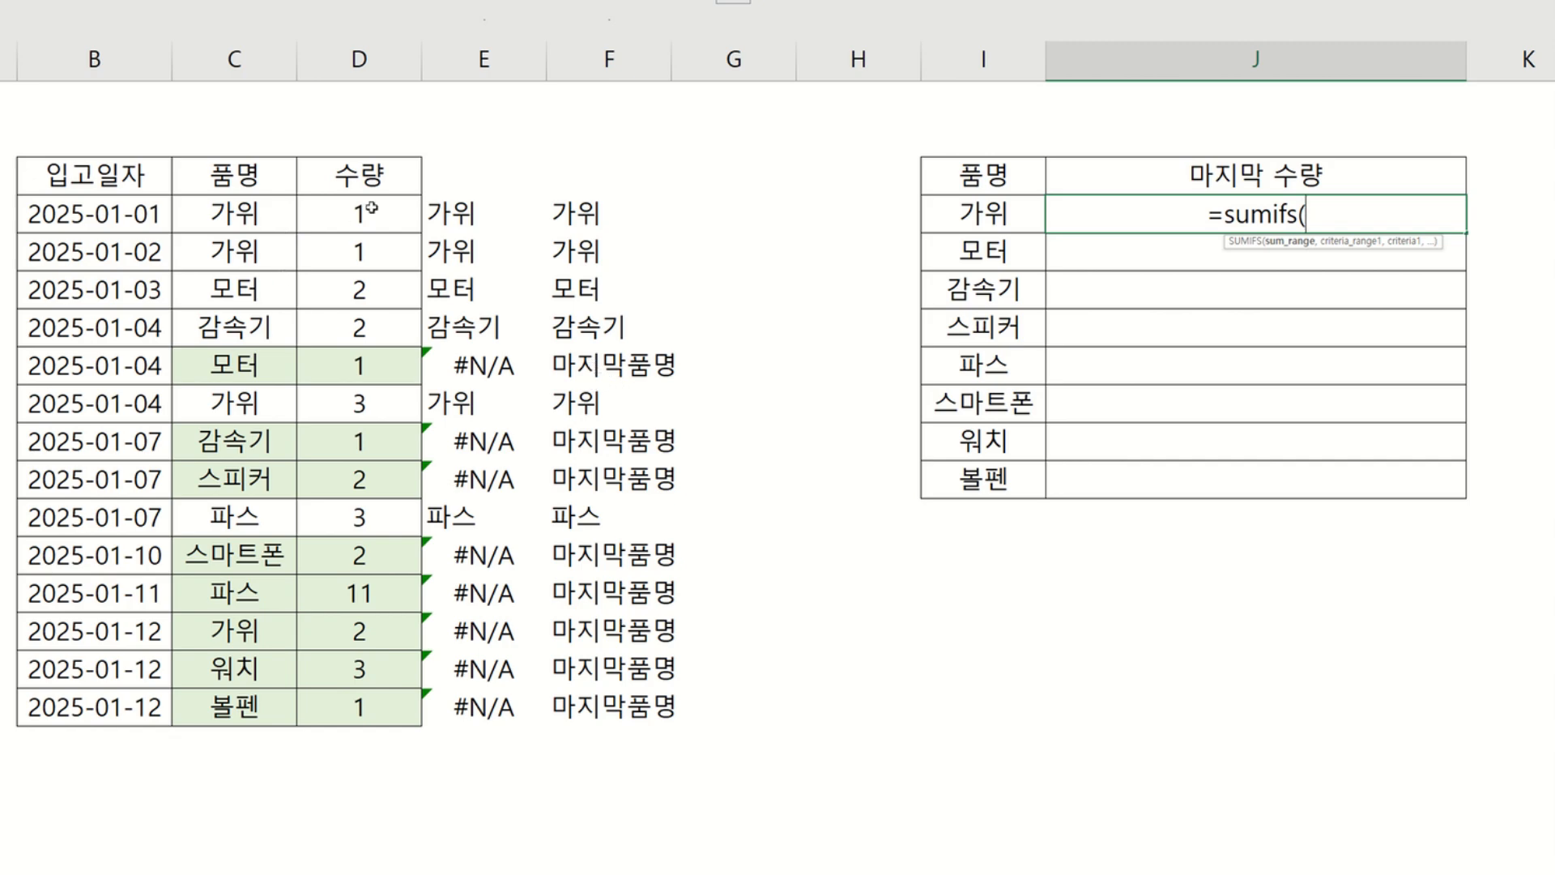
left_click_drag(354, 214, 389, 706)
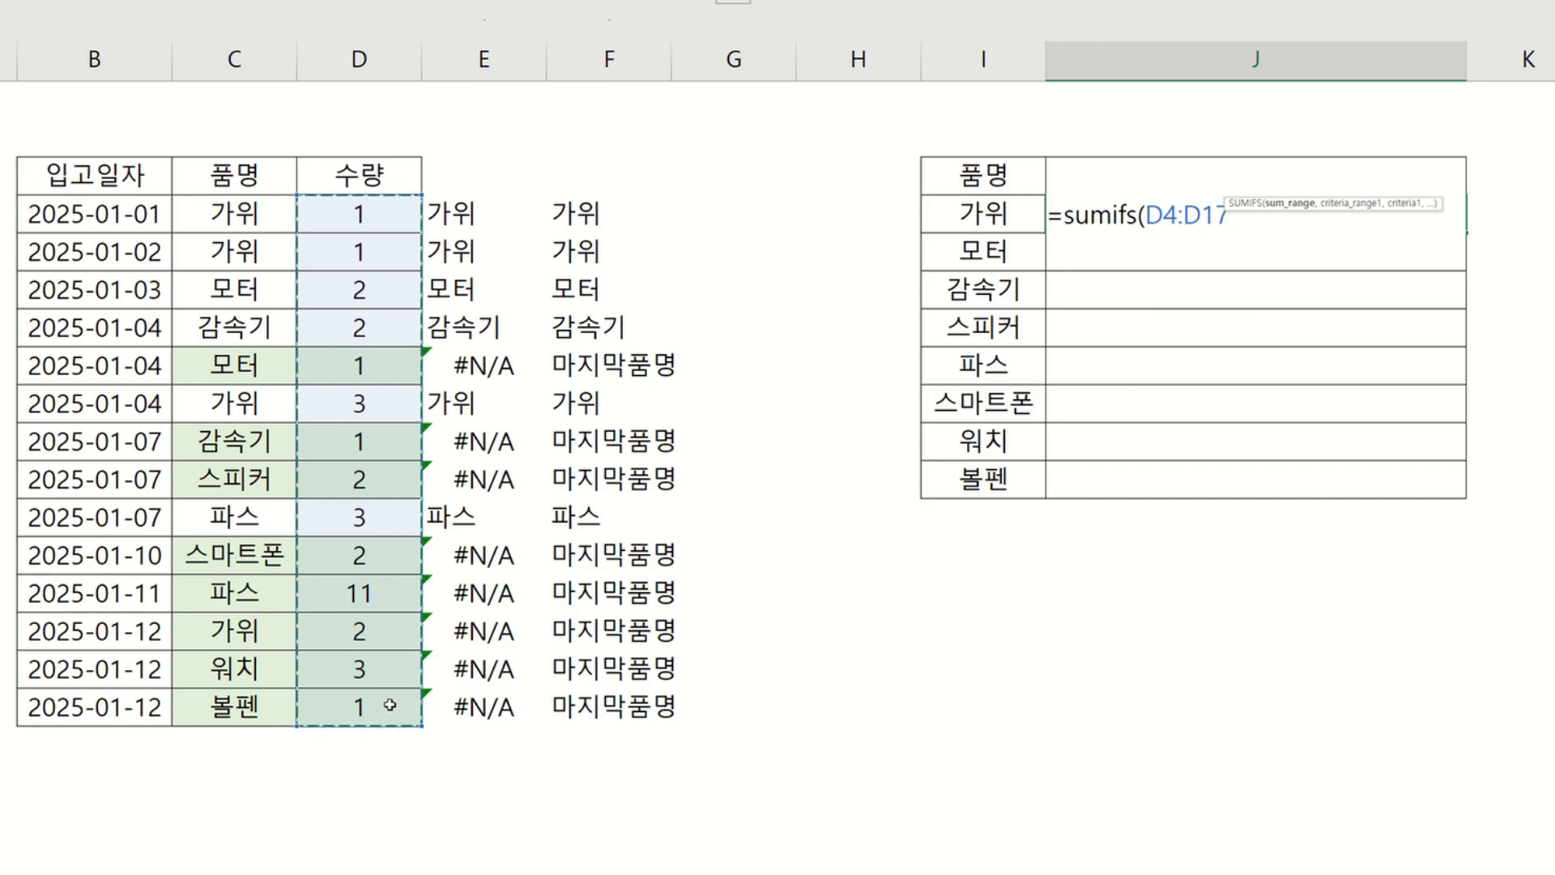
key("F4")
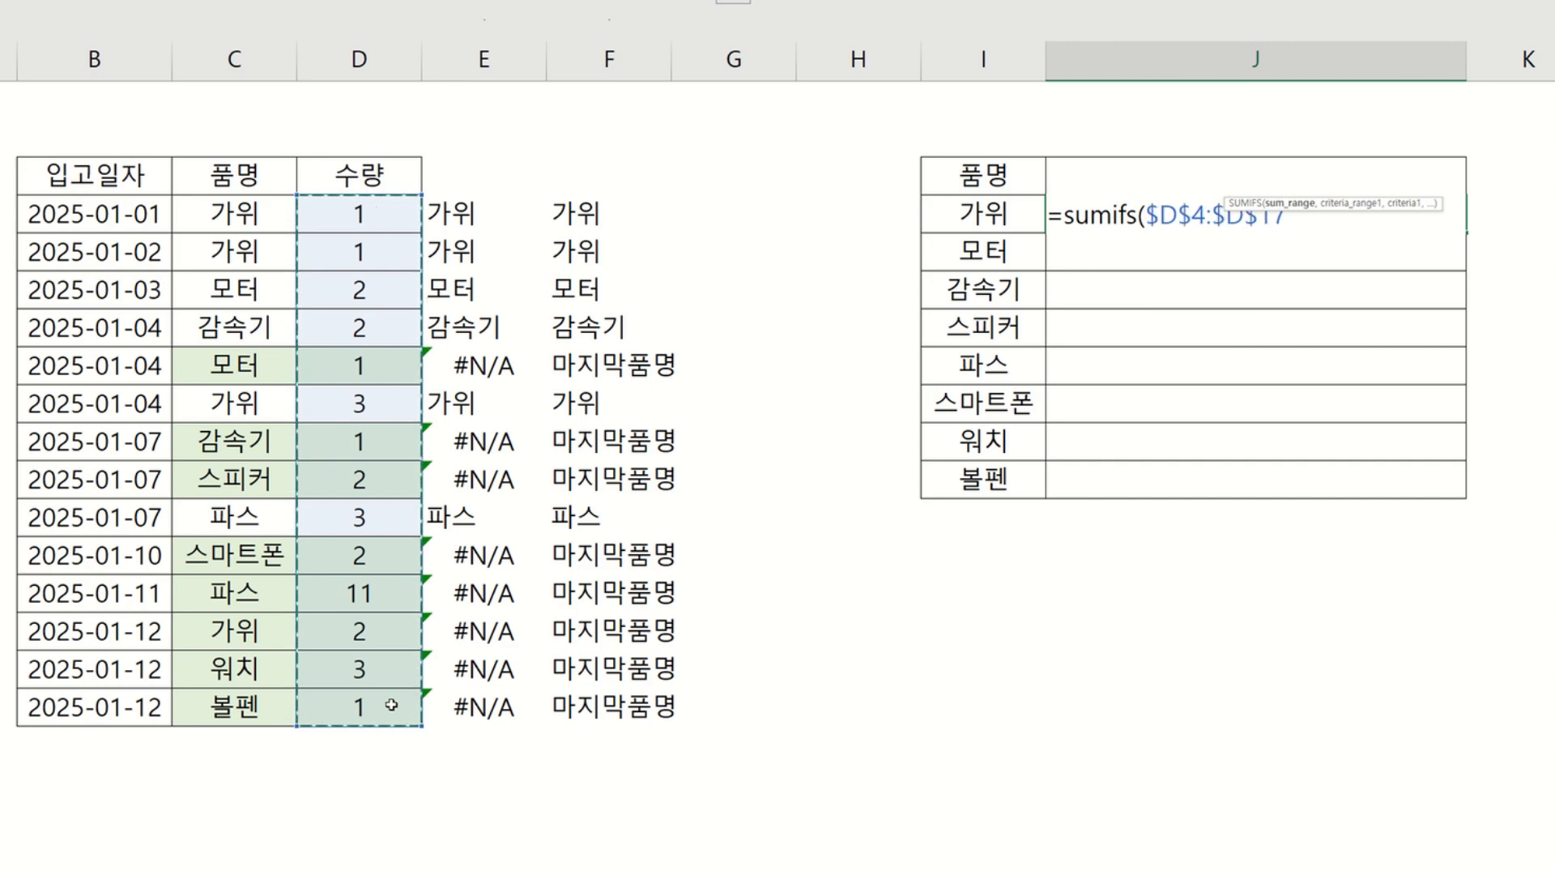
type(",")
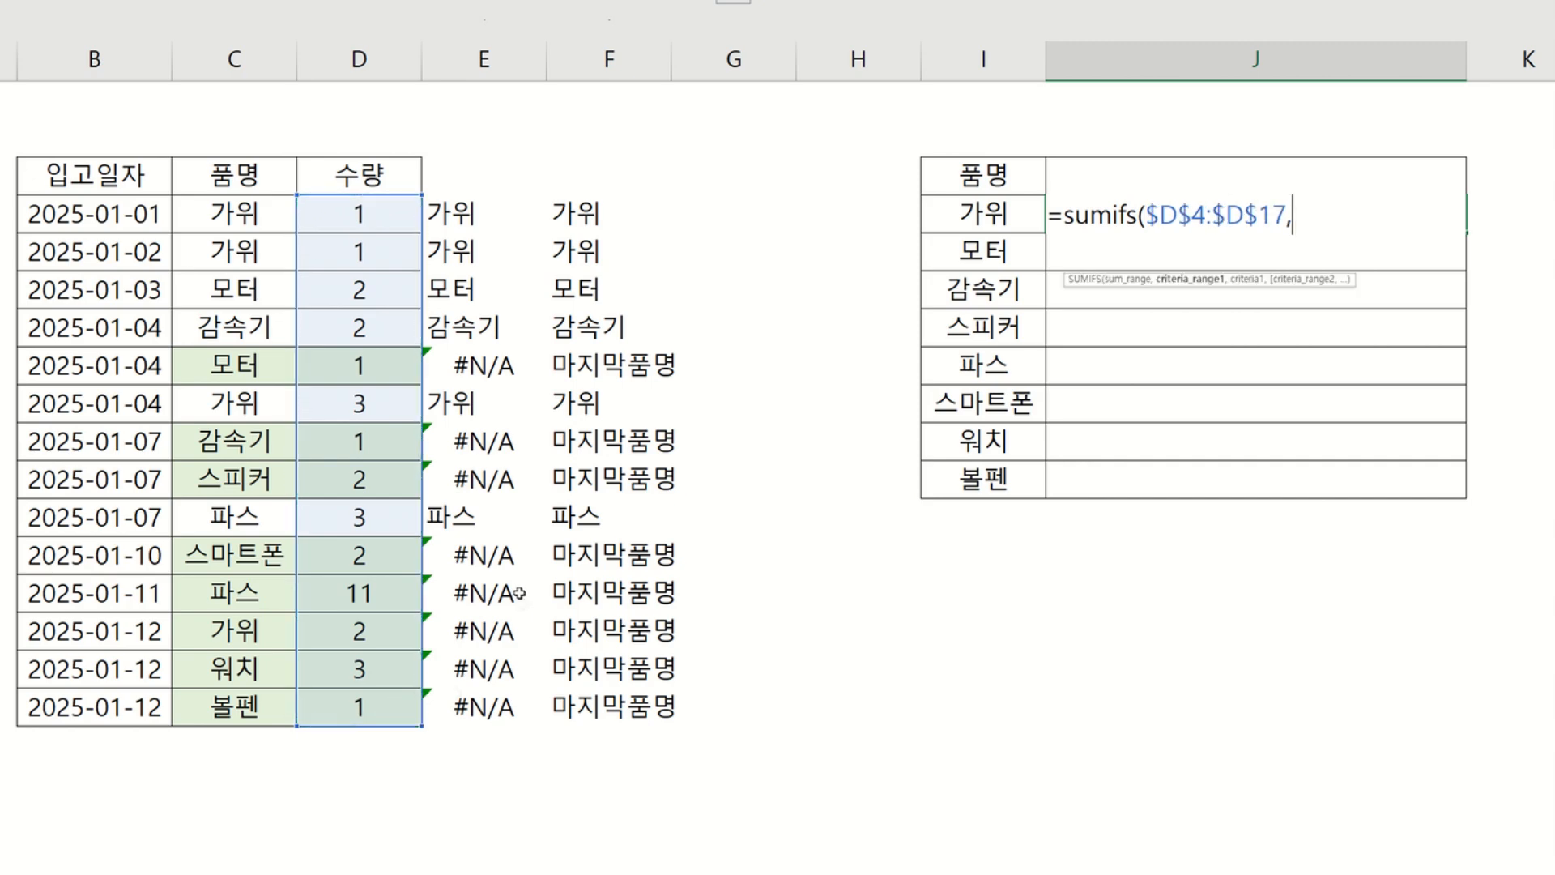
left_click_drag(262, 198, 256, 706)
key("F4")
type(",")
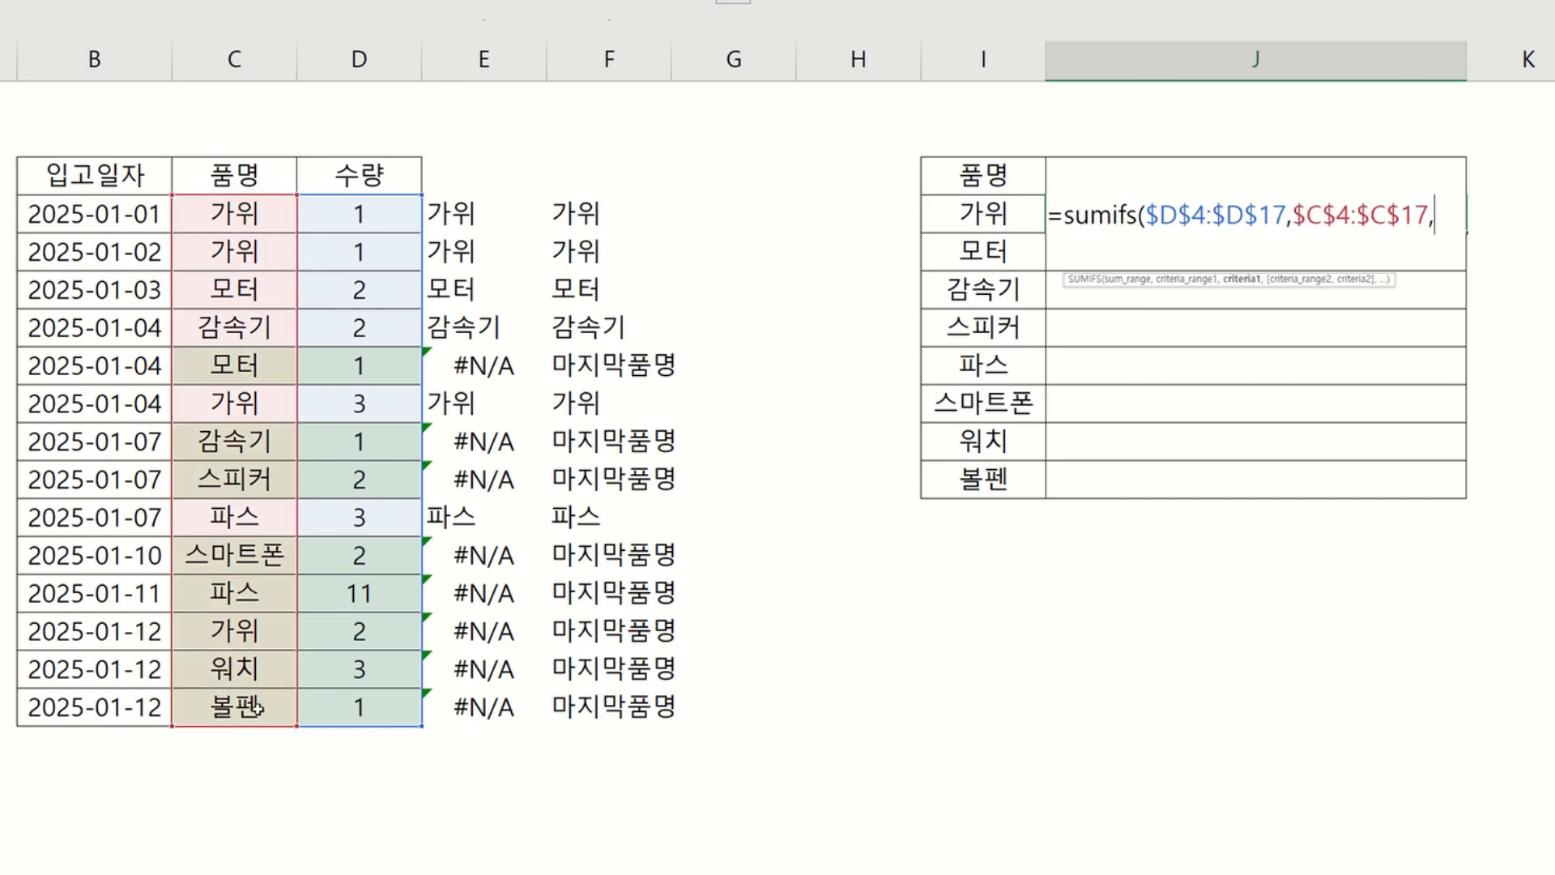
left_click(1019, 221)
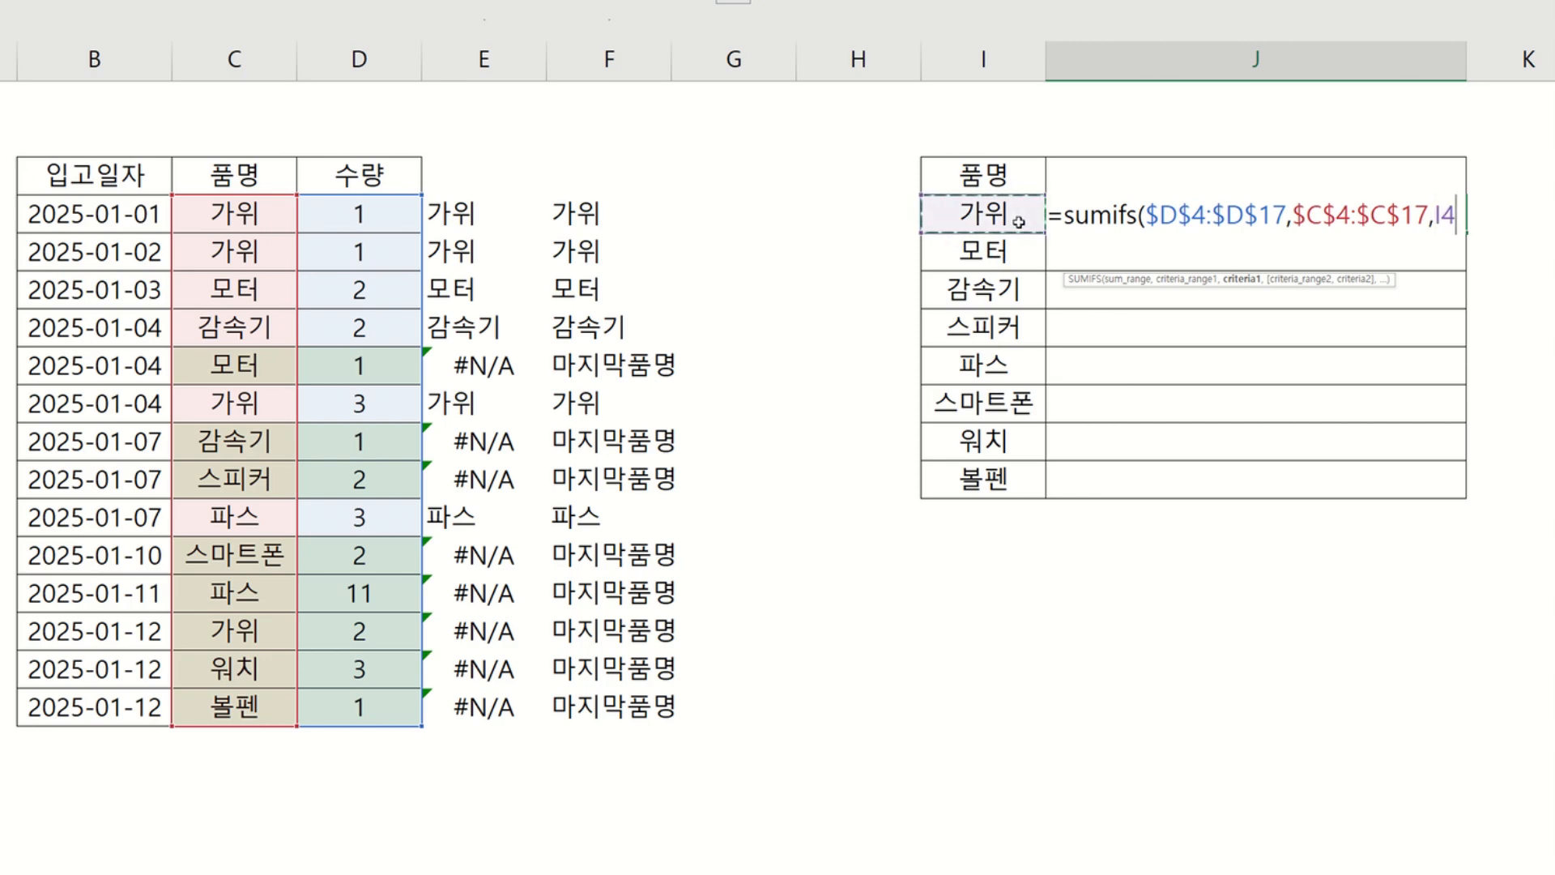
type(",")
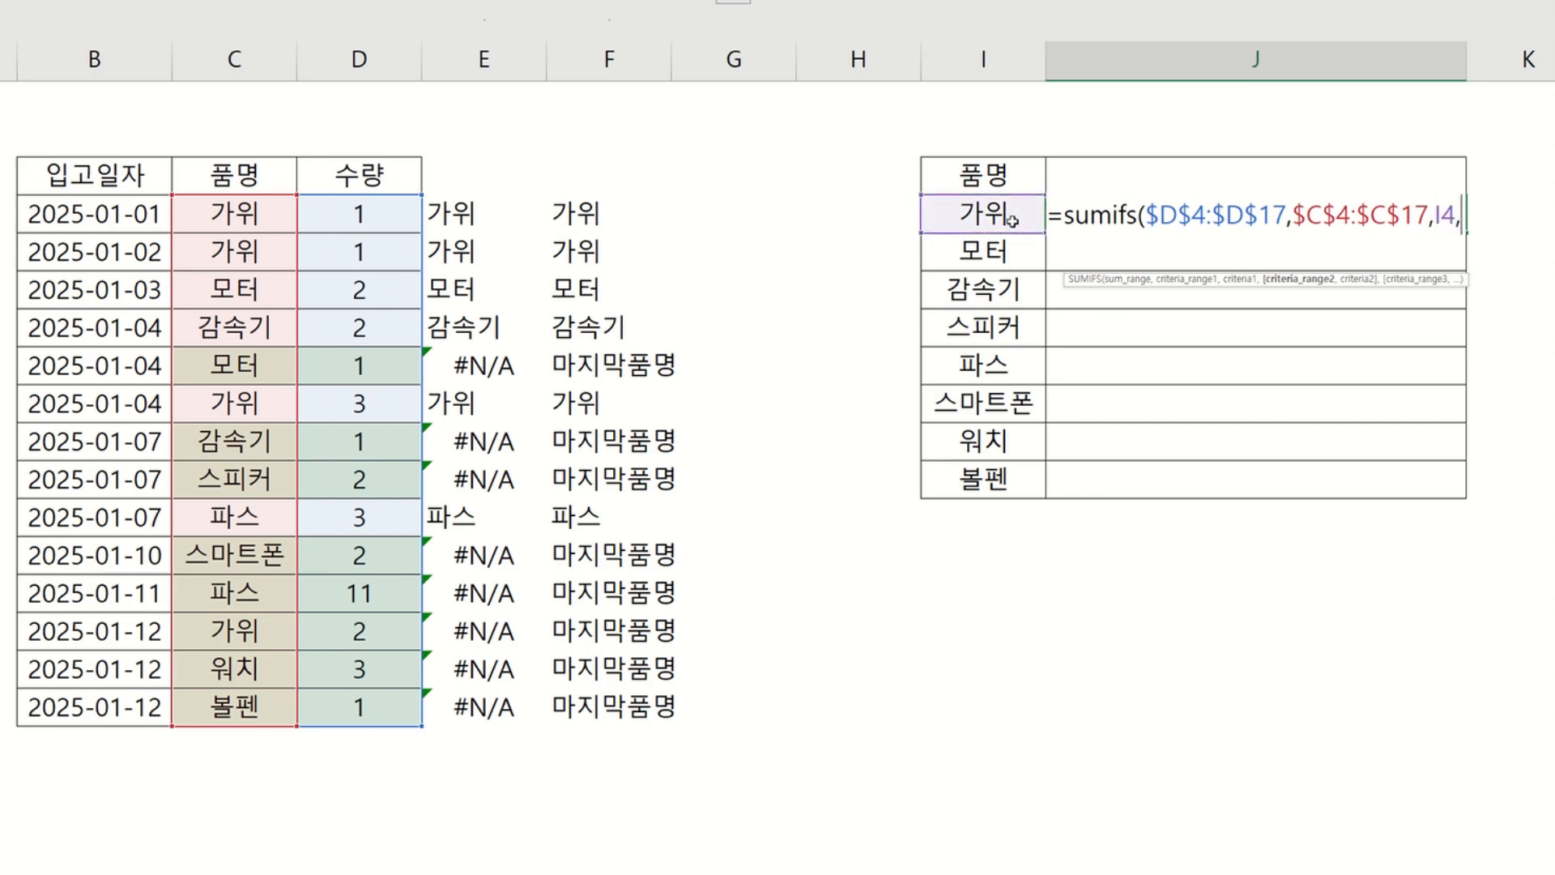
left_click_drag(605, 209, 603, 698)
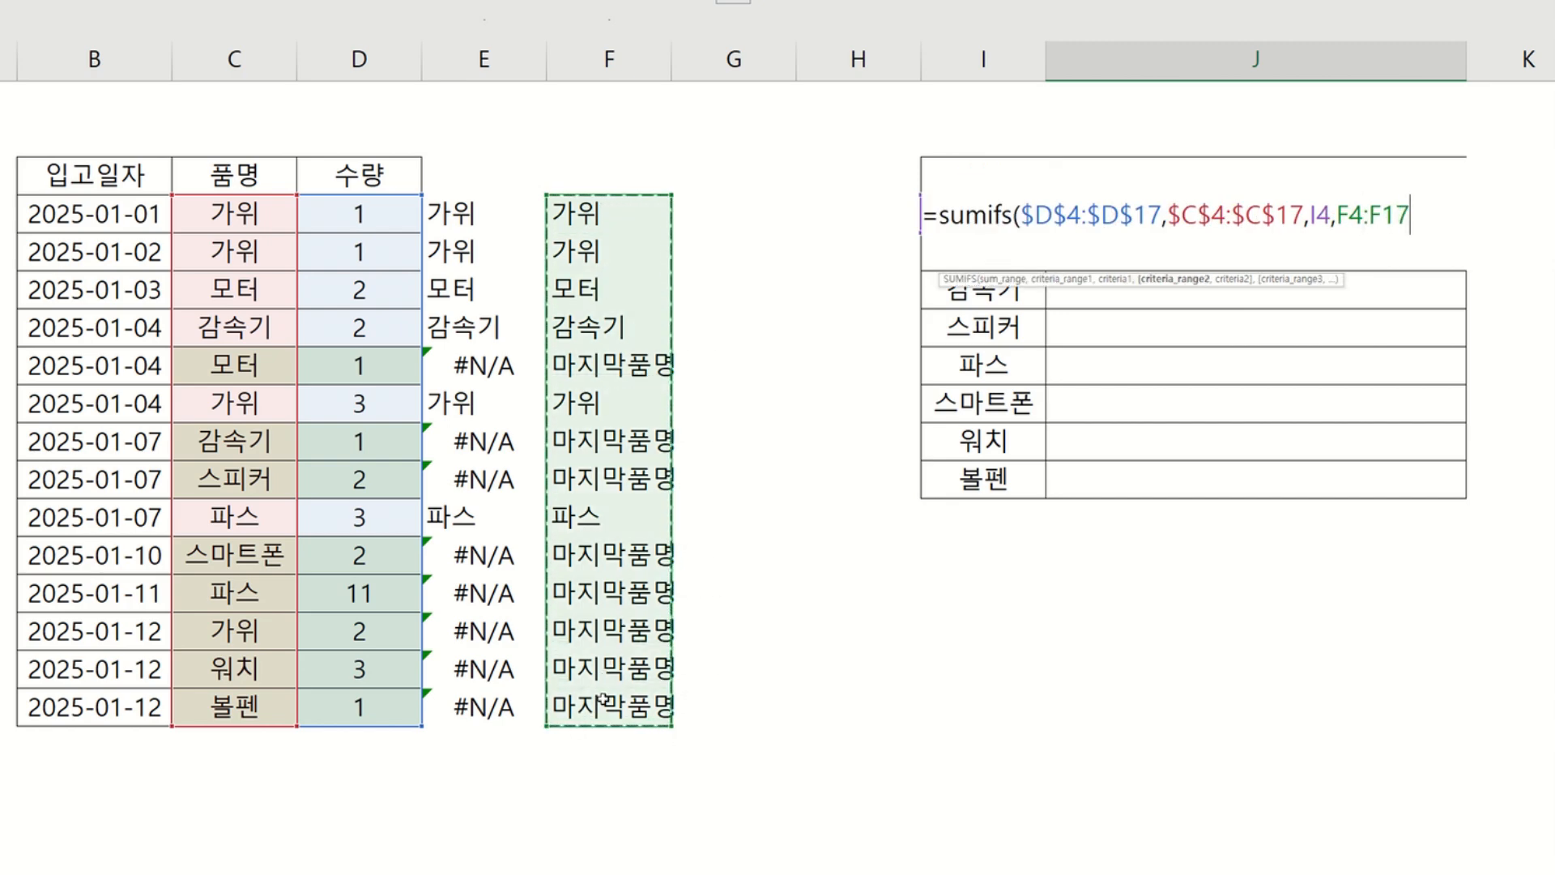
key("F4")
type(",")
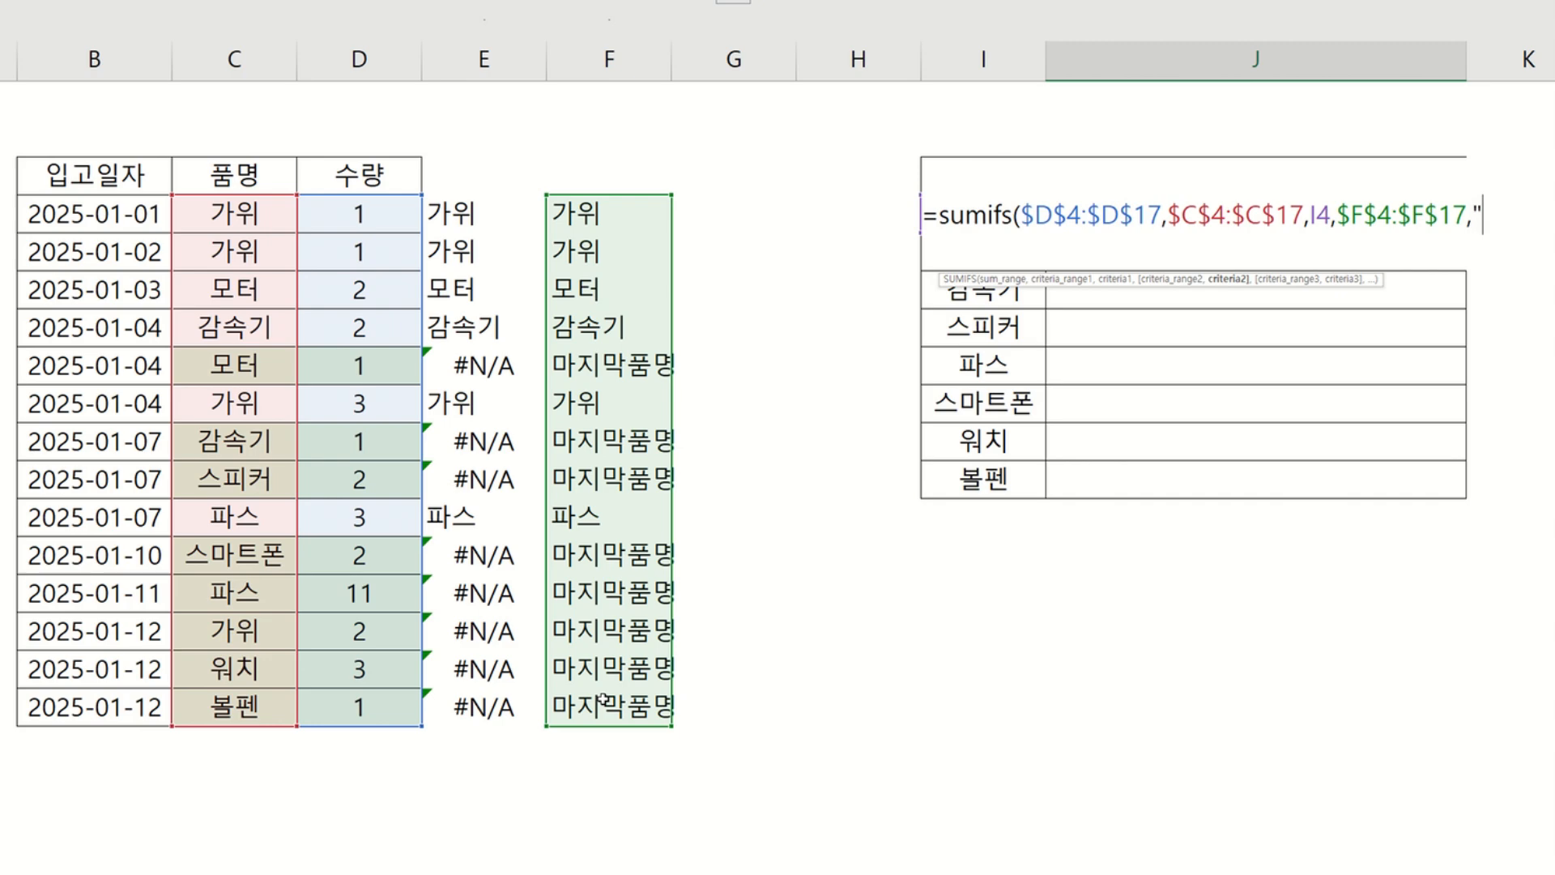
type("\"ak")
key("BackSpace")
key("BackSpace")
key("Hangul")
type("마지막")
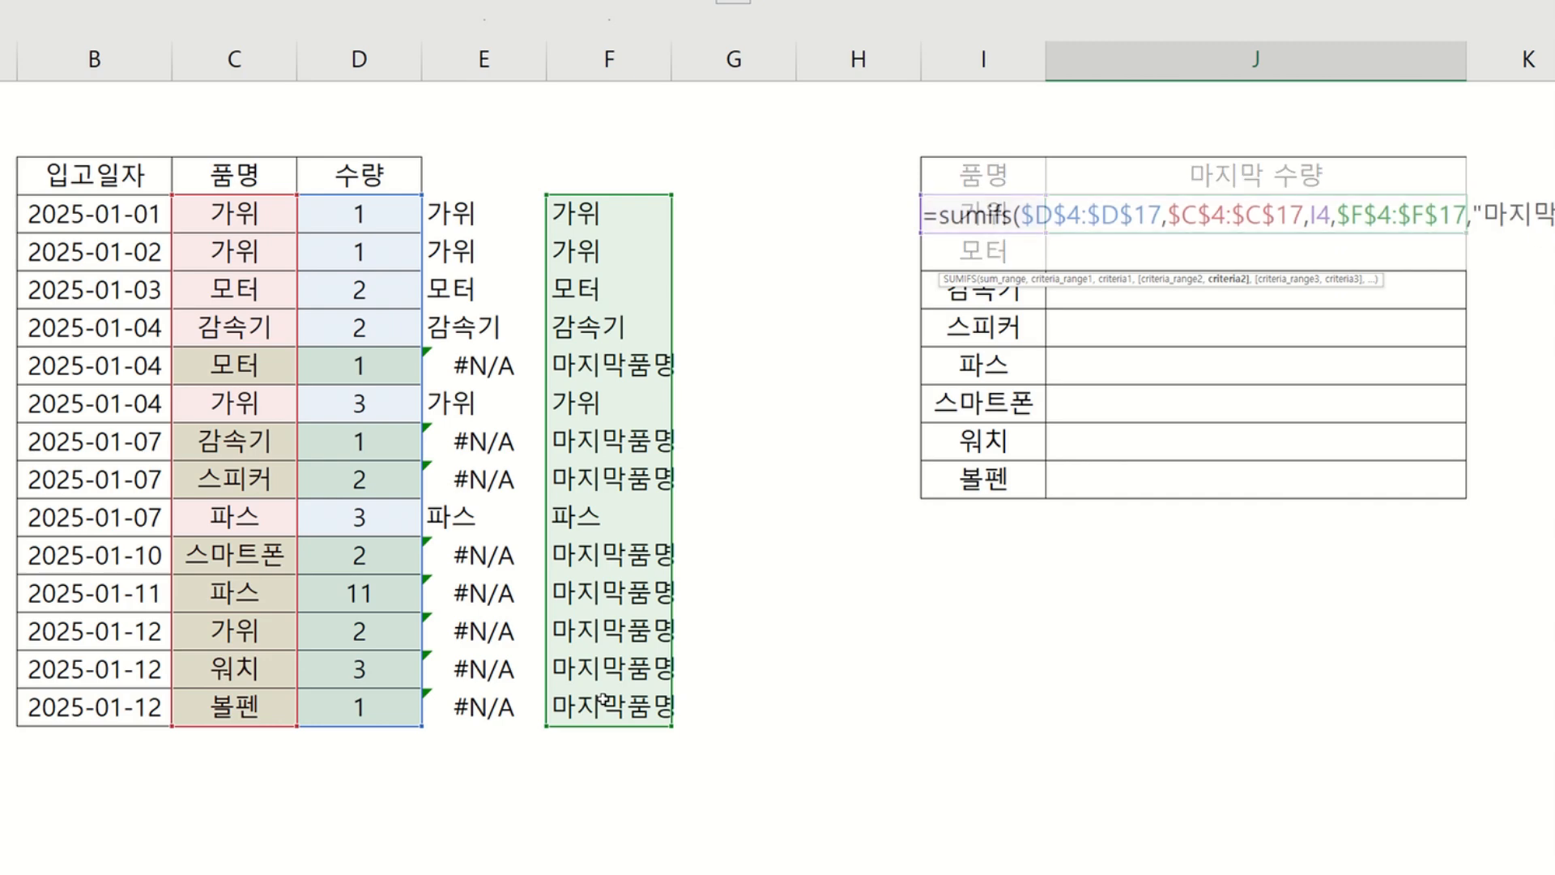
type("품명\"")
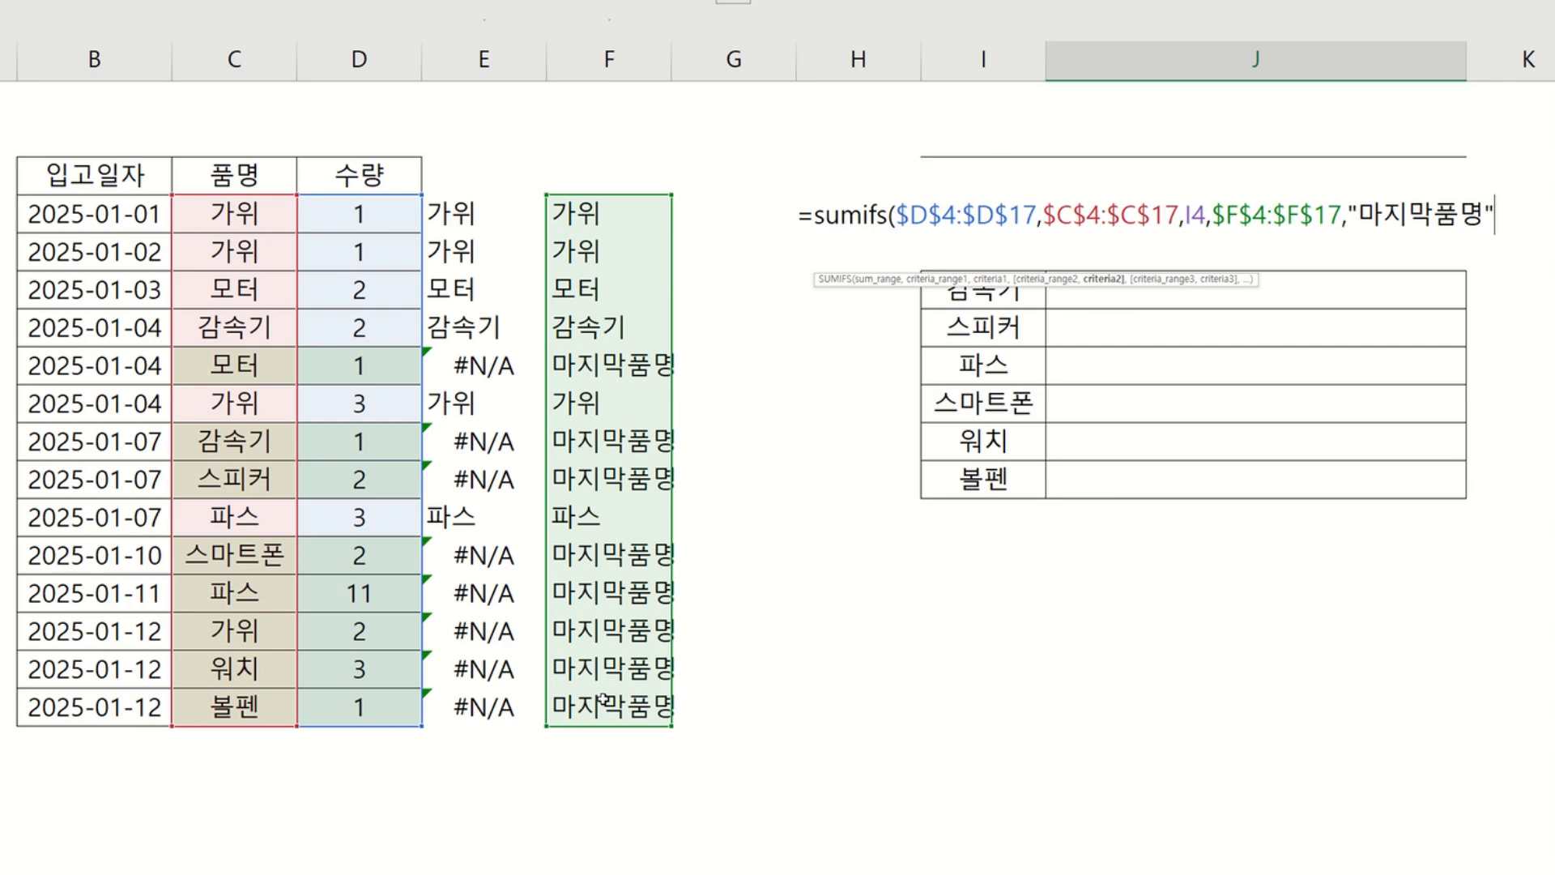
type(")")
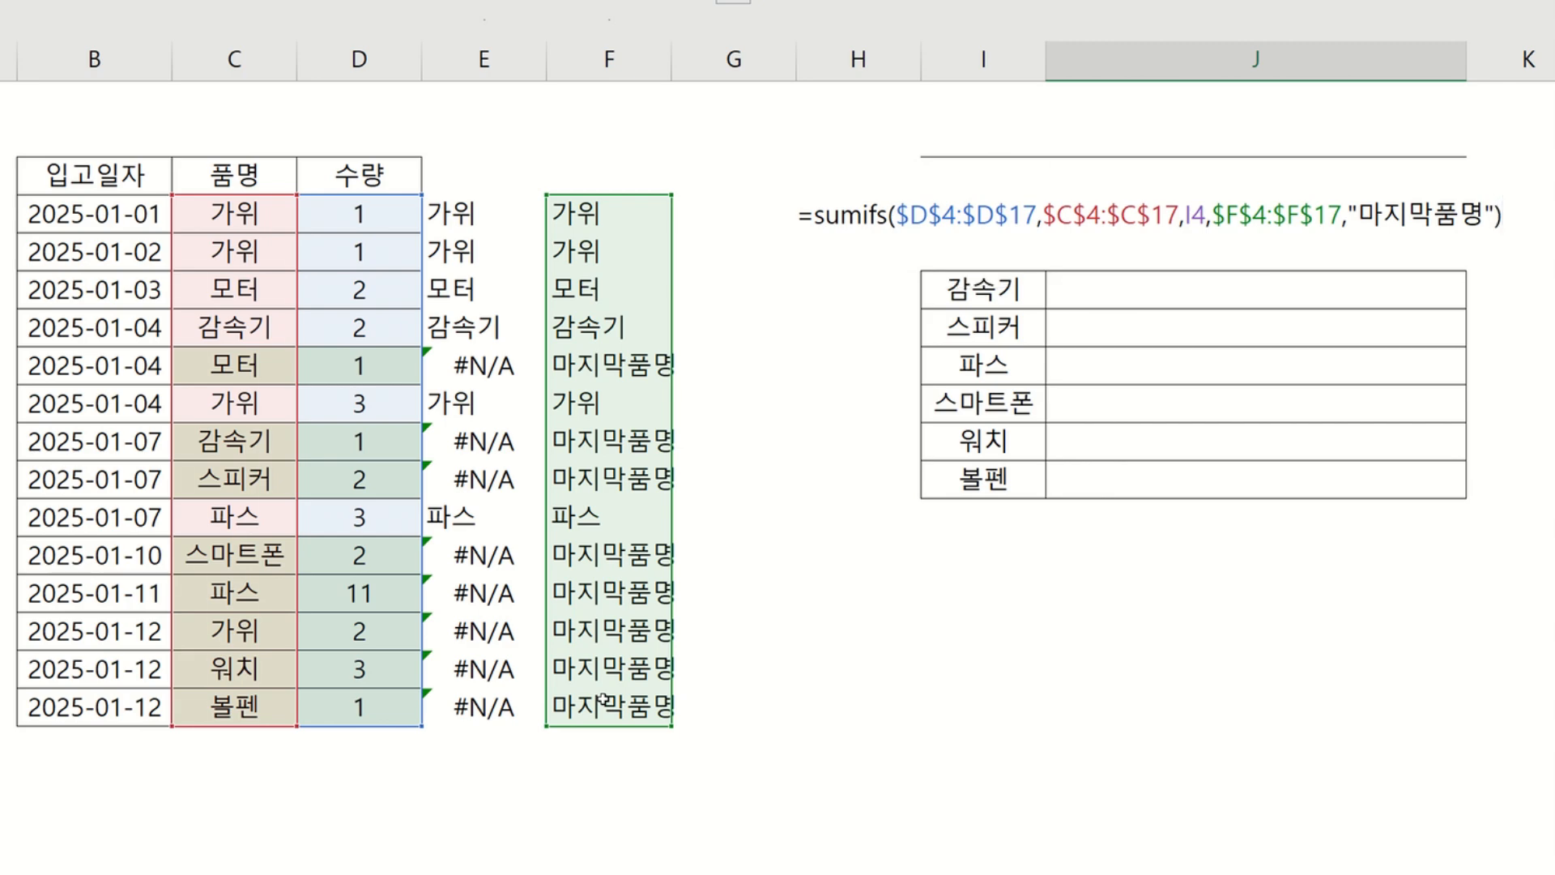
key("Return")
Fill the J4 formula down through J11 and autofit column J's width.
left_click(1405, 228)
left_click_drag(1464, 235, 1377, 488)
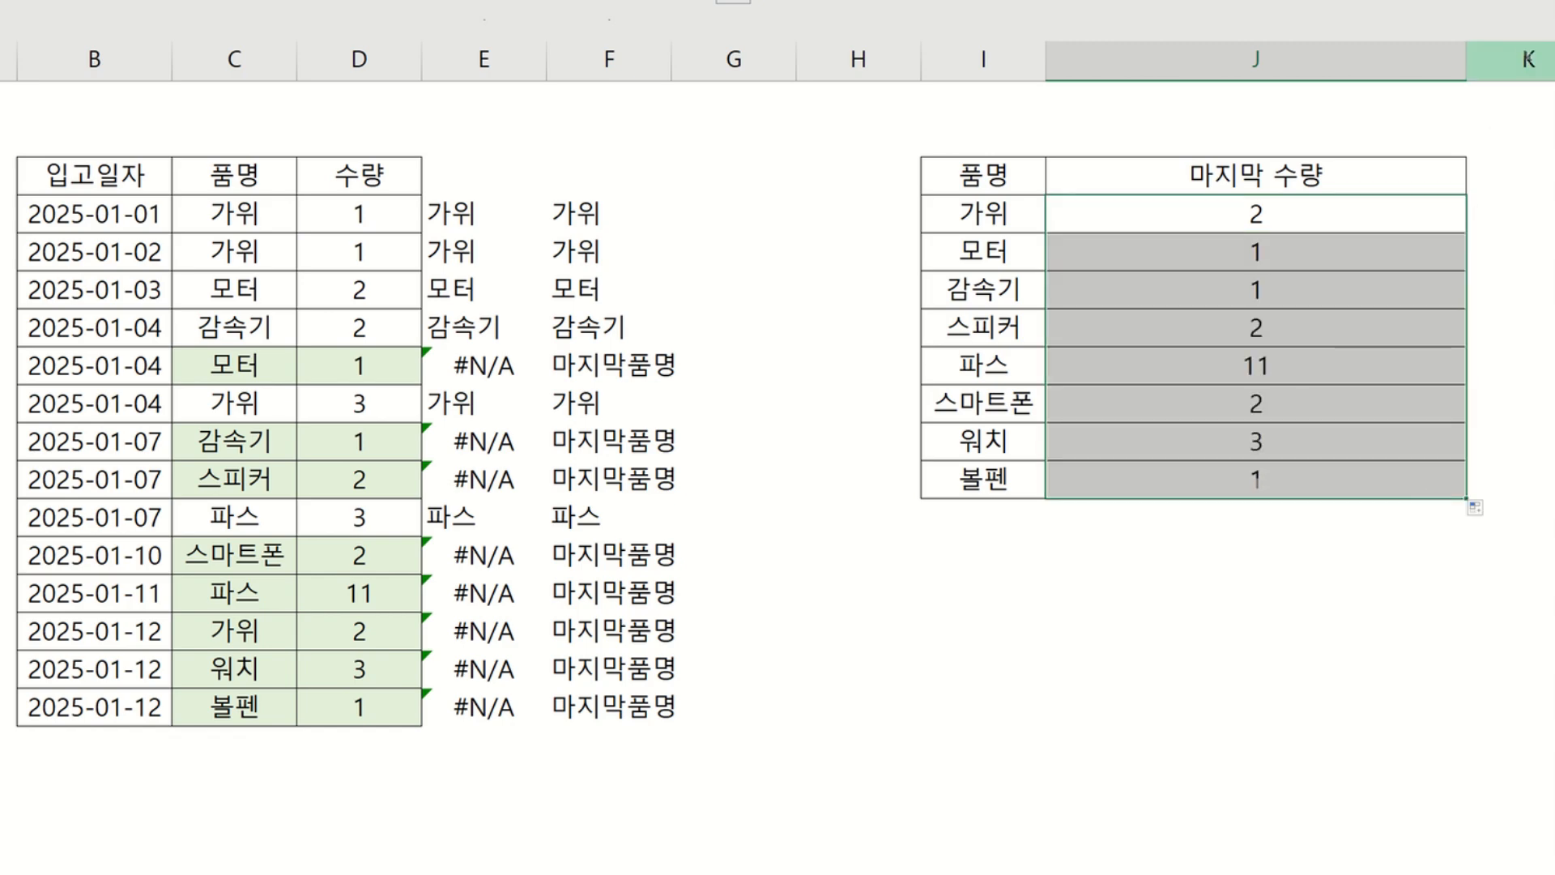
double_click(1466, 61)
left_click(1322, 289)
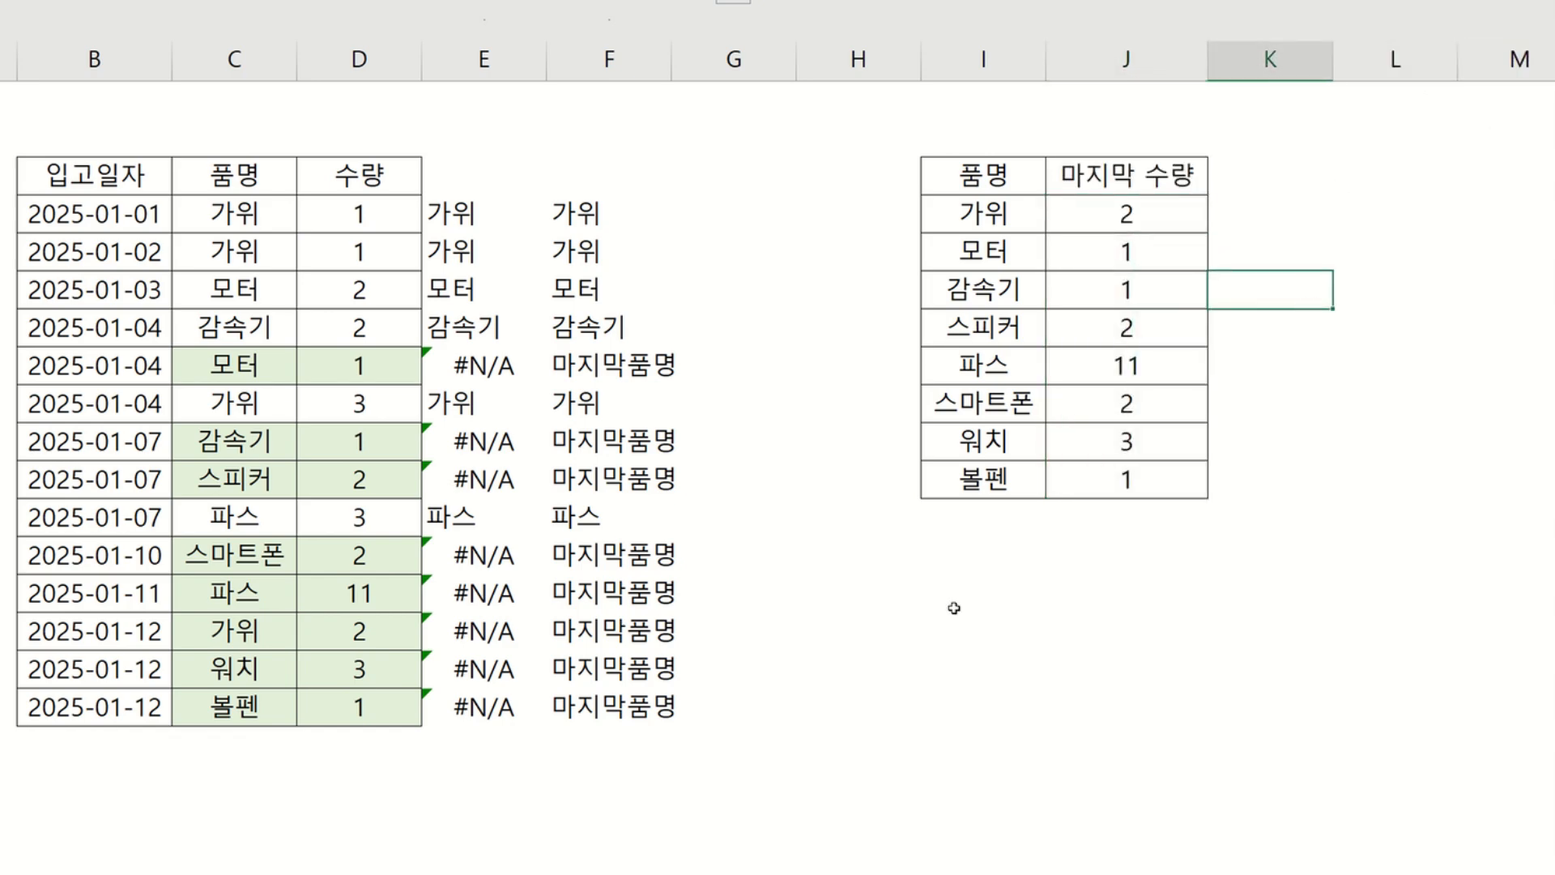
Select the highlighted last-entry rows in columns C and D to compare them with the results.
left_click_drag(250, 377, 320, 368)
left_click(239, 441, "ctrl")
left_click_drag(239, 441, 314, 485)
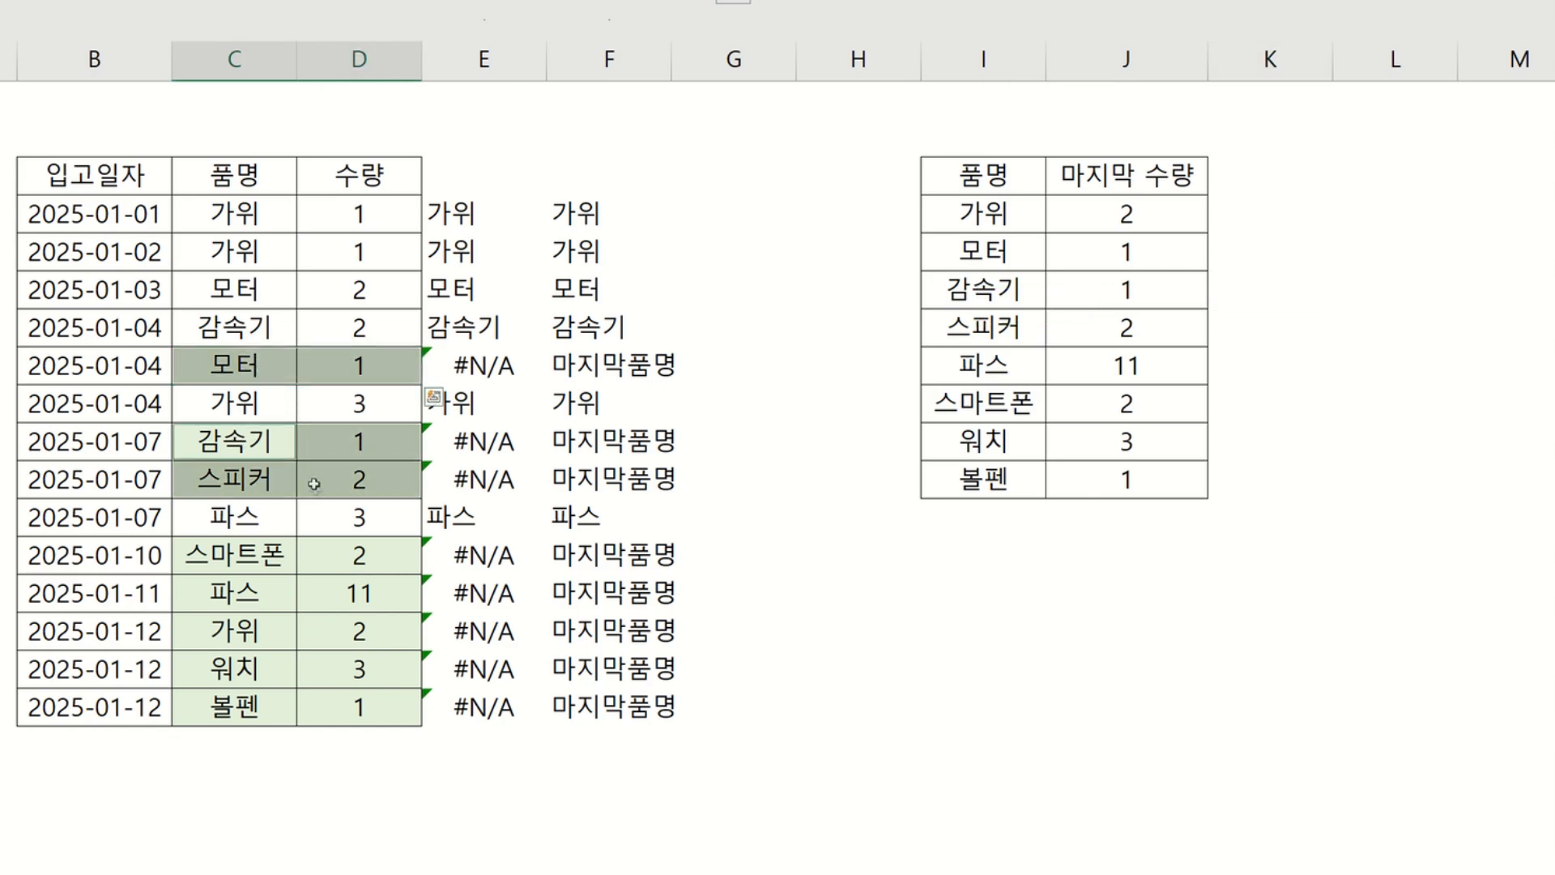
left_click_drag(272, 570, 342, 714)
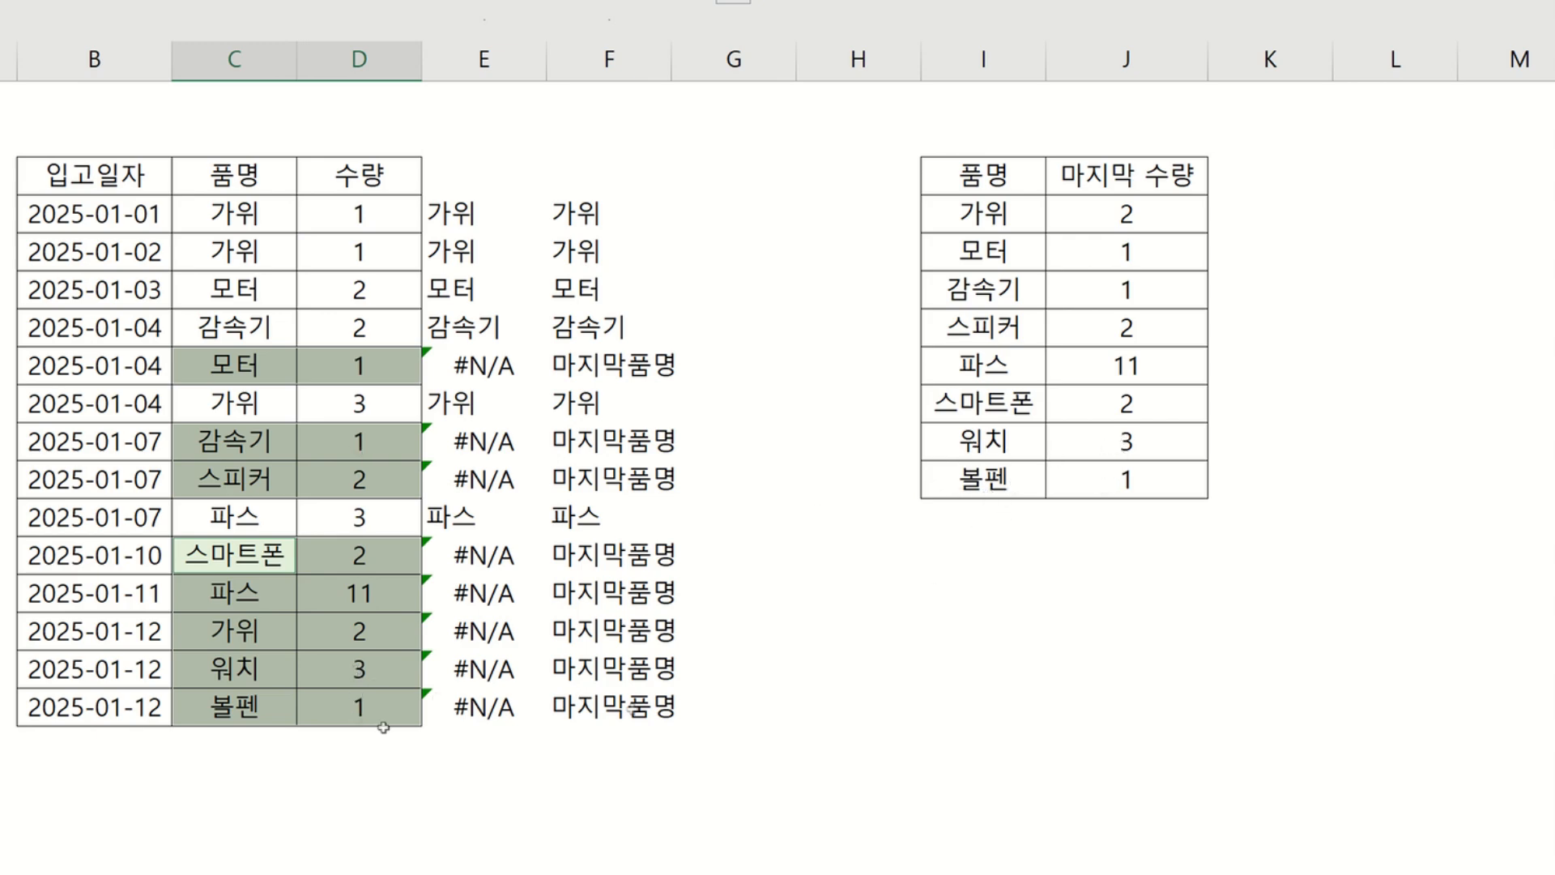
left_click(989, 580)
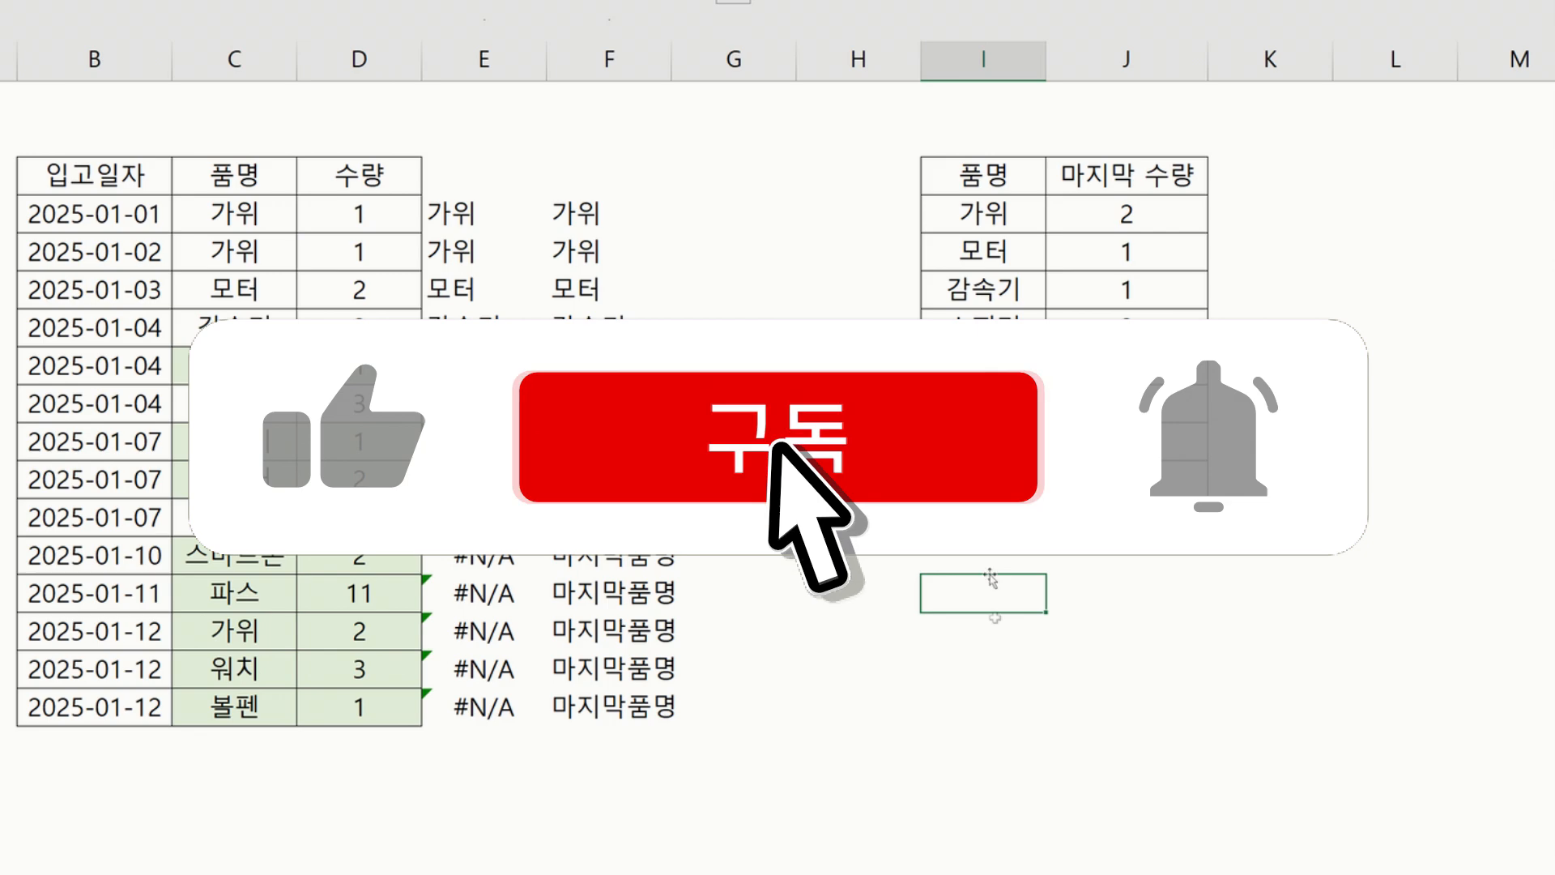